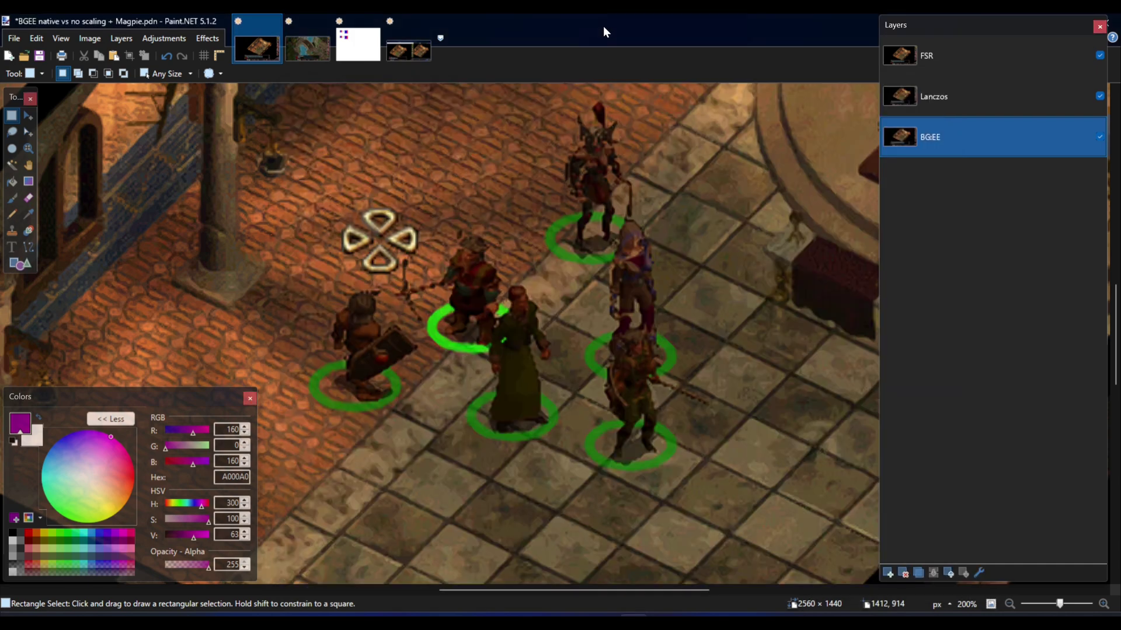
- Hide the Lanczos and FSR layers so only the native BGEE screenshot shows
scroll(554, 234, down, 5)
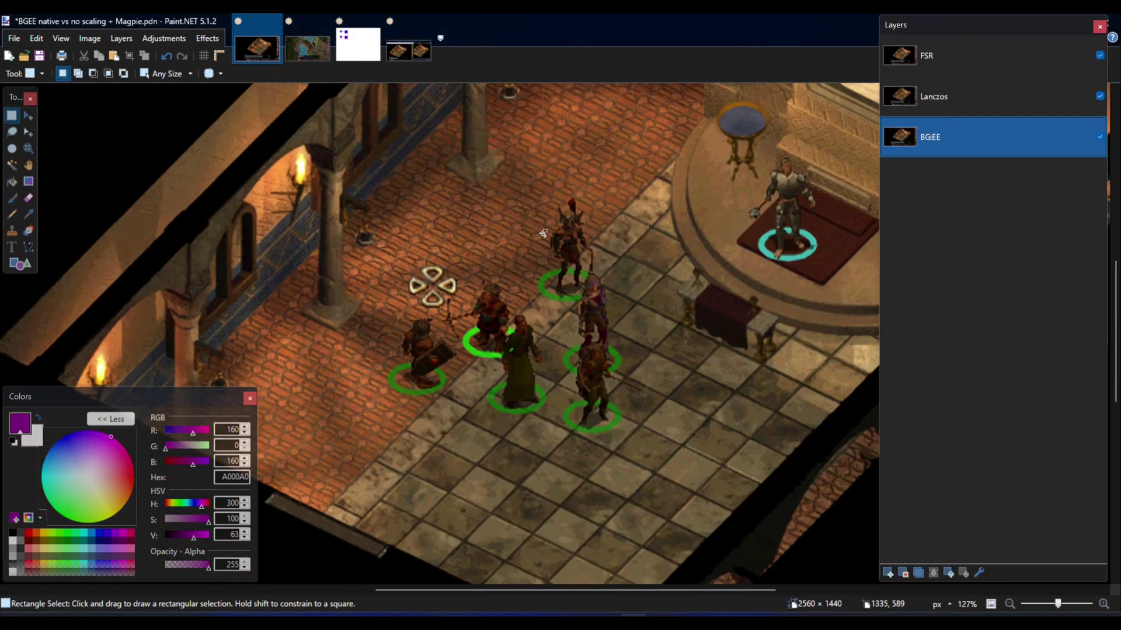
scroll(555, 233, down, 3)
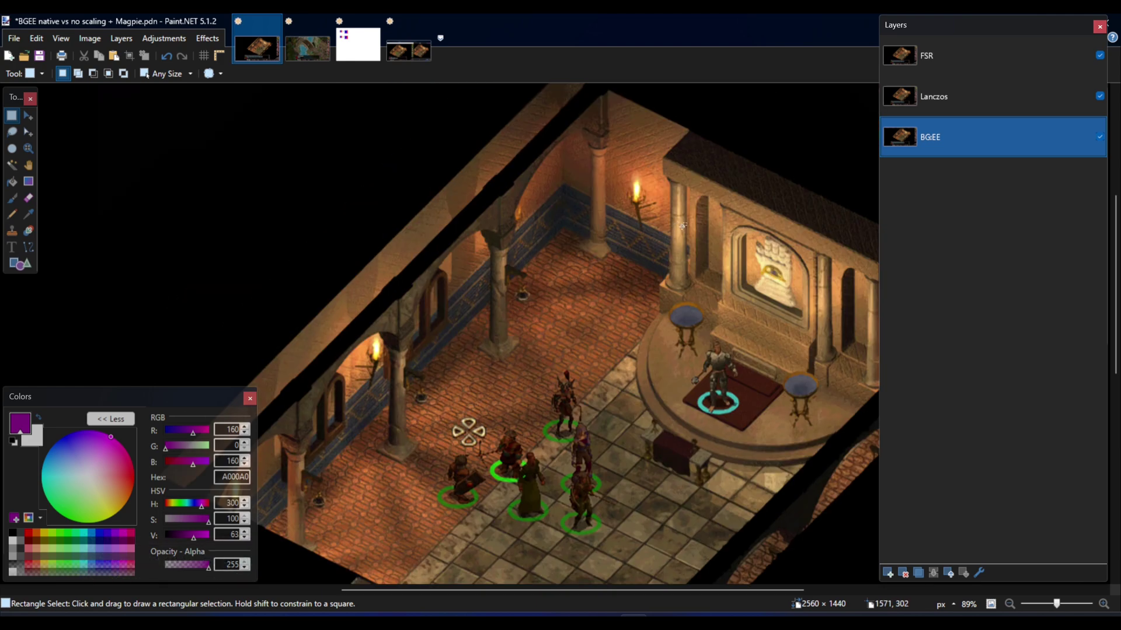
scroll(683, 226, down, 3)
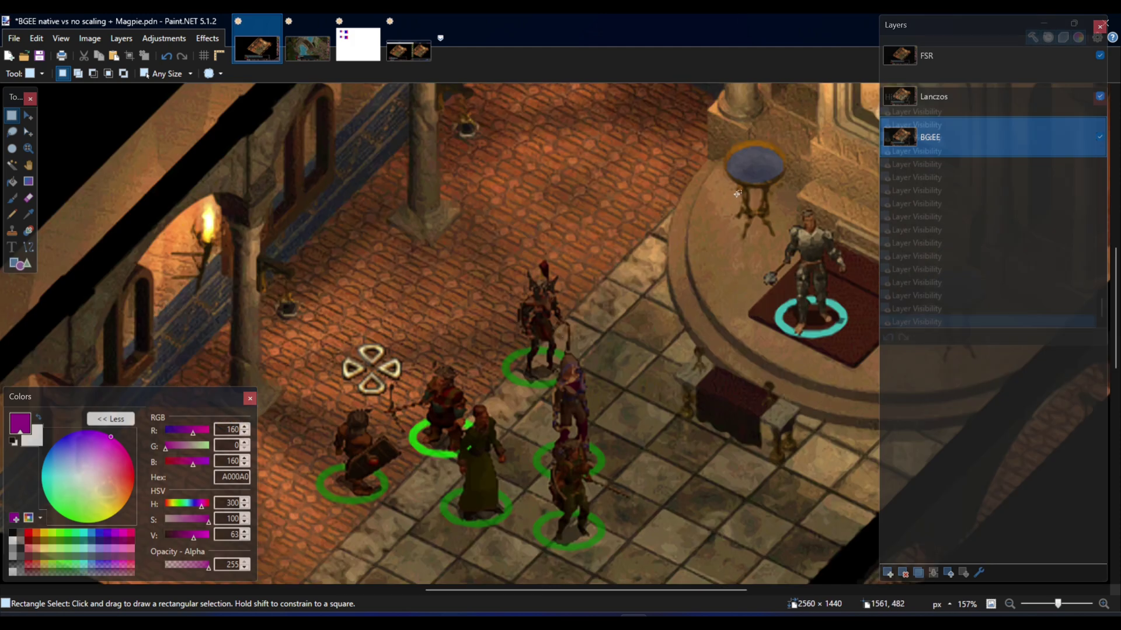
drag(678, 589, 639, 604)
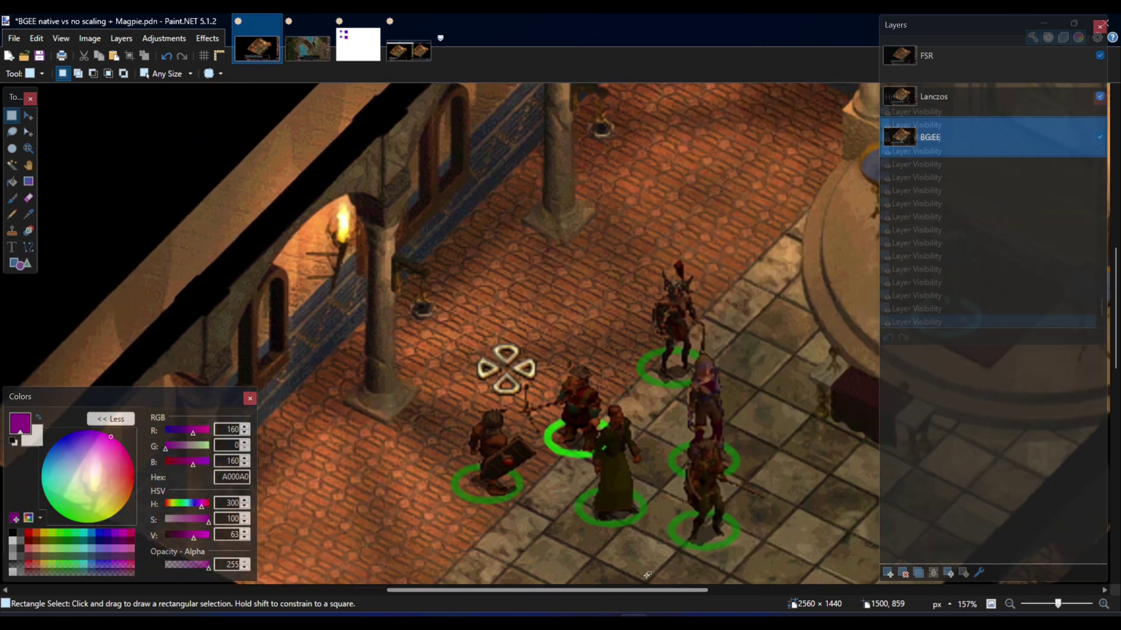
scroll(672, 249, up, 6)
scroll(672, 249, down, 3)
drag(640, 588, 603, 593)
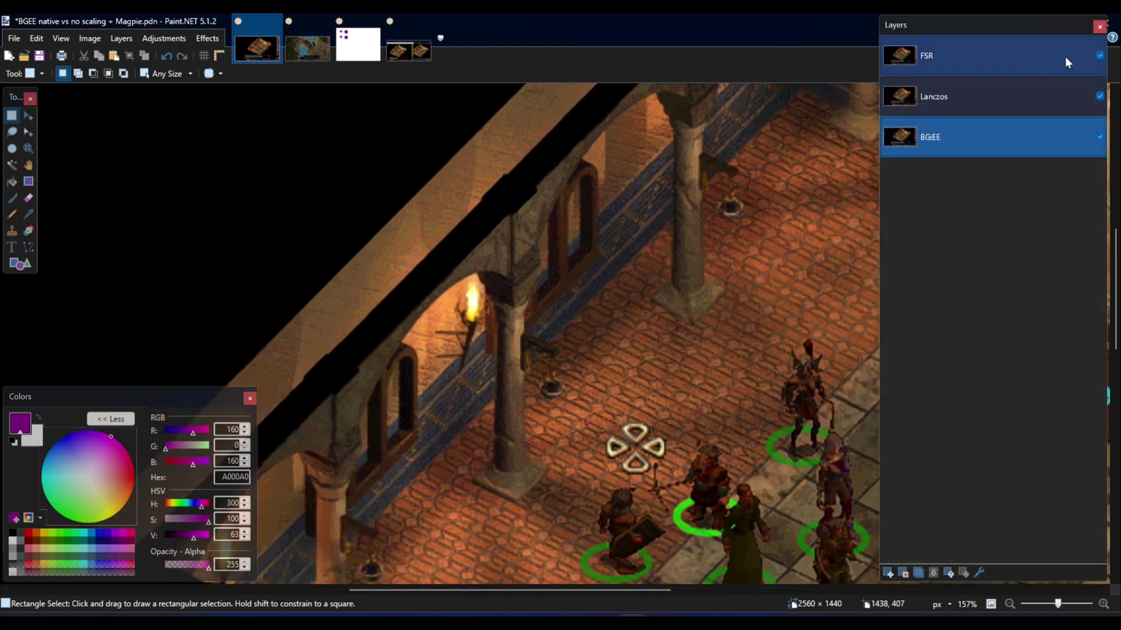
click(1100, 96)
click(1100, 56)
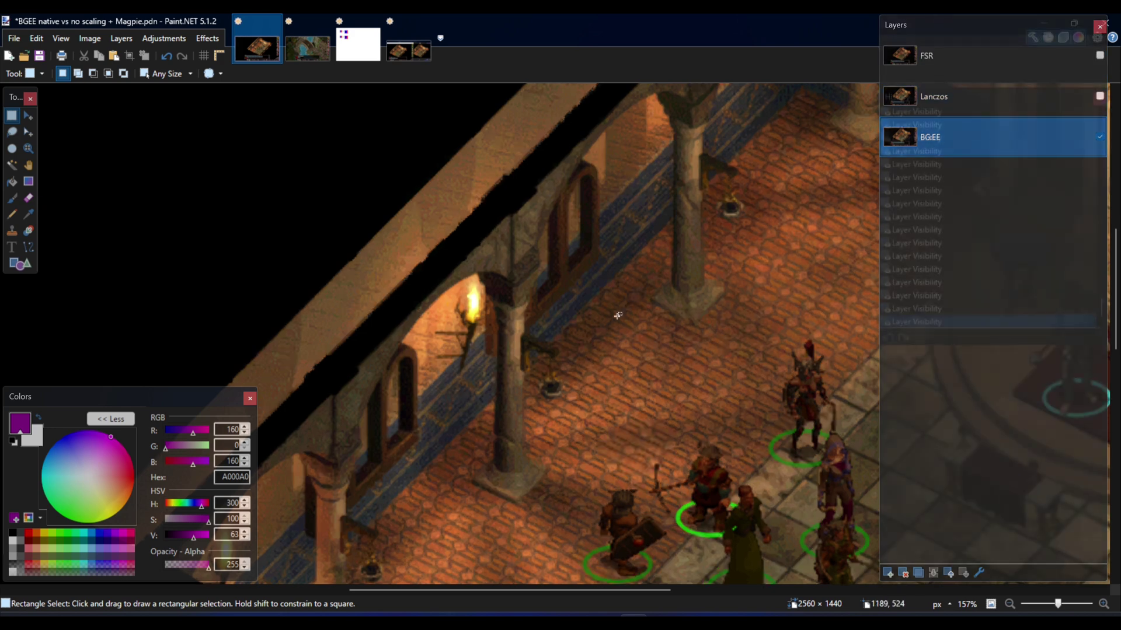
- Set the canvas zoom to exactly 100% in the status bar
scroll(619, 362, down, 3)
scroll(526, 591, right, 2)
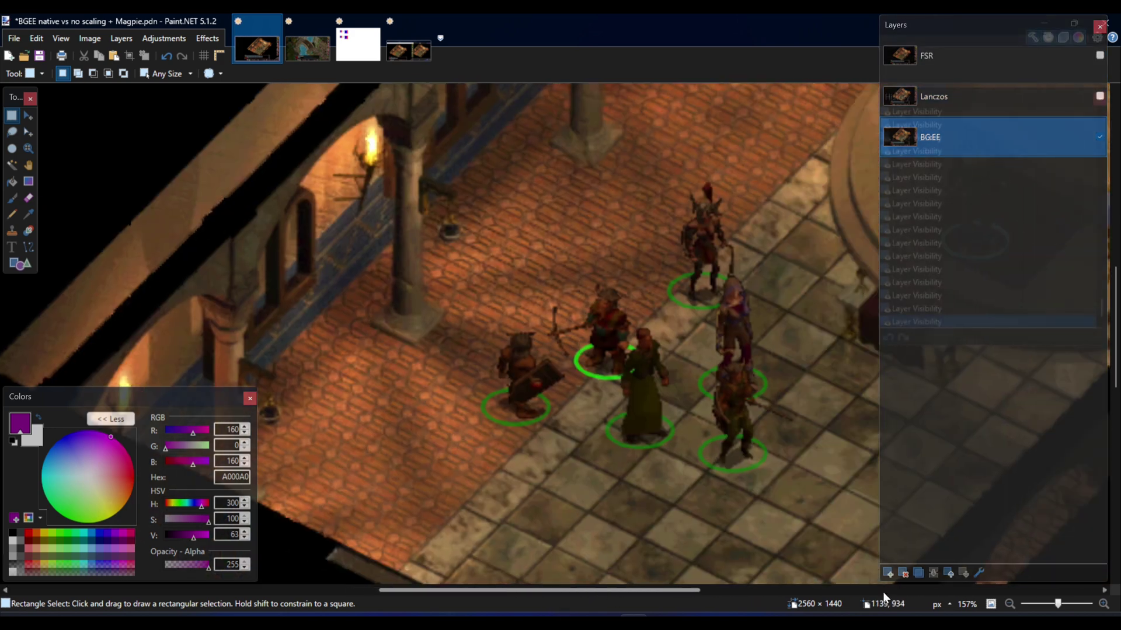
click(966, 605)
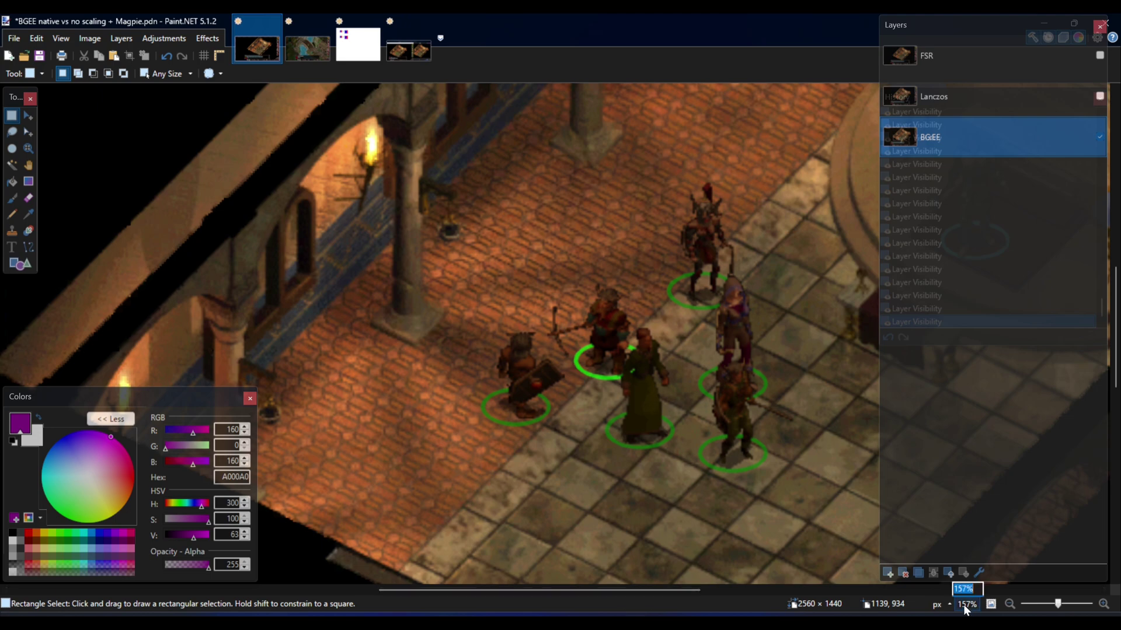
text(100)
key(Return)
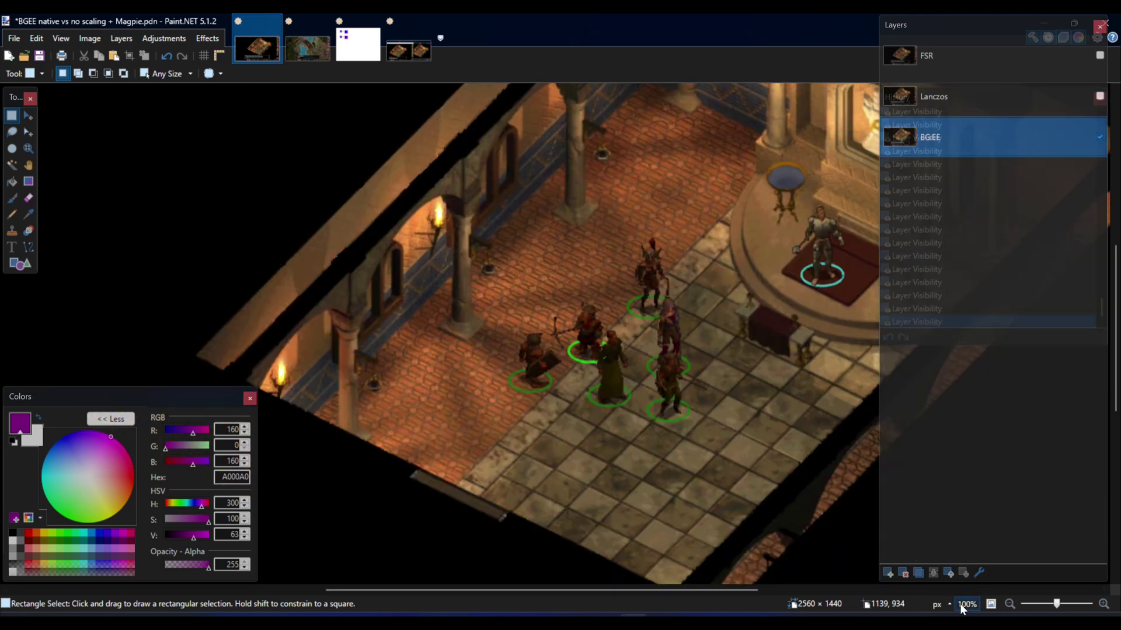
- Zoom in to 251% on the native BGEE screenshot
scroll(660, 341, up, 3)
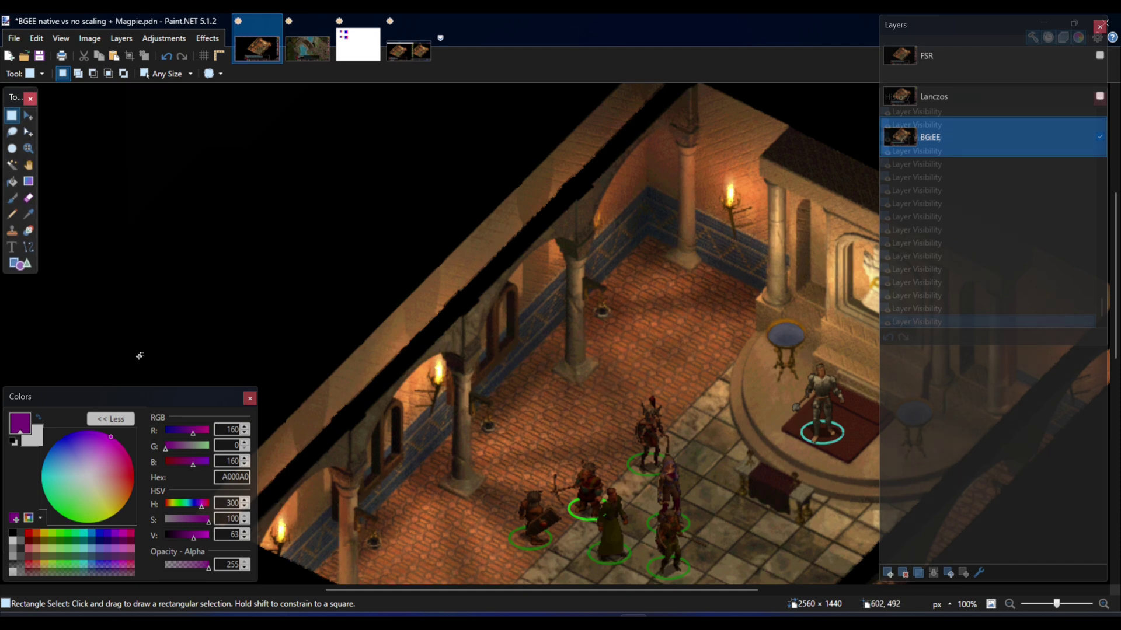
scroll(715, 401, down, 2)
scroll(714, 402, down, 2)
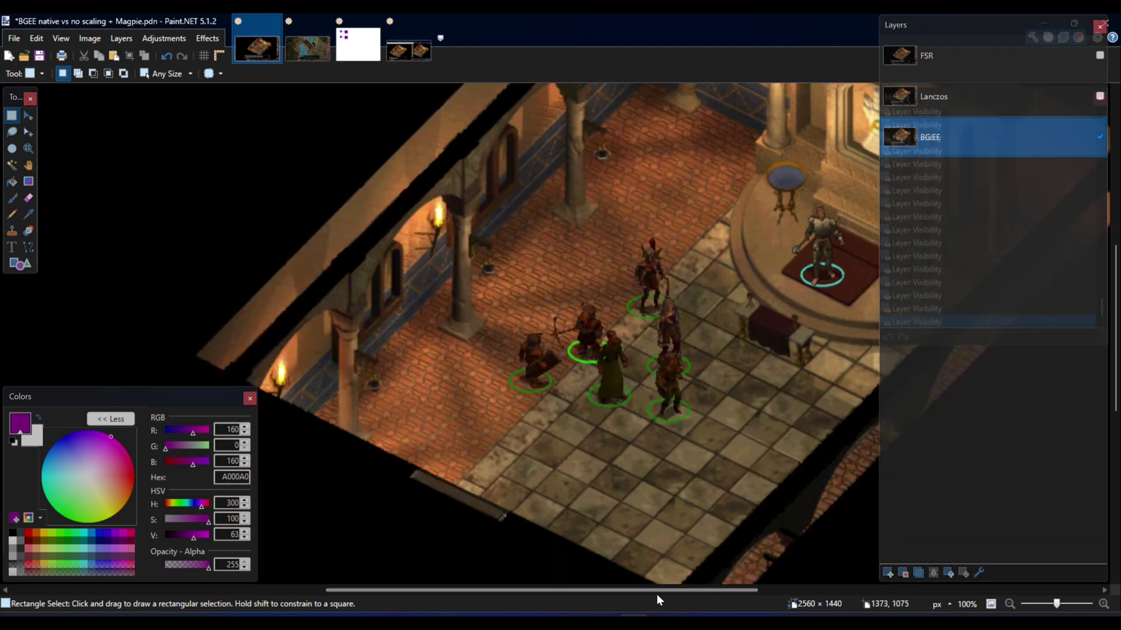
drag(655, 592, 626, 604)
scroll(493, 218, up, 4)
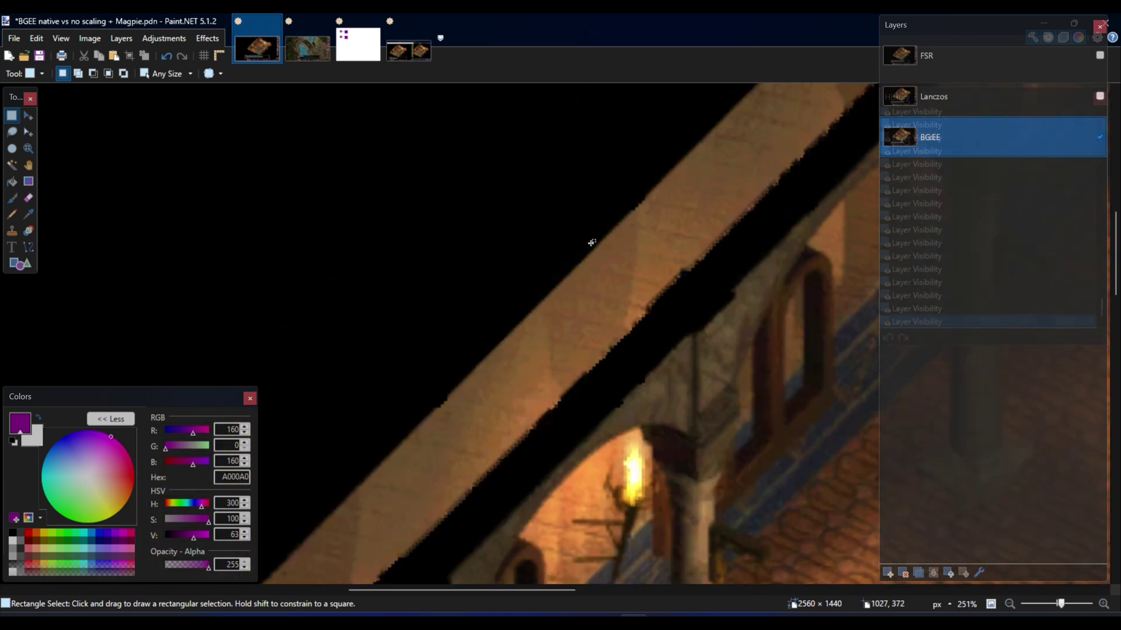
- Rectangle-select several small areas of the BGEE image to inspect its pixels
drag(545, 215, 795, 380)
drag(446, 304, 701, 520)
drag(317, 274, 355, 330)
drag(402, 394, 561, 565)
scroll(752, 403, down, 5)
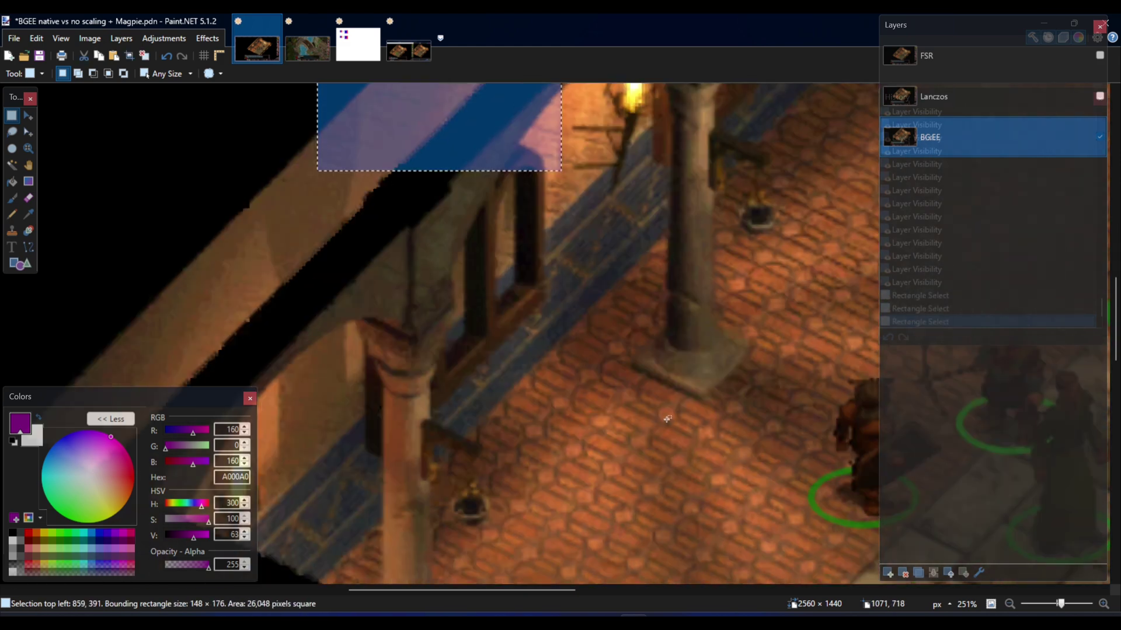
drag(503, 592, 621, 607)
scroll(646, 239, down, 2)
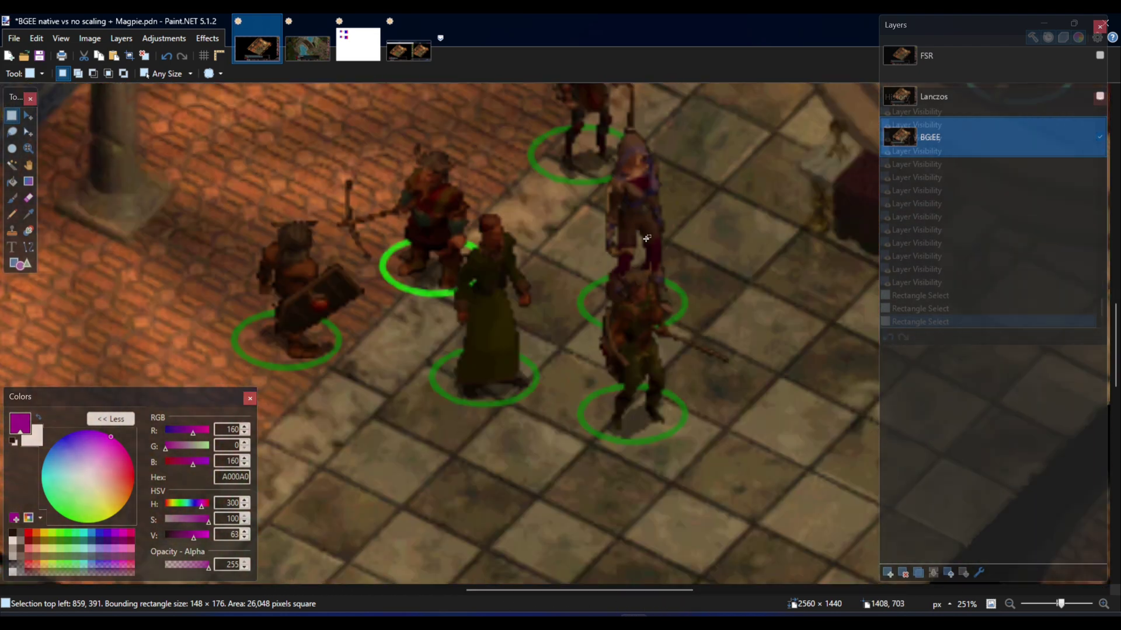
scroll(722, 237, up, 1)
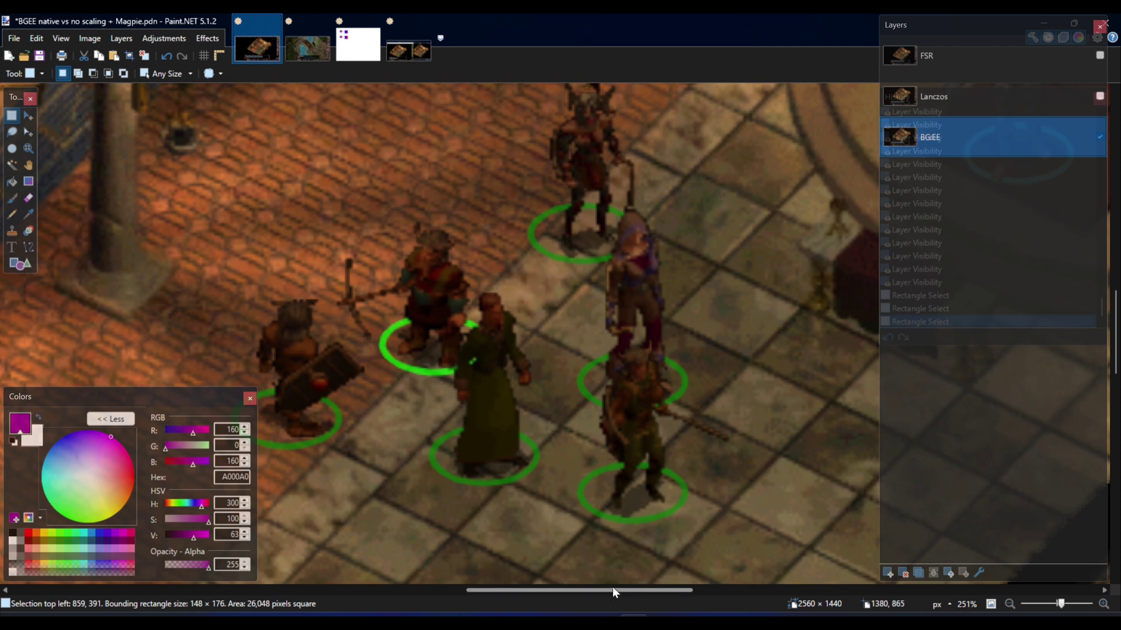
drag(615, 587, 729, 589)
- Toggle the Lanczos layer on and off against native BGEE, leaving it visible
scroll(758, 409, up, 3)
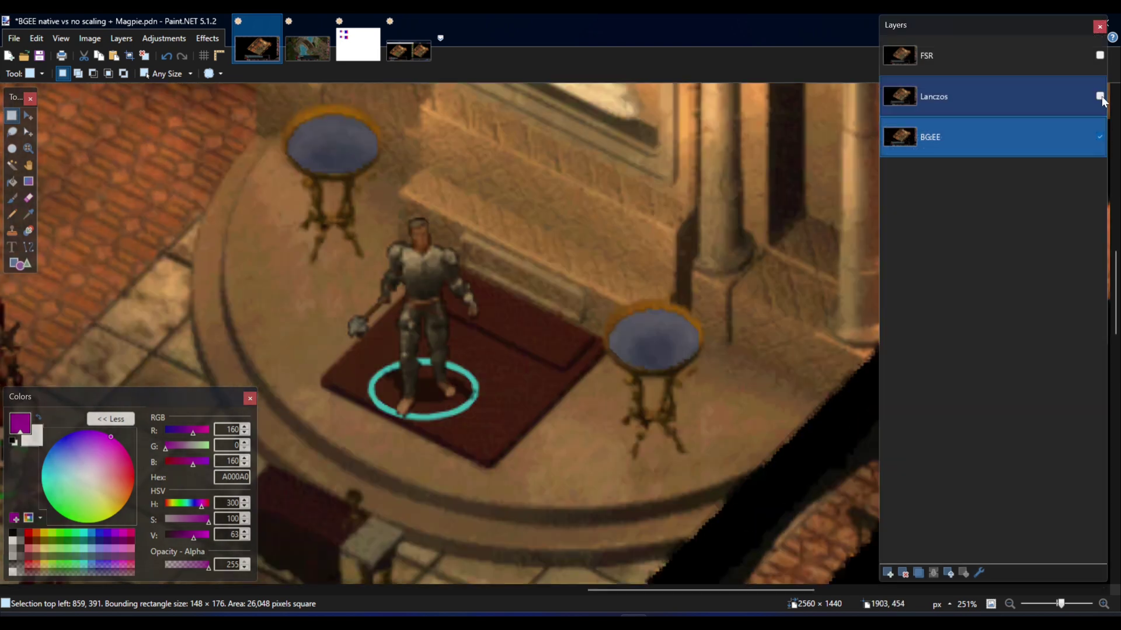
click(1100, 97)
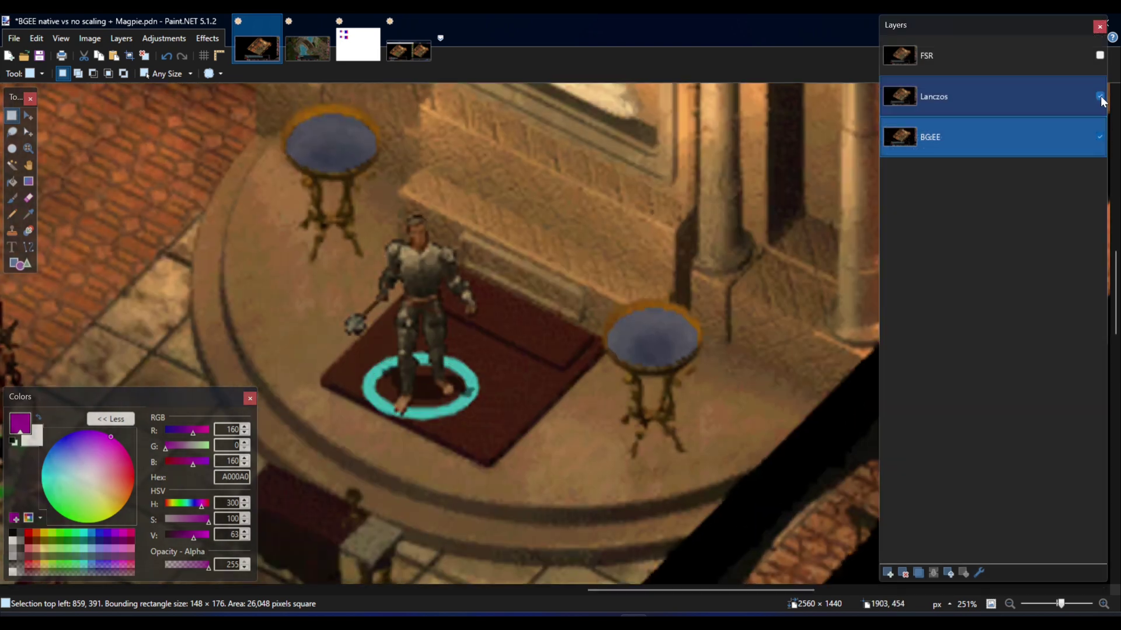
click(1100, 97)
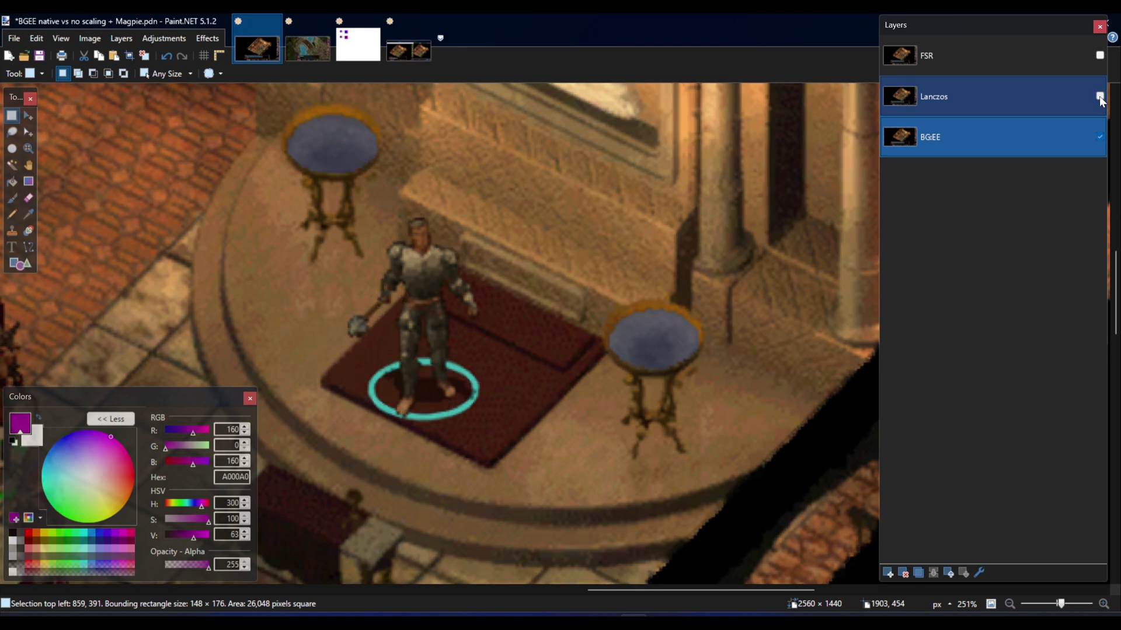
click(1100, 97)
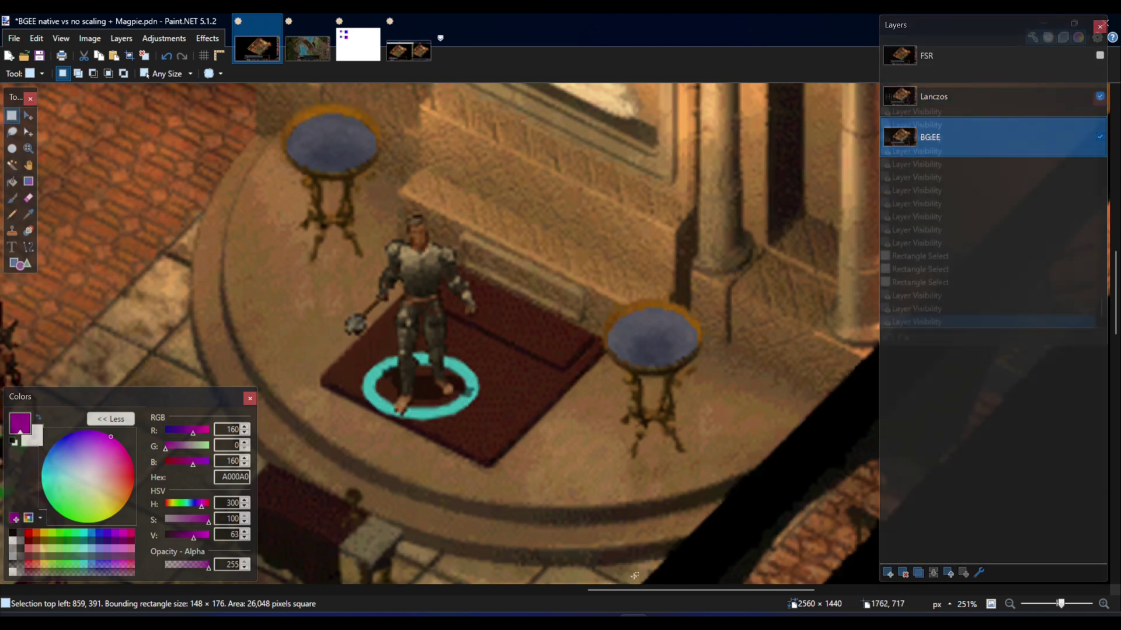
drag(647, 591, 539, 601)
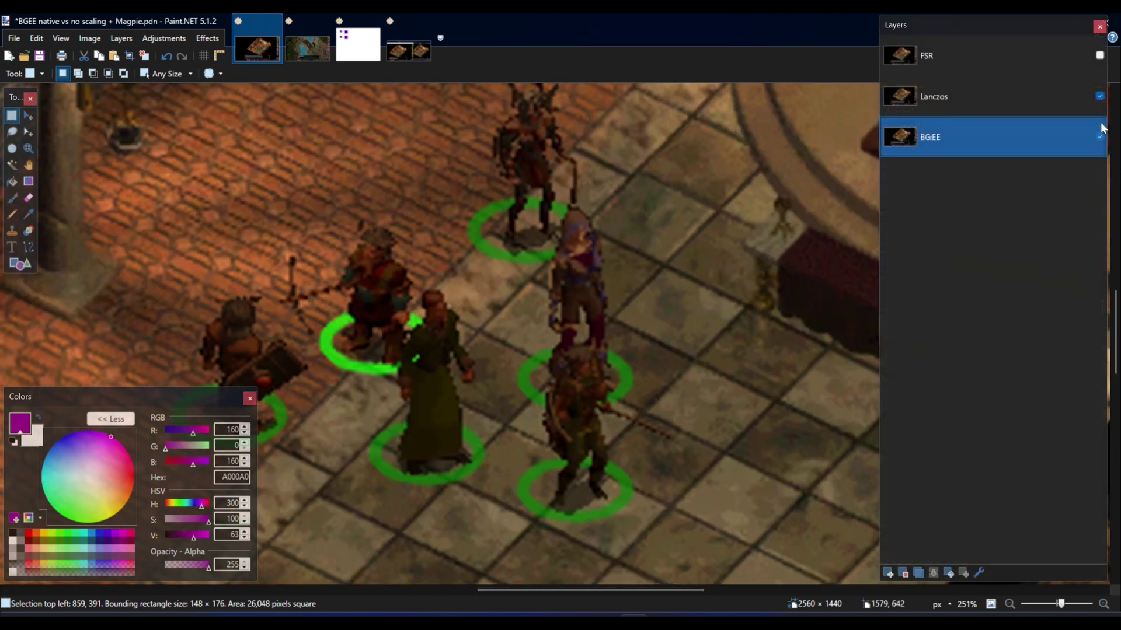
click(1101, 97)
click(1100, 97)
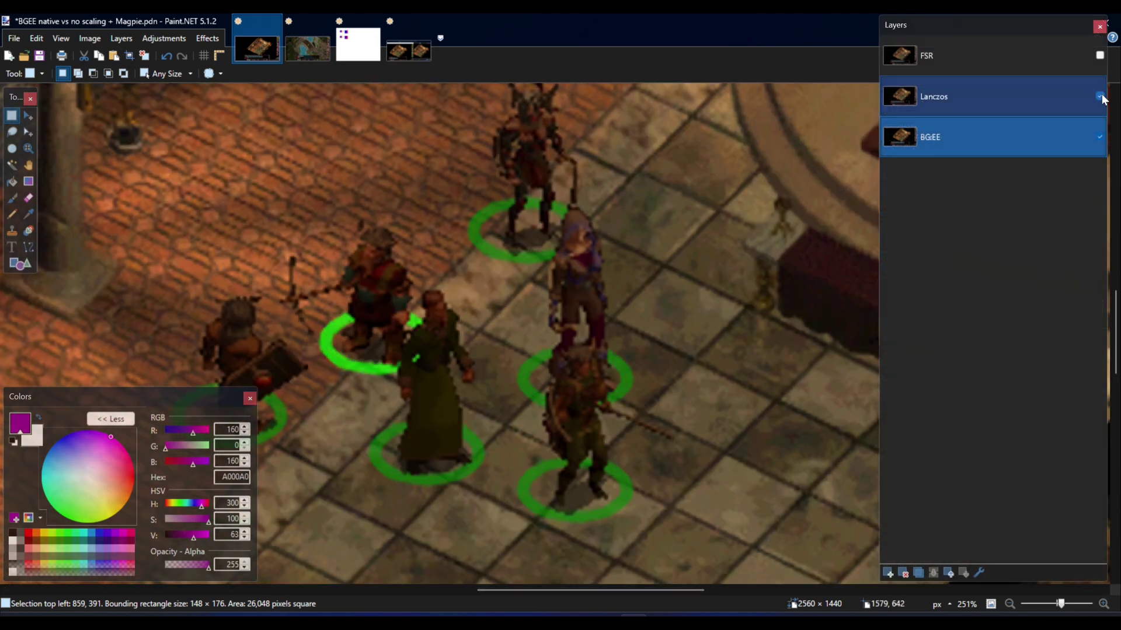
- Clear the rectangular selection and make the FSR layer visible again
key(F6)
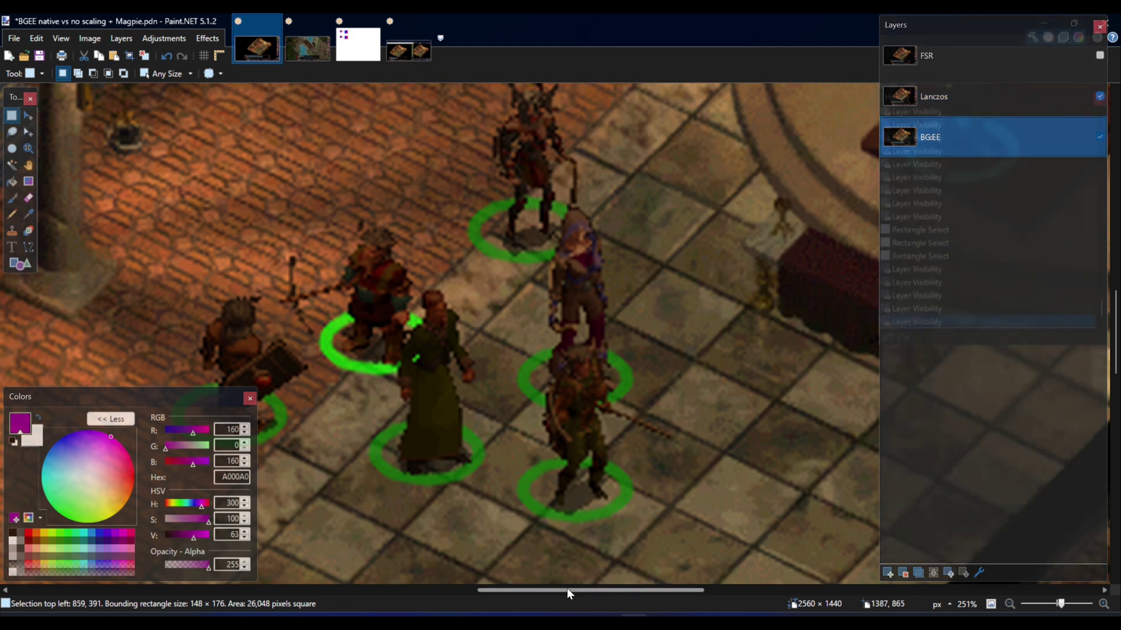
drag(568, 592, 539, 605)
click(505, 459)
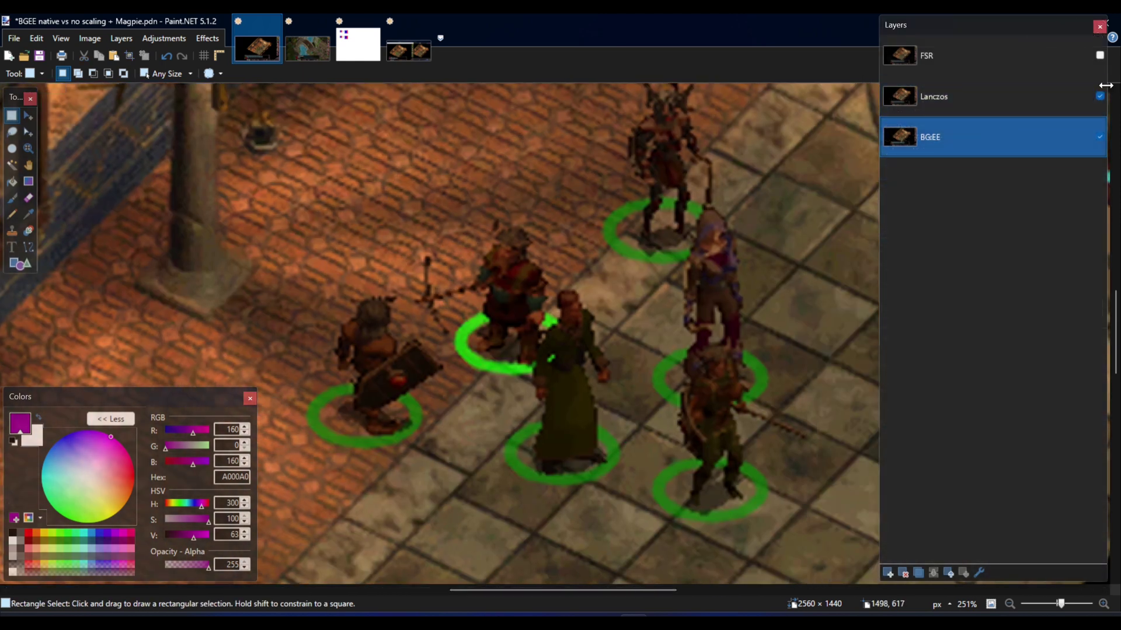
click(1100, 56)
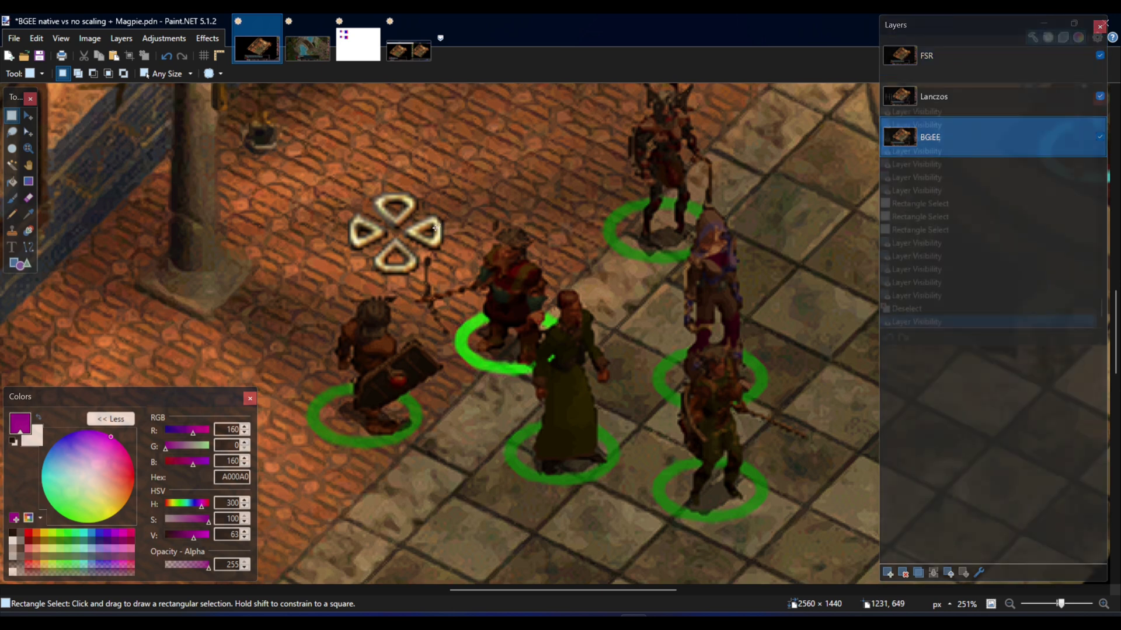
- Hide the FSR and Lanczos layers, leaving the party in native BGEE rendering
scroll(599, 258, up, 2)
scroll(600, 257, down, 2)
drag(592, 590, 687, 590)
scroll(747, 349, up, 4)
scroll(747, 349, up, 4)
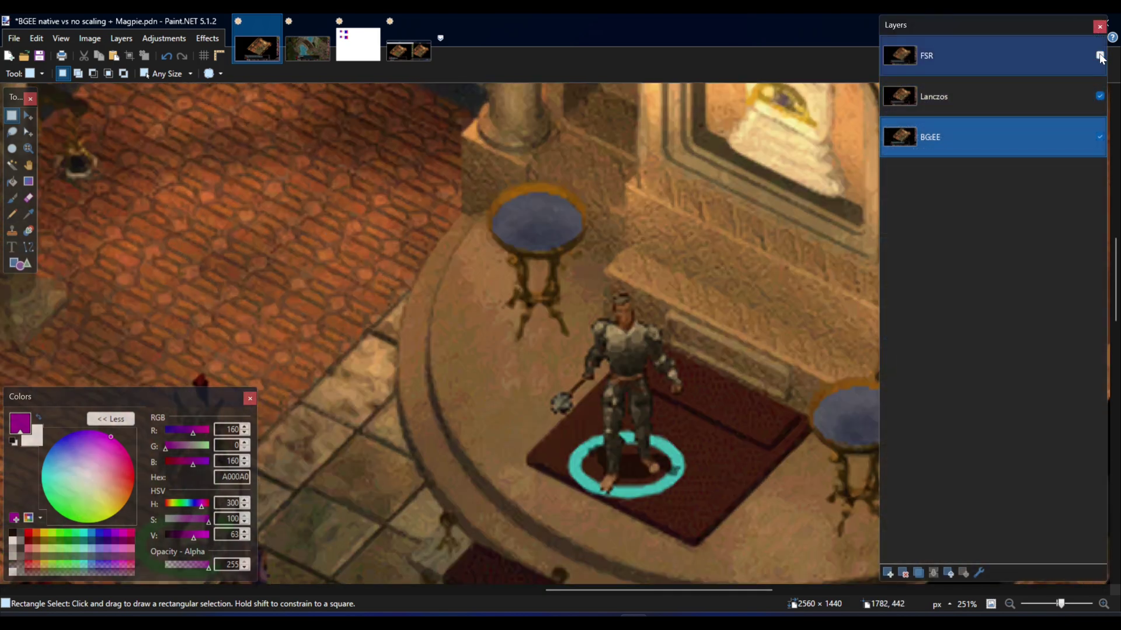
scroll(624, 217, up, 10)
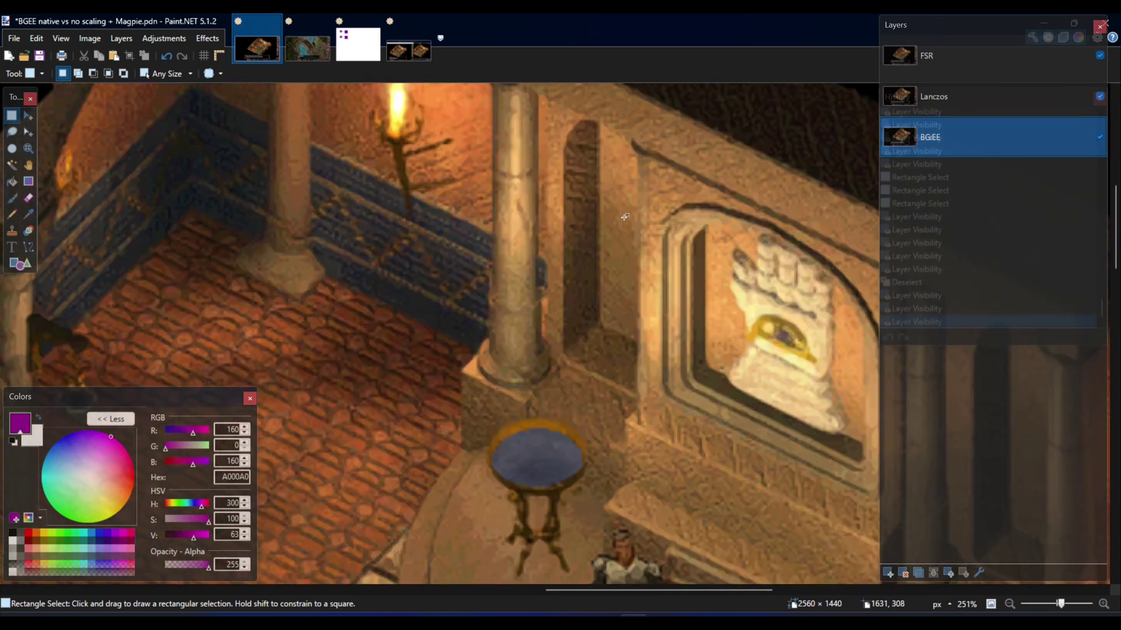
scroll(625, 217, down, 4)
scroll(624, 216, up, 2)
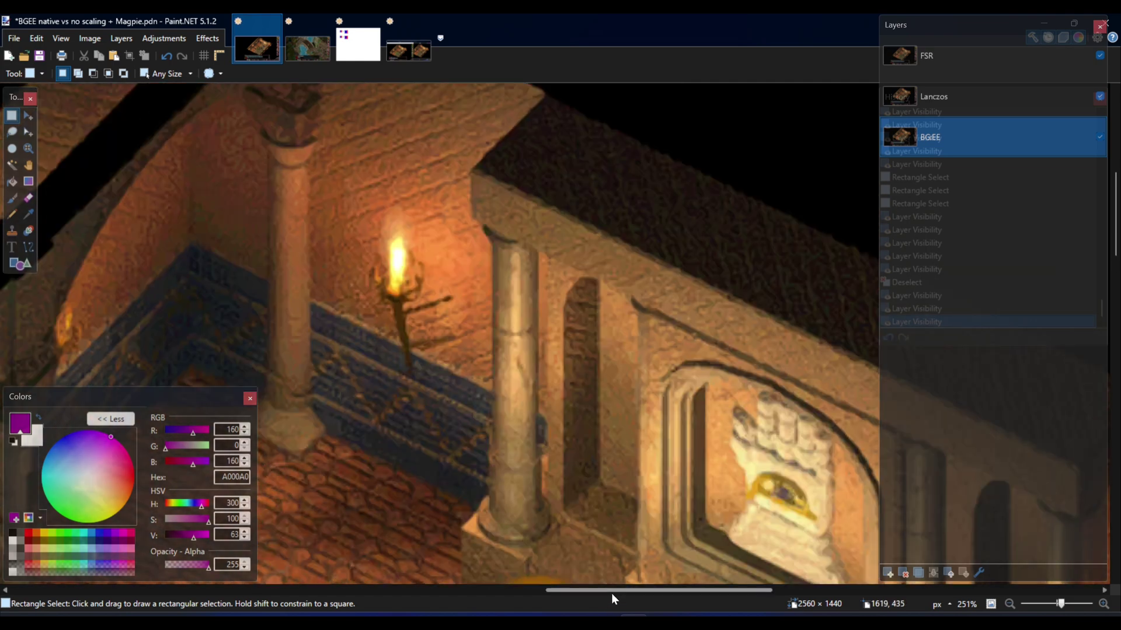
drag(611, 591, 500, 591)
scroll(569, 344, down, 15)
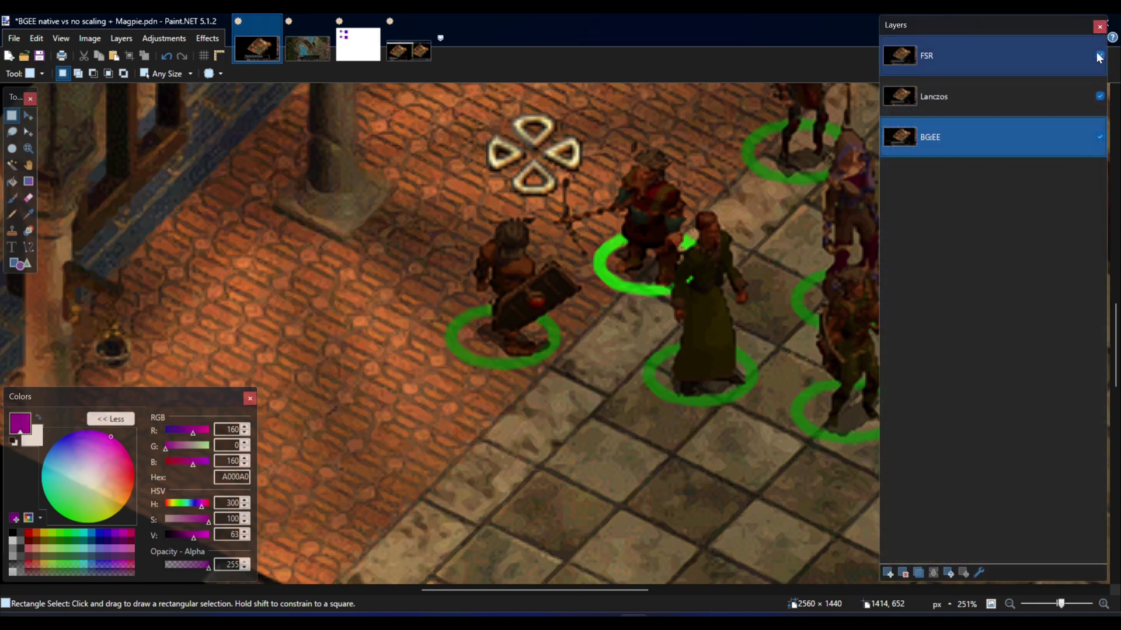
click(1099, 55)
click(1100, 97)
scroll(613, 253, up, 3)
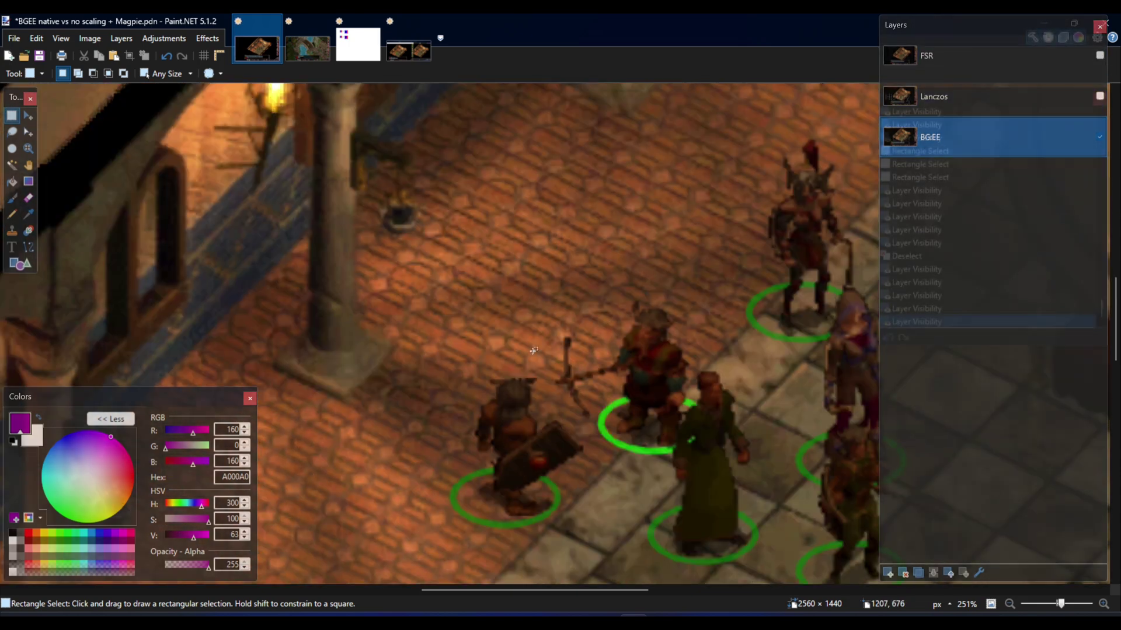
- Switch to 'BGEE native vs no scaling + Magpie 2.pdn' and show its BGEE Nearest Neighbor layer
click(306, 40)
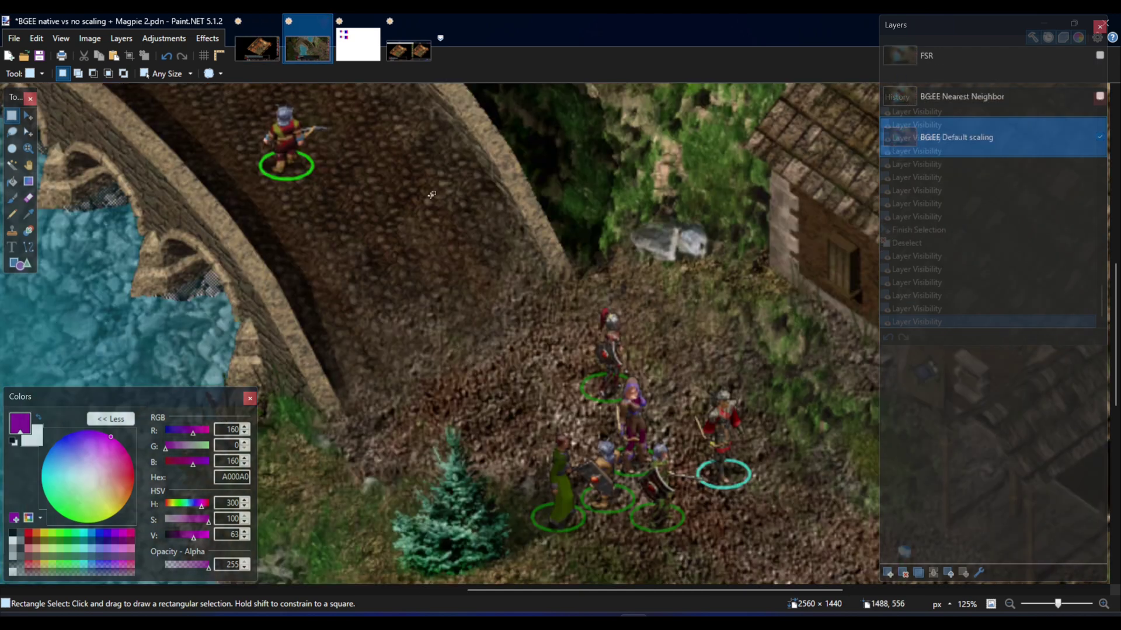
drag(620, 590, 573, 590)
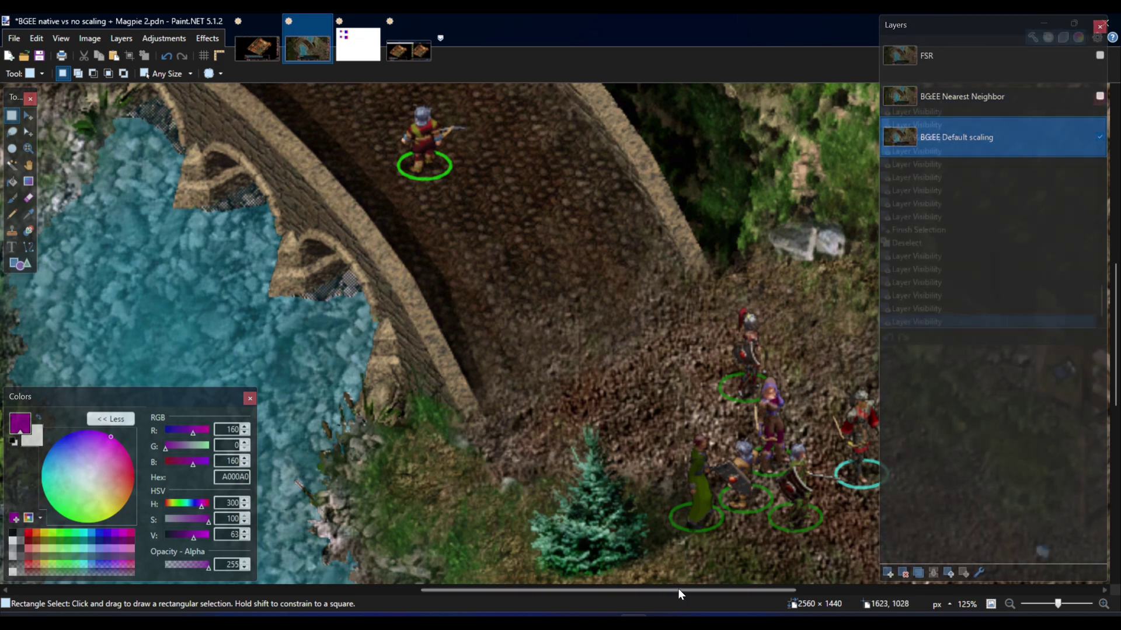
drag(679, 591, 796, 592)
scroll(586, 323, down, 3)
scroll(586, 323, up, 2)
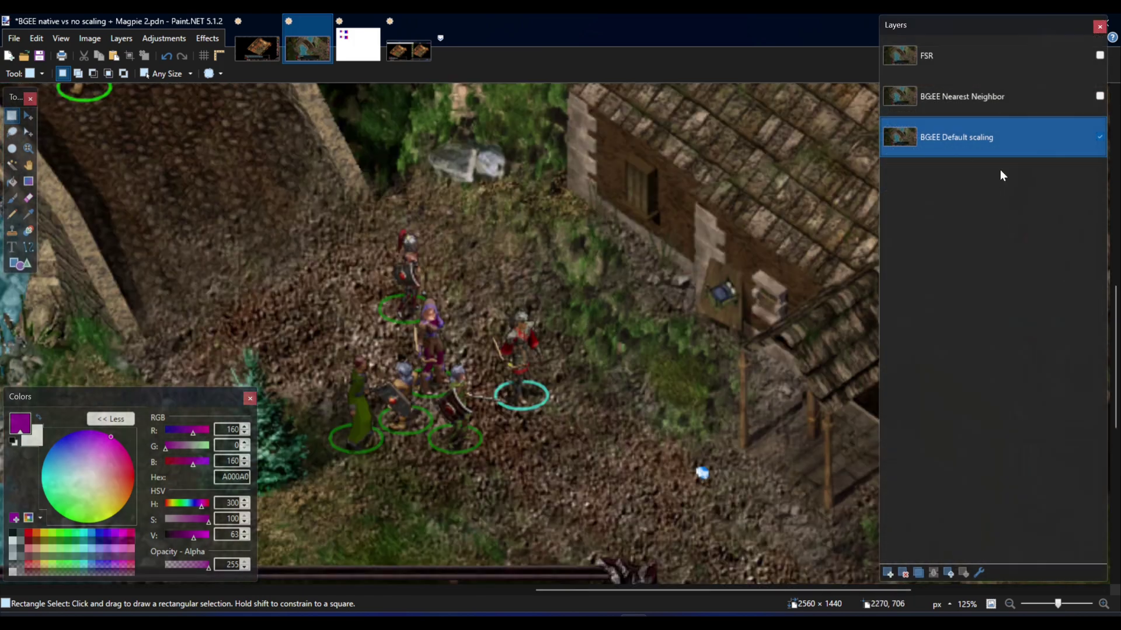
click(1100, 97)
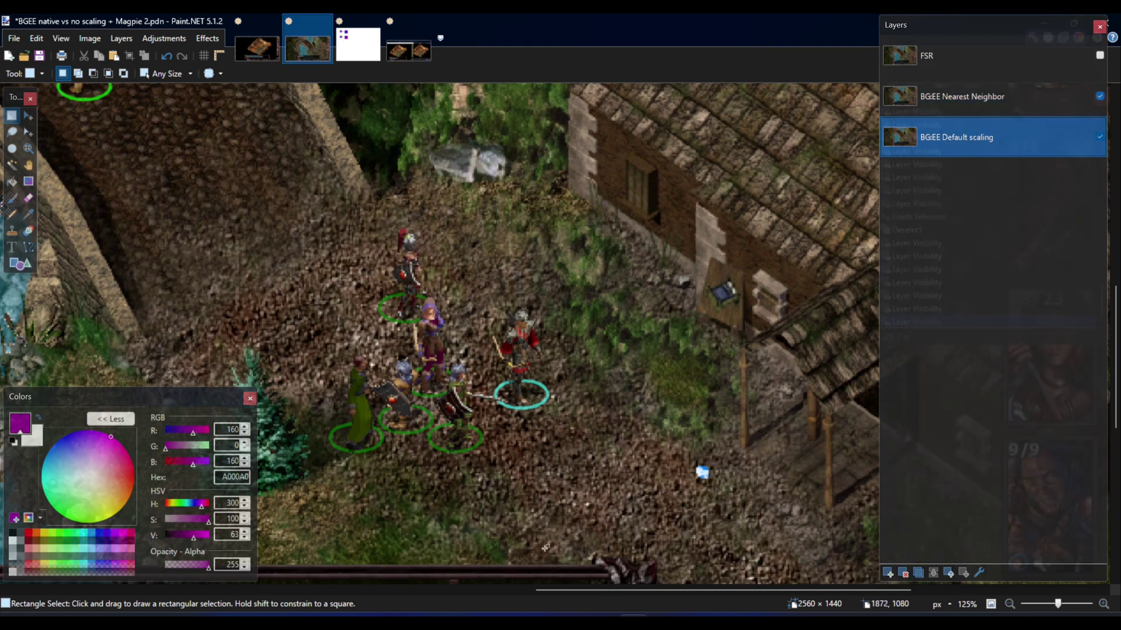
- Make the FSR layer visible on top of the bridge scene
drag(632, 593, 550, 603)
scroll(476, 323, up, 3)
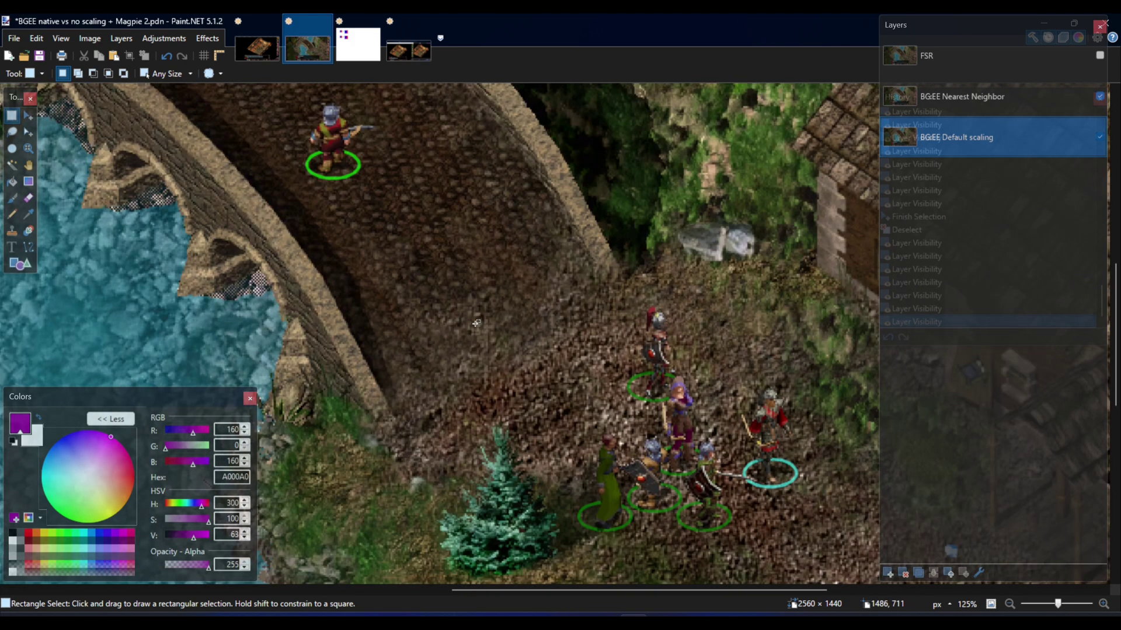
scroll(478, 323, up, 3)
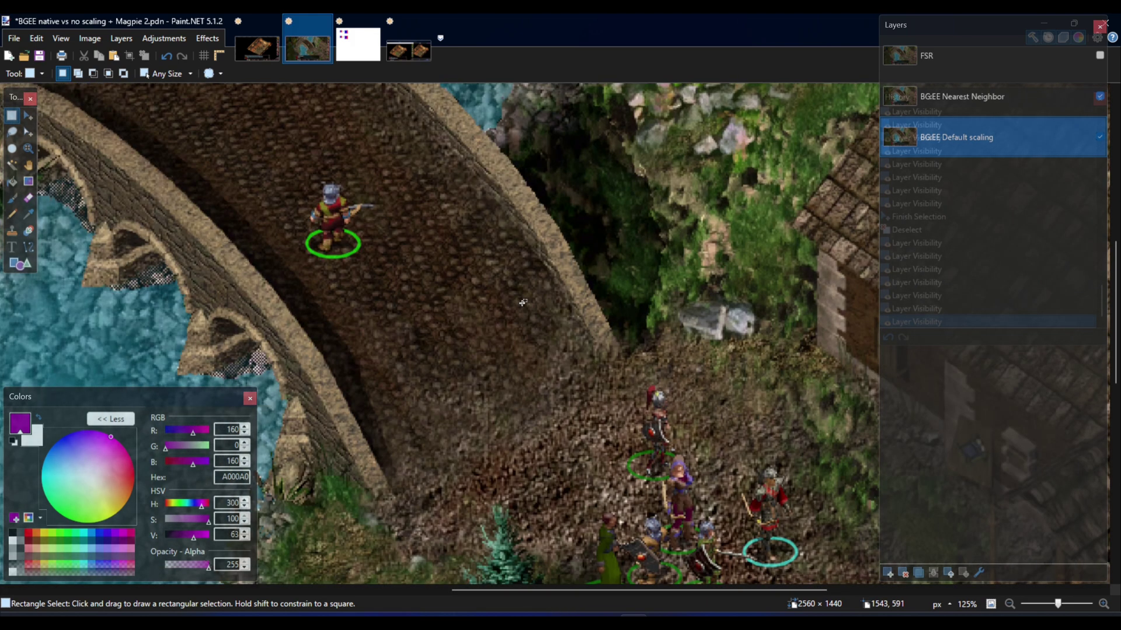
scroll(523, 303, down, 3)
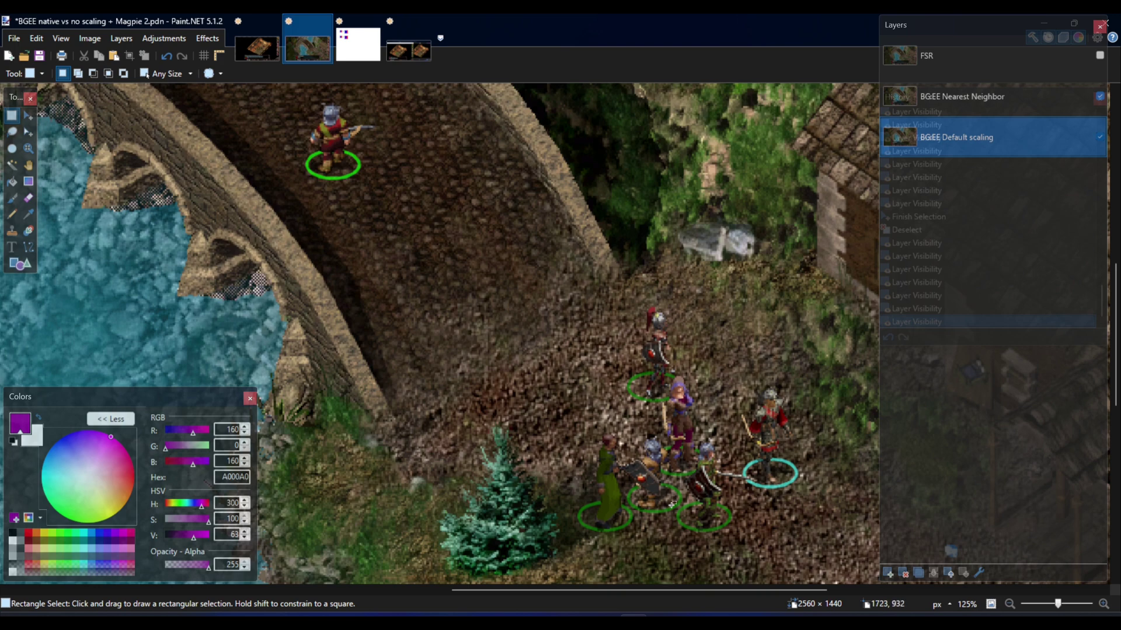
scroll(526, 359, down, 3)
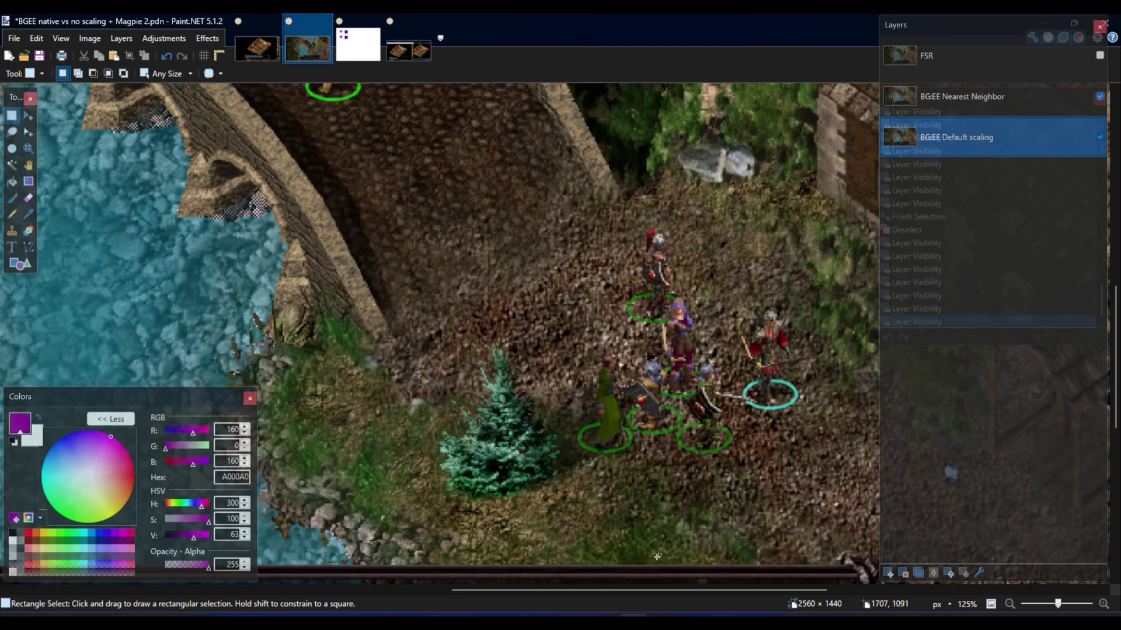
drag(634, 595, 670, 603)
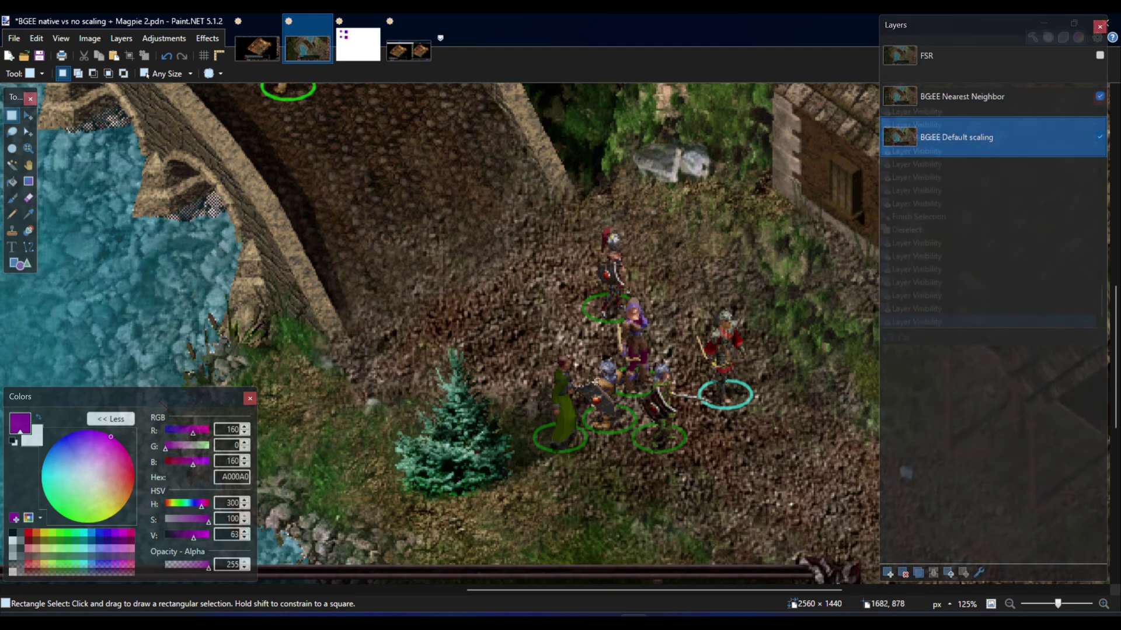
scroll(524, 314, up, 5)
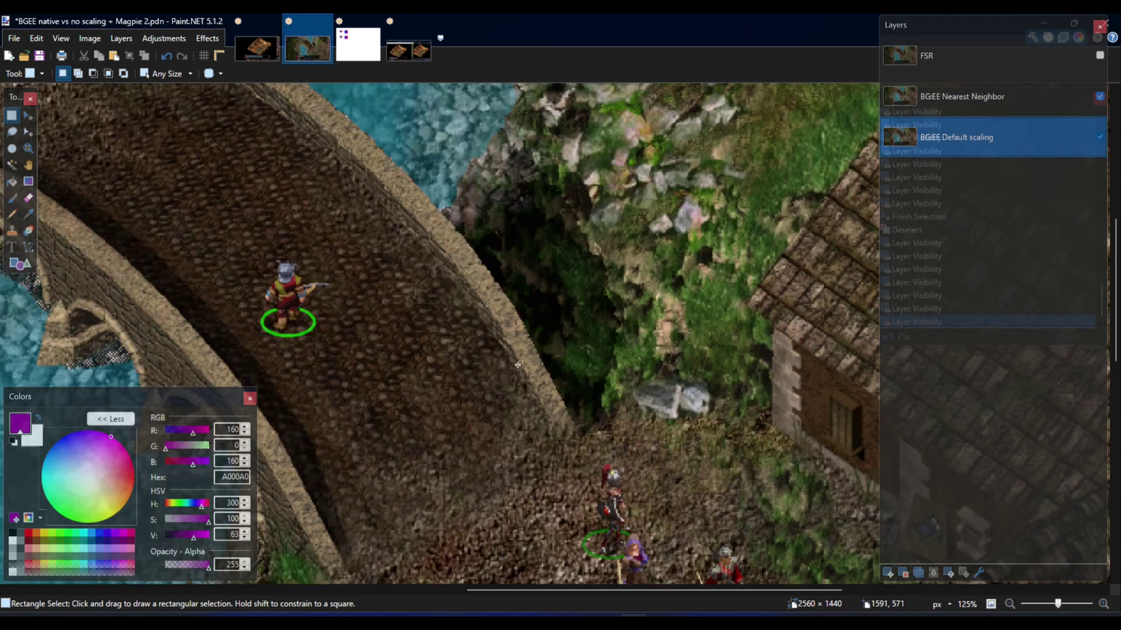
scroll(864, 266, down, 5)
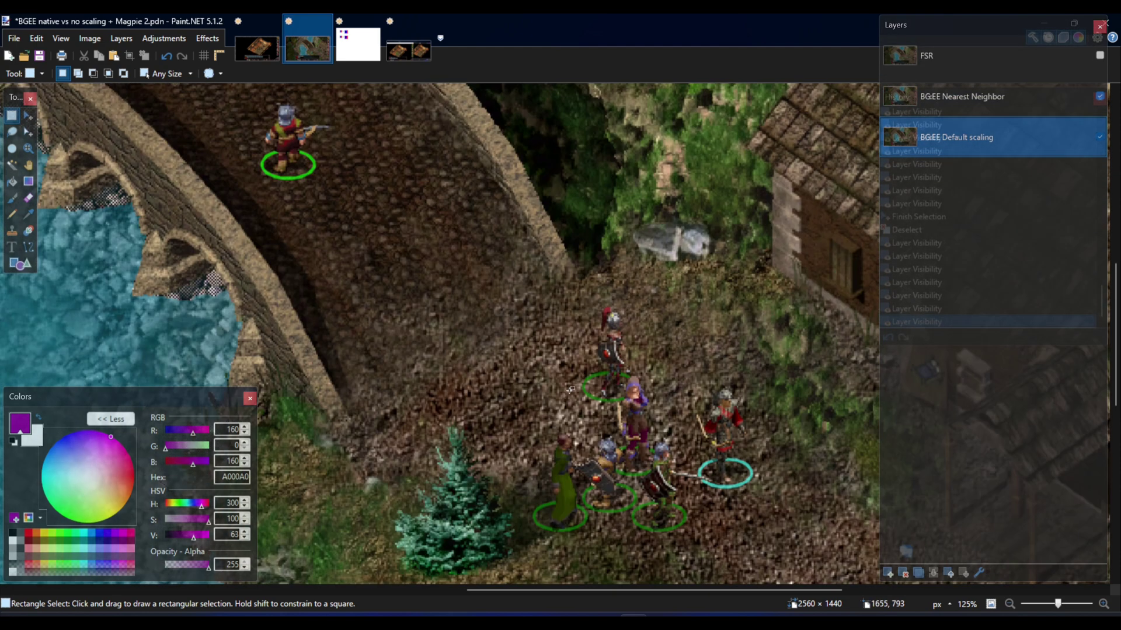
click(1100, 55)
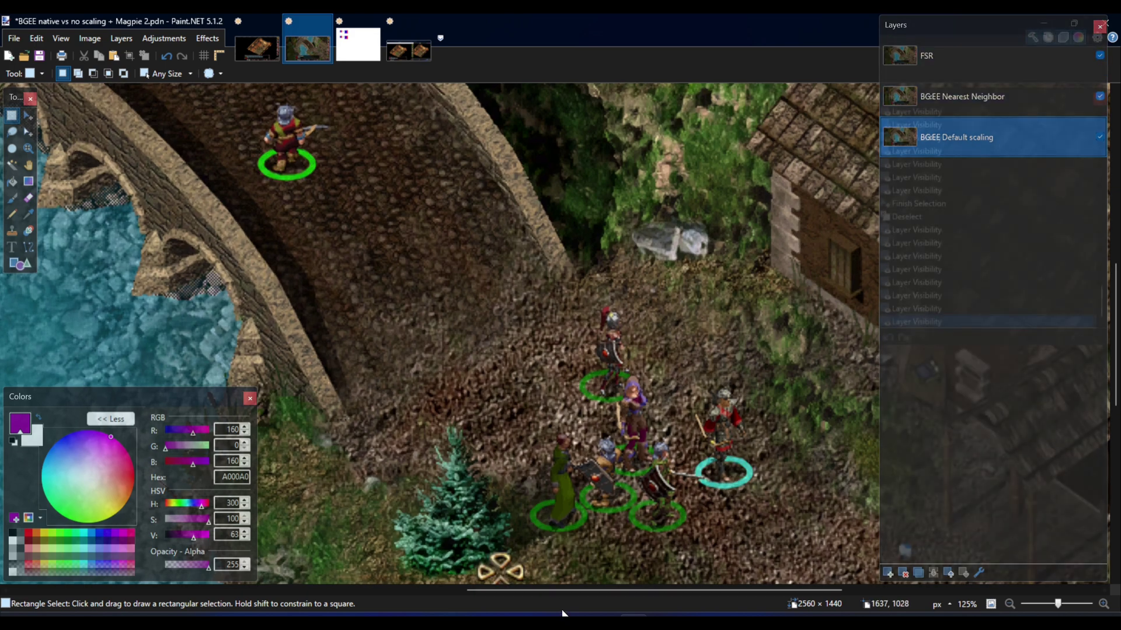
- On the zoomed bridge edge, toggle FSR off, on and off, then hide BGEE Nearest Neighbor
drag(583, 590, 534, 590)
scroll(583, 350, up, 5)
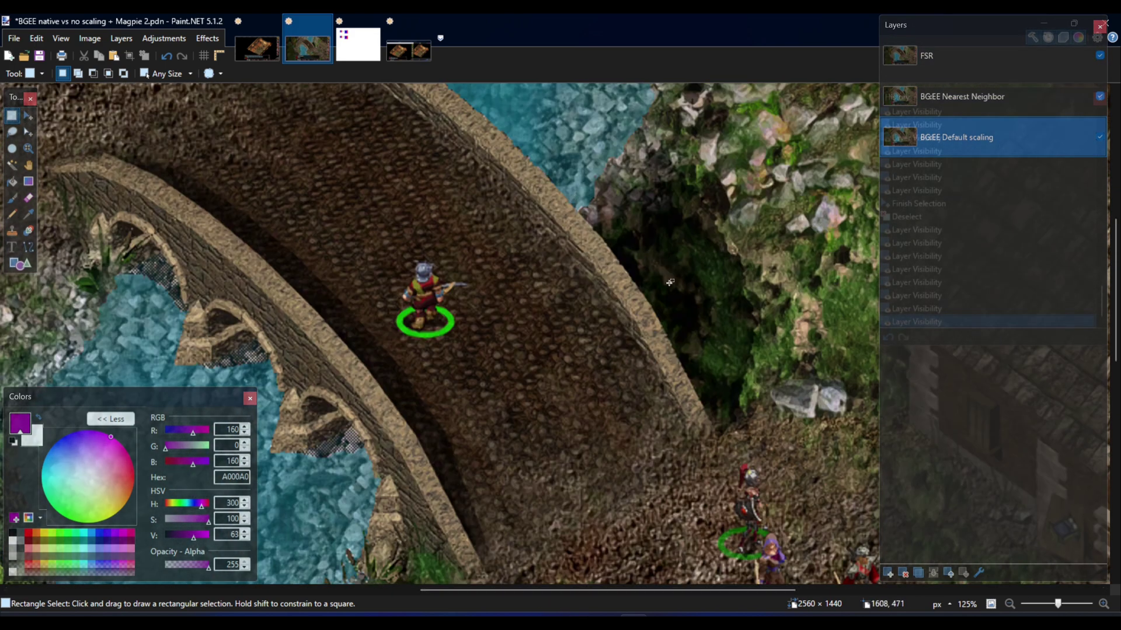
scroll(741, 339, up, 7)
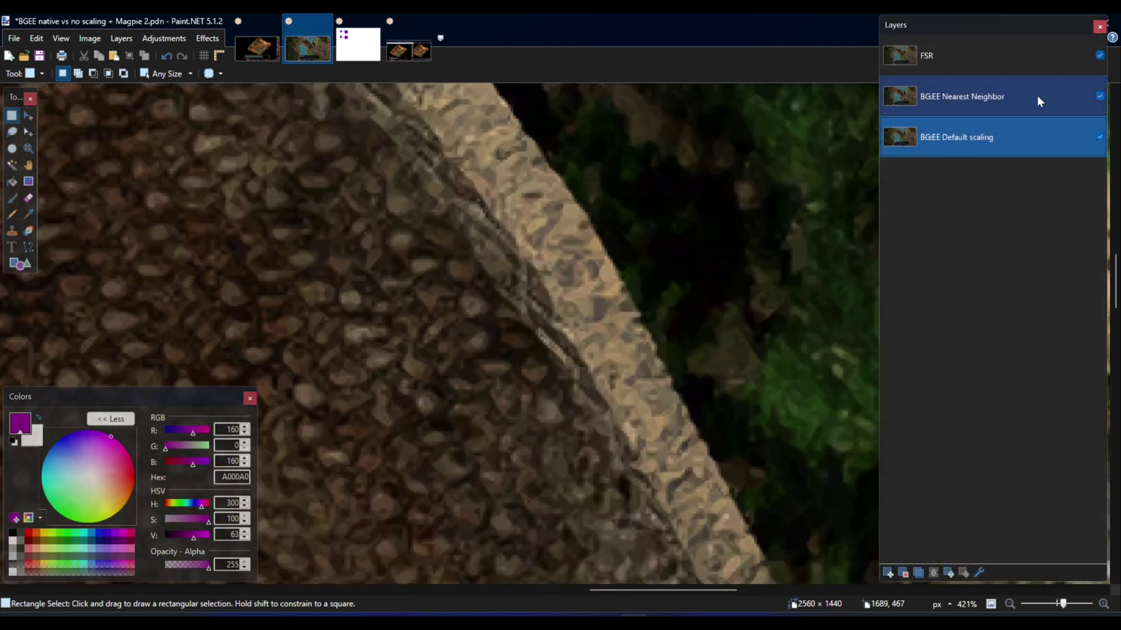
click(1100, 55)
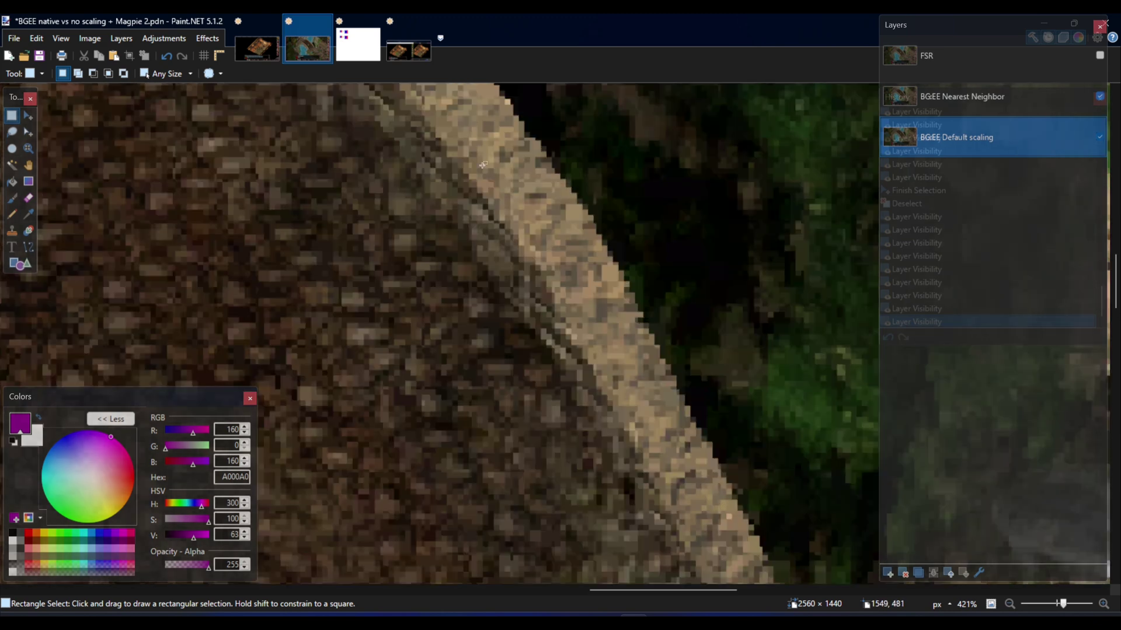
scroll(676, 375, up, 3)
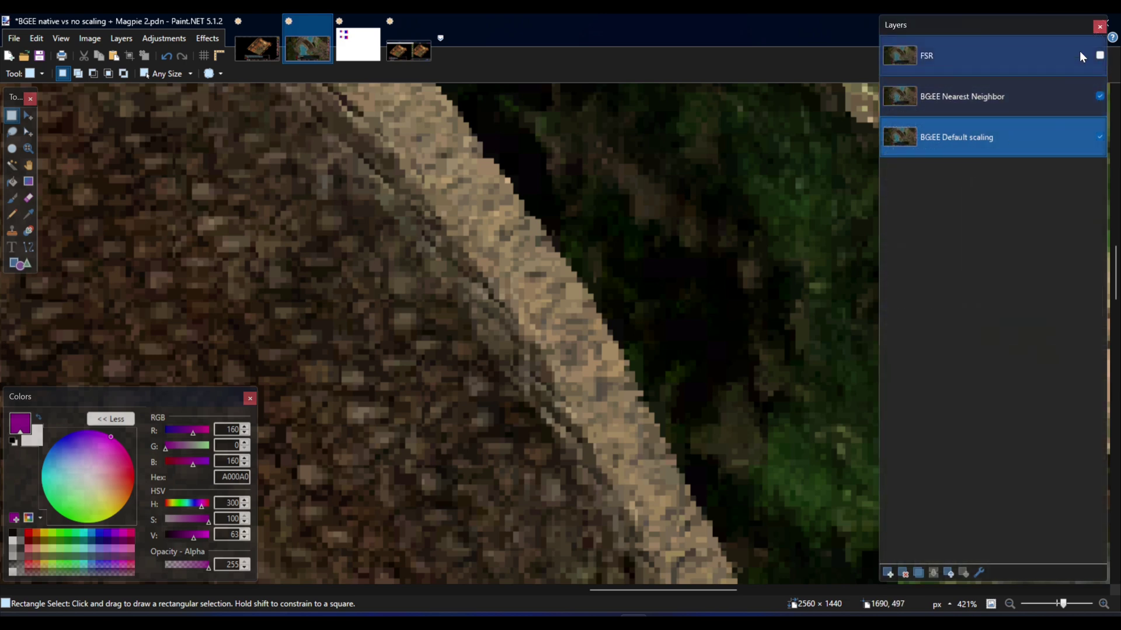
click(1100, 55)
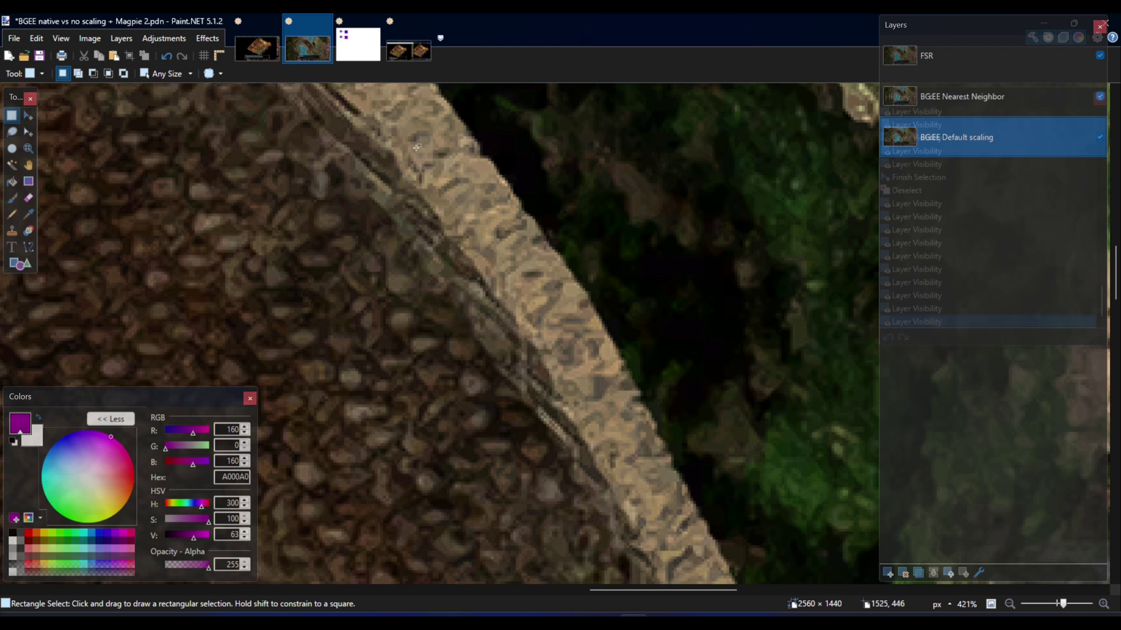
click(1101, 55)
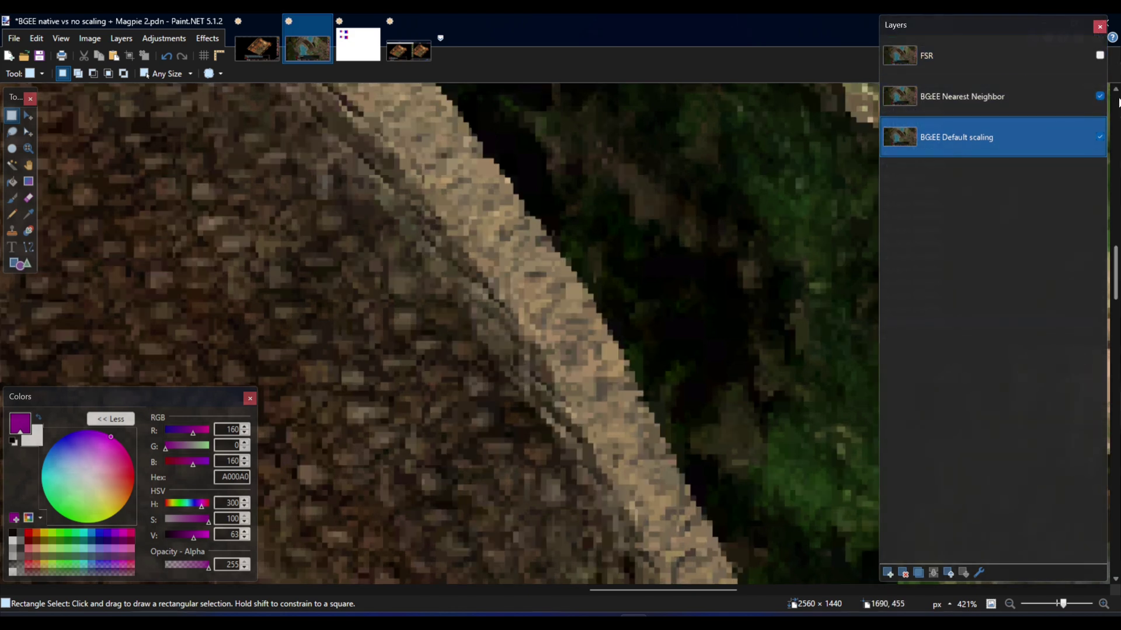
click(1100, 97)
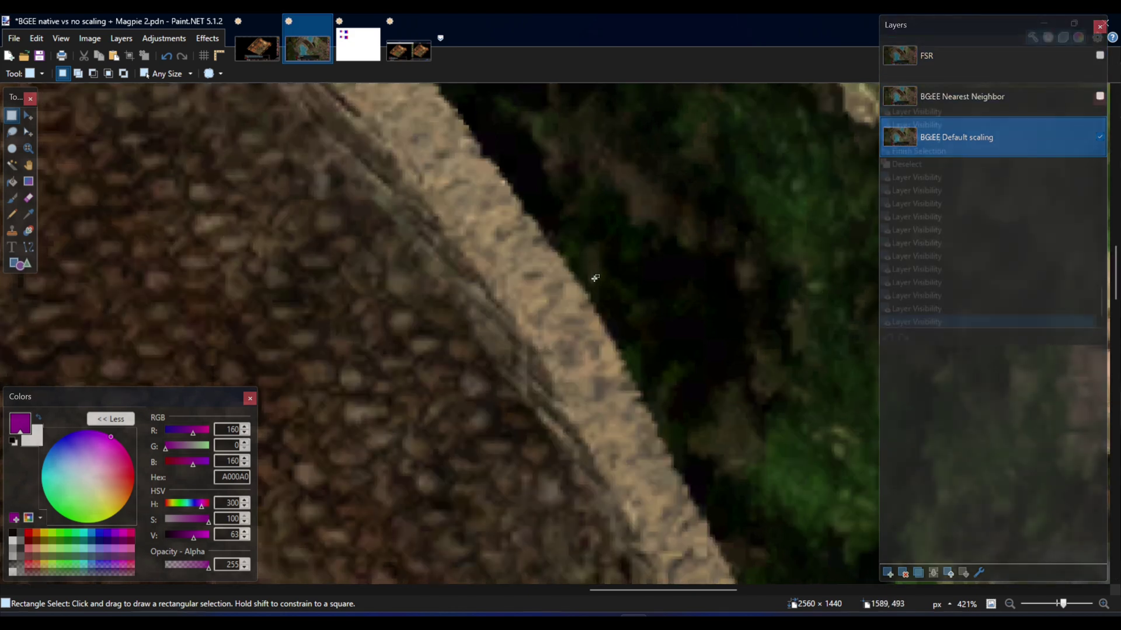
scroll(513, 286, down, 4)
scroll(596, 318, down, 3)
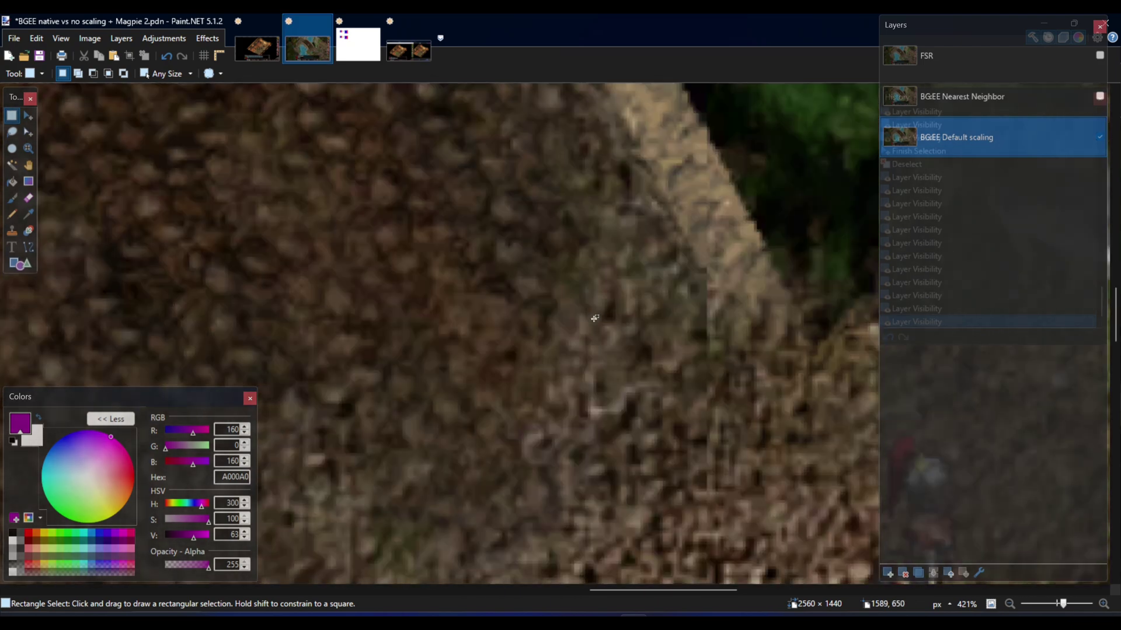
- Select and clear a rectangle and a tall strip of the zoomed bridge edge
drag(636, 590, 656, 591)
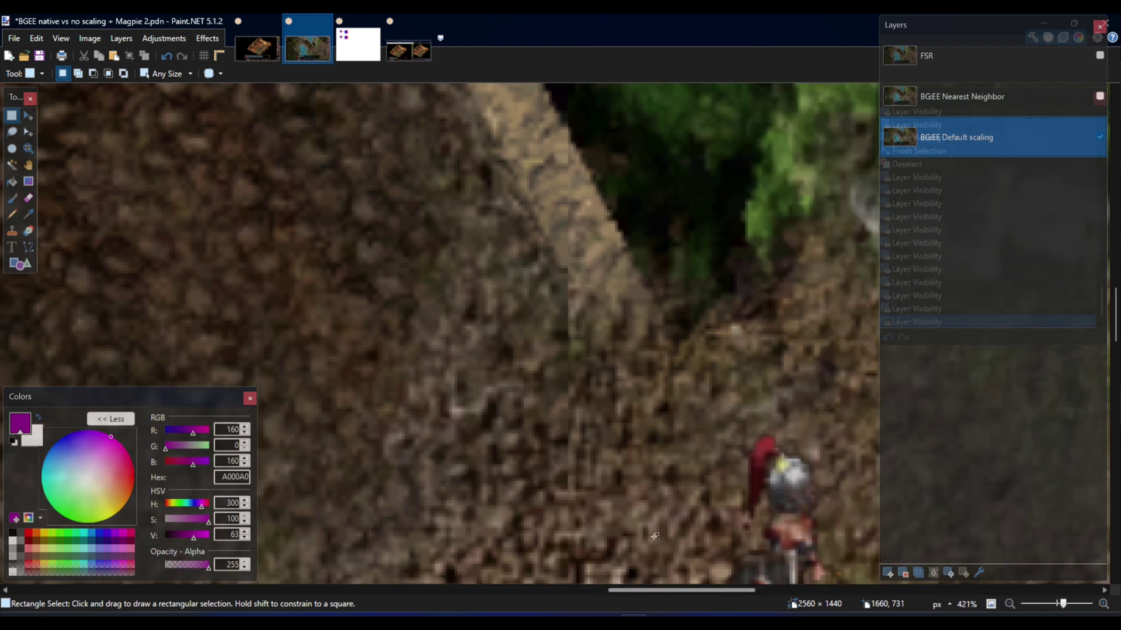
scroll(672, 232, up, 1)
scroll(566, 263, up, 4)
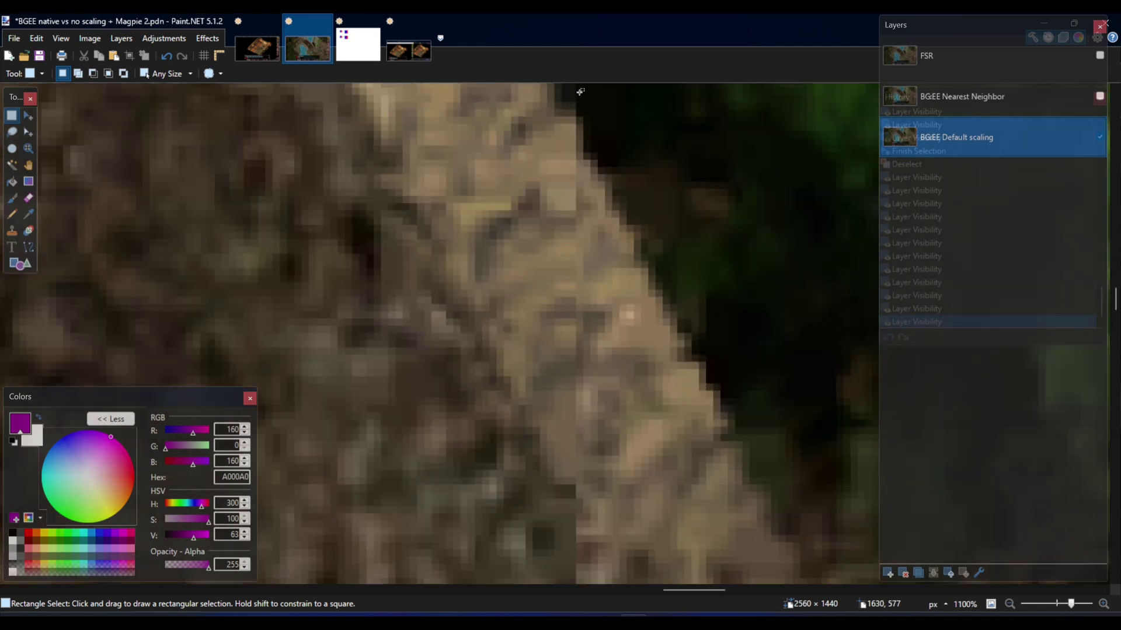
drag(577, 90, 657, 299)
click(556, 278)
drag(580, 123, 542, 488)
scroll(555, 225, up, 5)
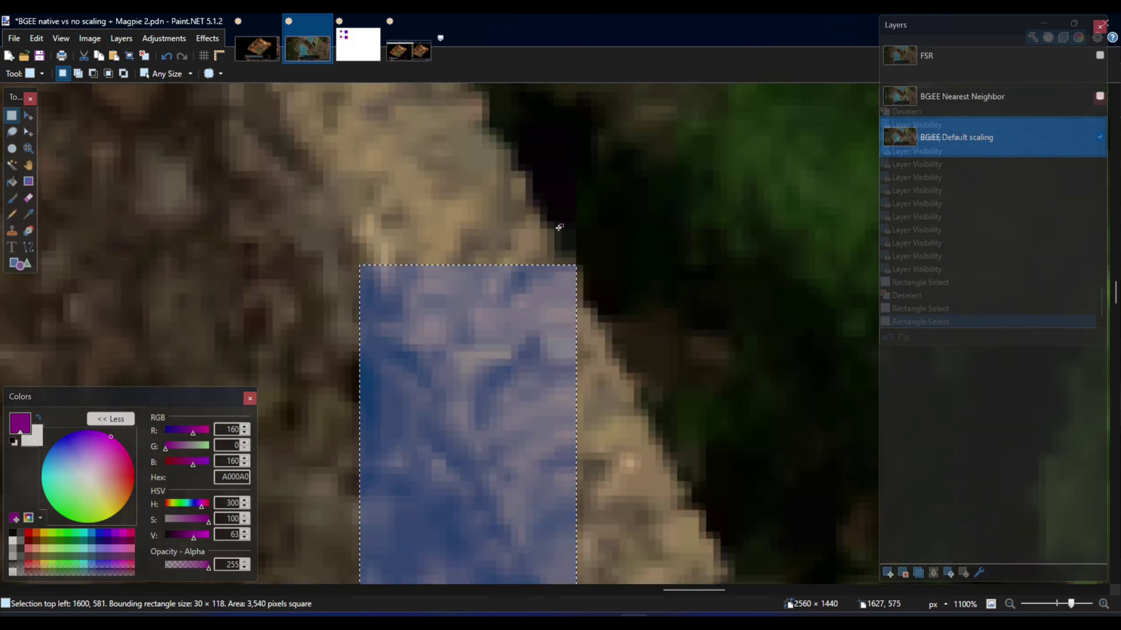
click(311, 276)
scroll(507, 268, down, 6)
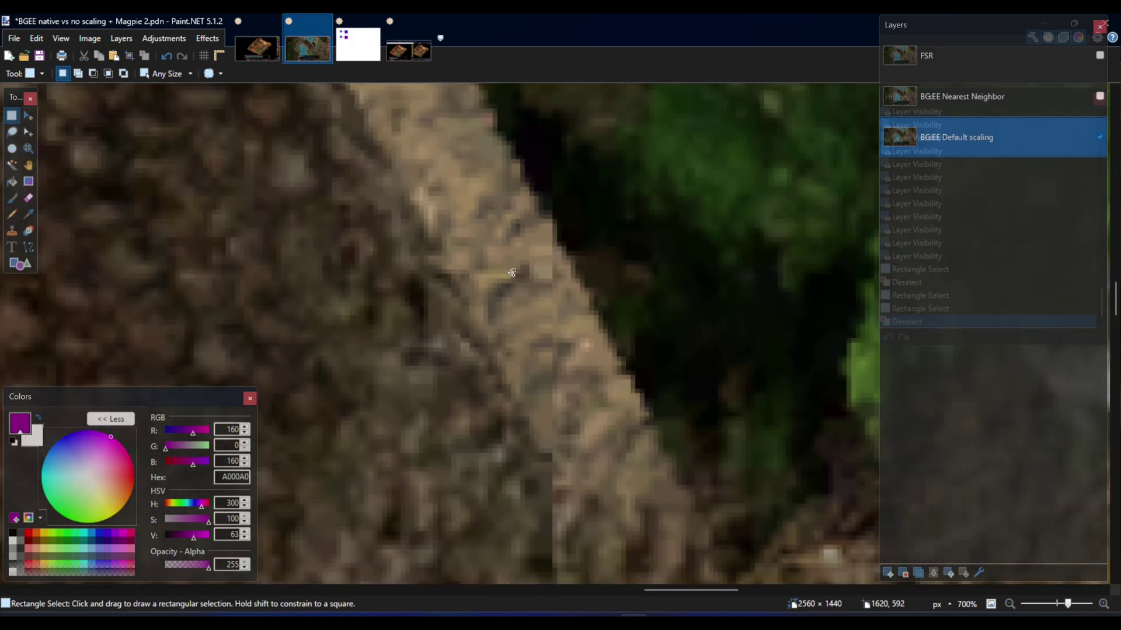
scroll(474, 348, up, 6)
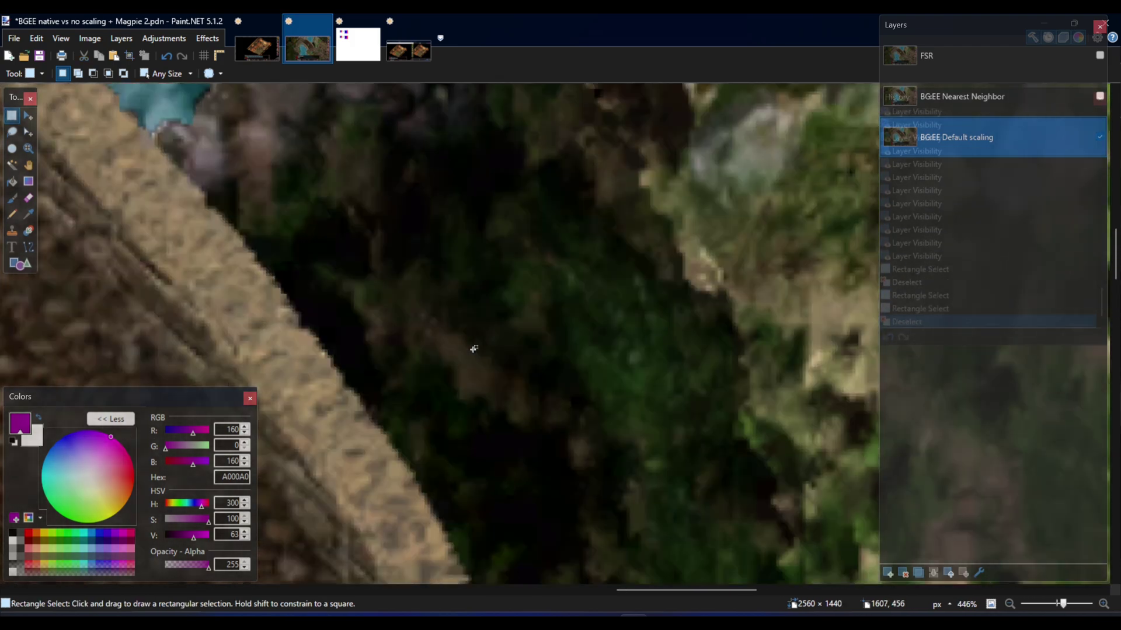
scroll(474, 348, up, 3)
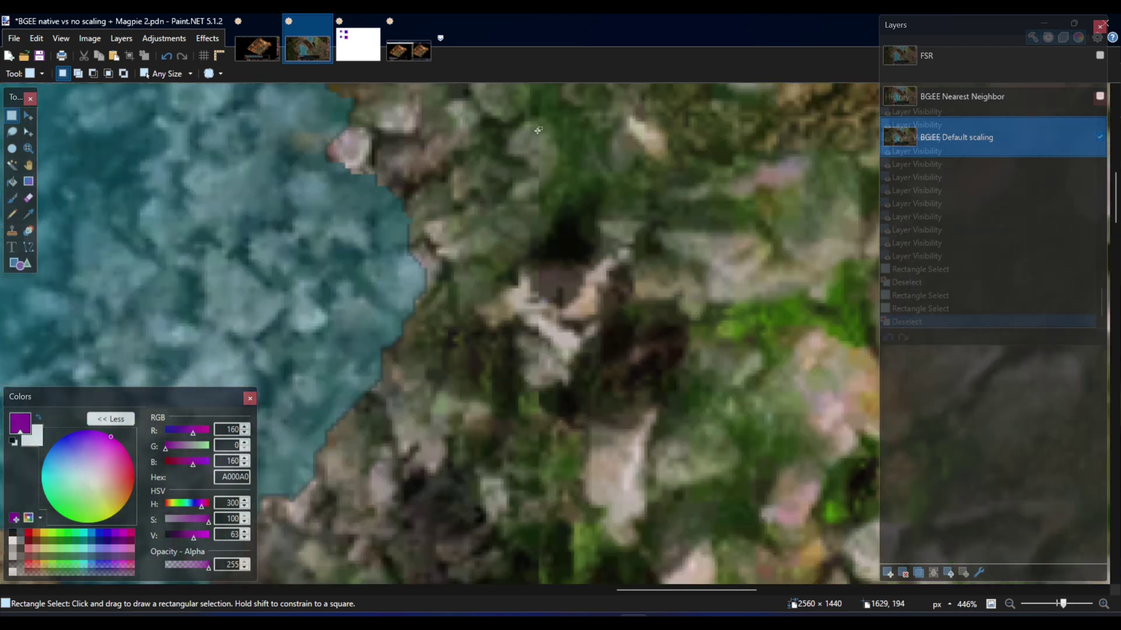
- Select and clear areas of the rocky riverbank and a small bridge-edge patch
drag(543, 131, 818, 295)
click(442, 400)
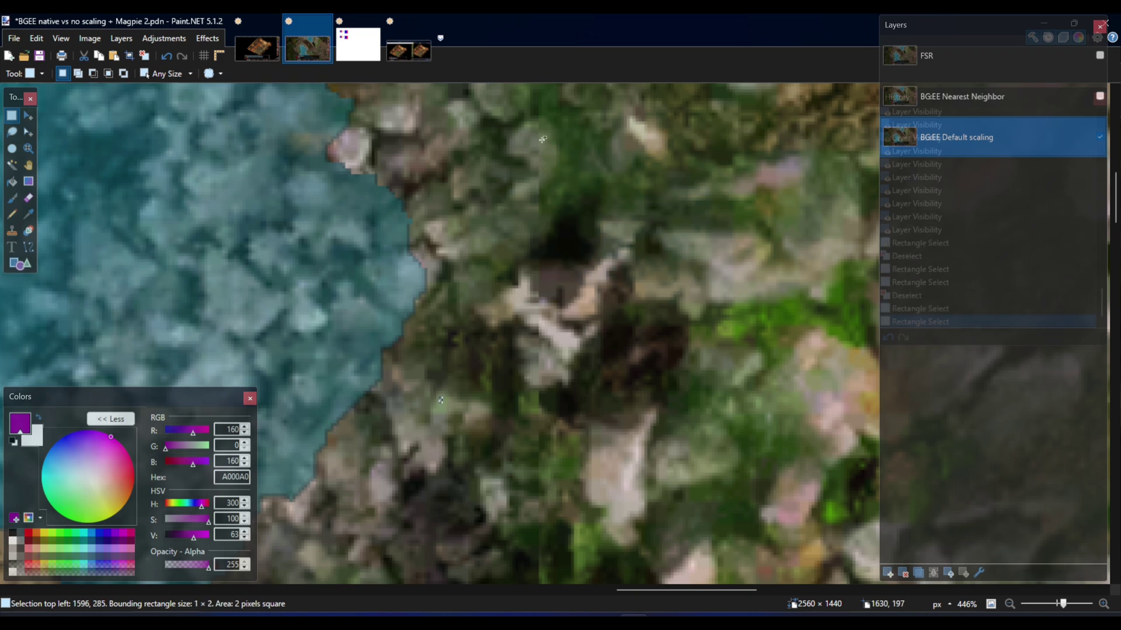
drag(543, 139, 691, 366)
click(467, 458)
scroll(513, 339, down, 5)
scroll(513, 335, down, 5)
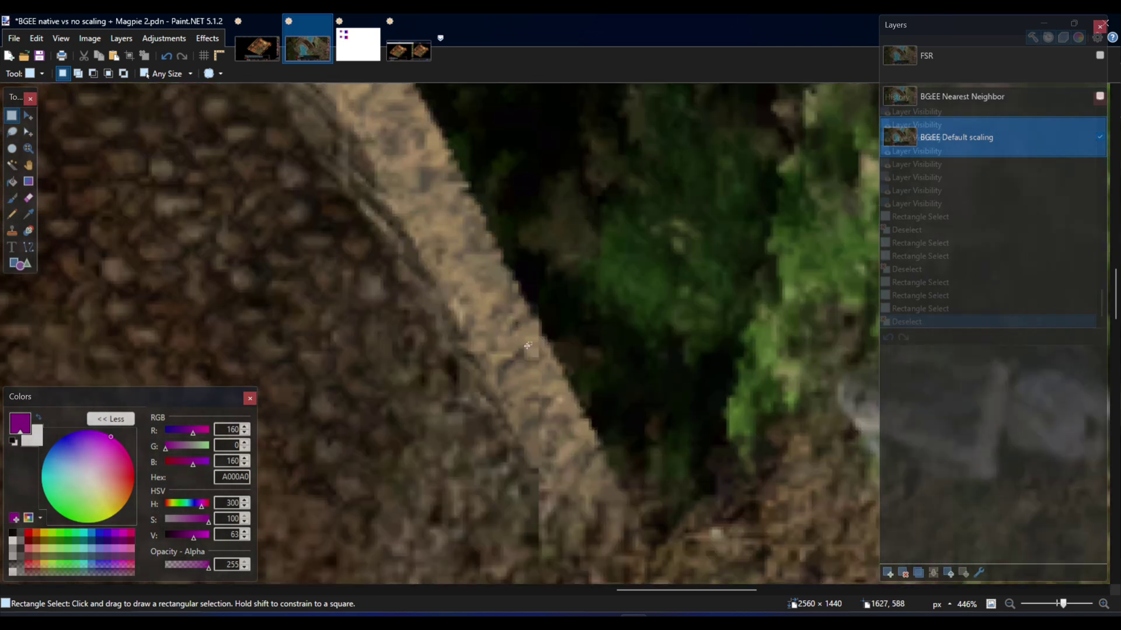
drag(480, 328, 536, 396)
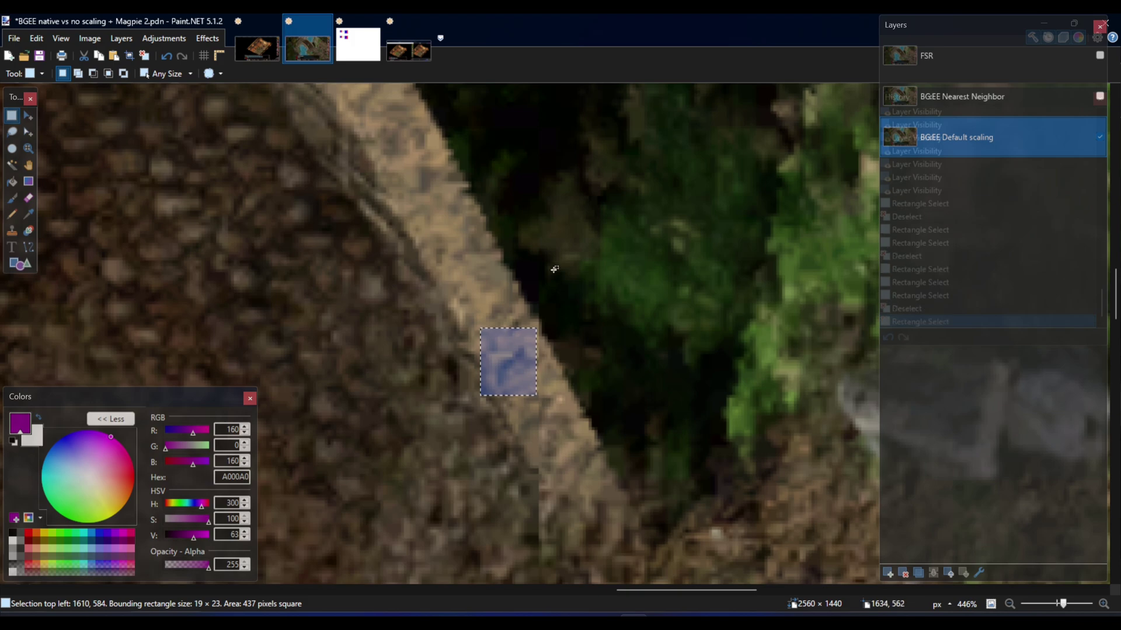
click(467, 398)
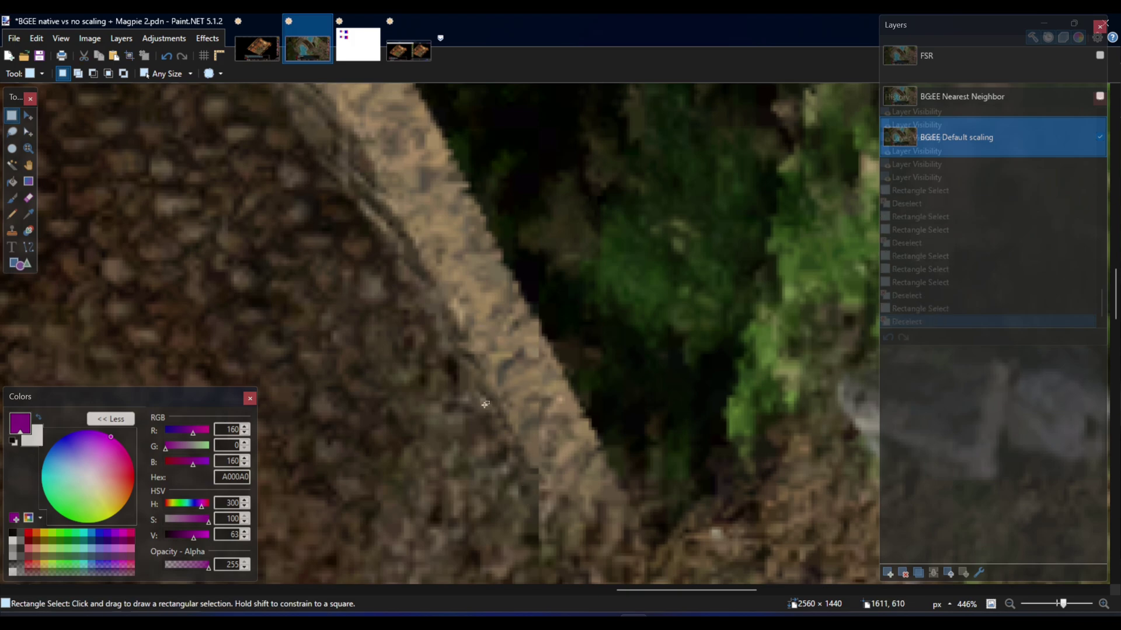
scroll(578, 314, down, 4)
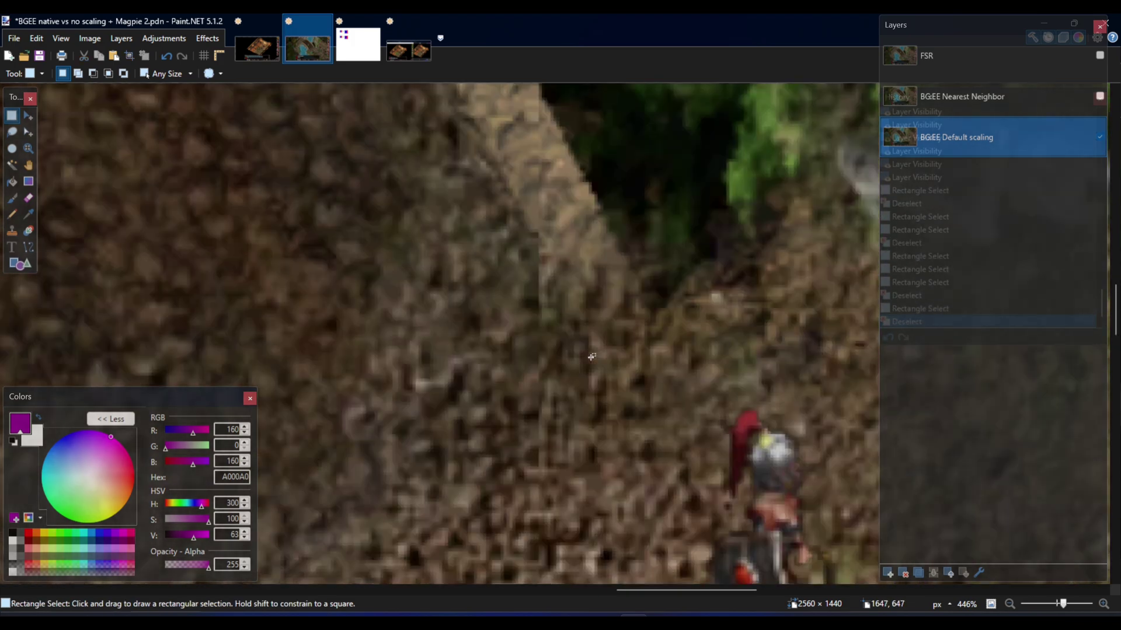
scroll(592, 359, down, 3)
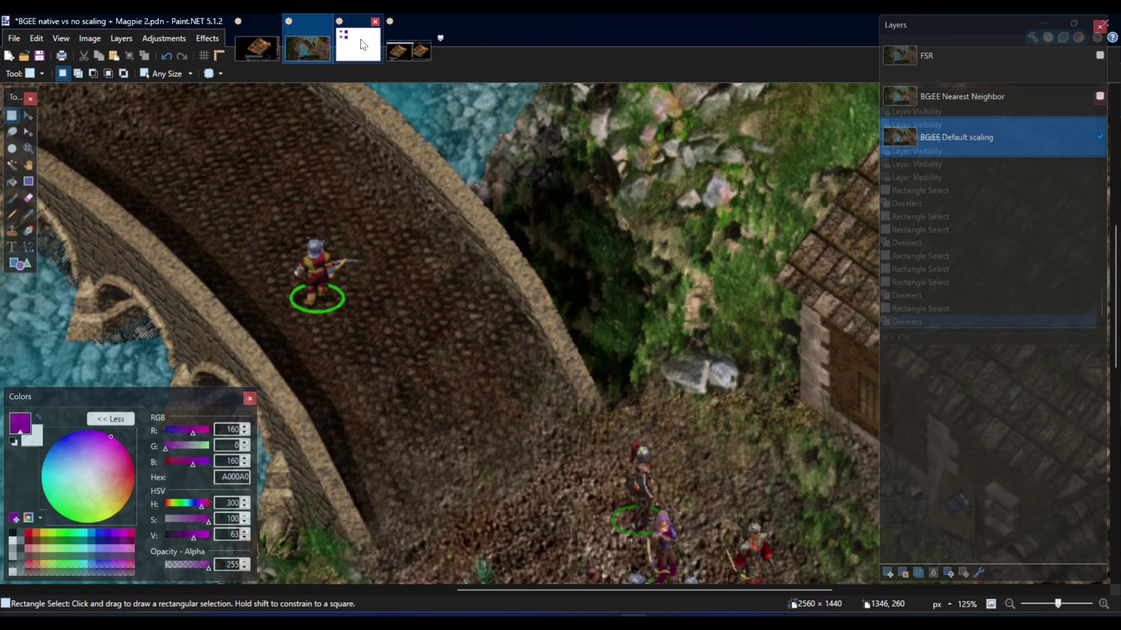
scroll(411, 210, up, 2)
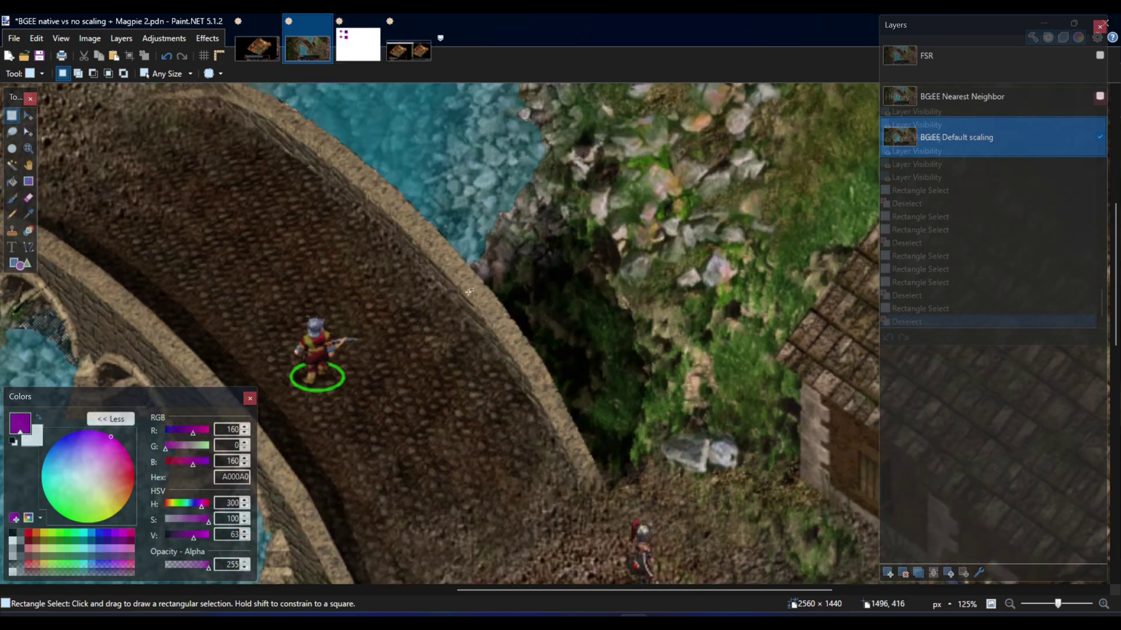
scroll(409, 210, down, 4)
- Show the BGEE Nearest Neighbor layer again, then bring up the Untitled grid diagram
click(1100, 97)
scroll(481, 275, up, 4)
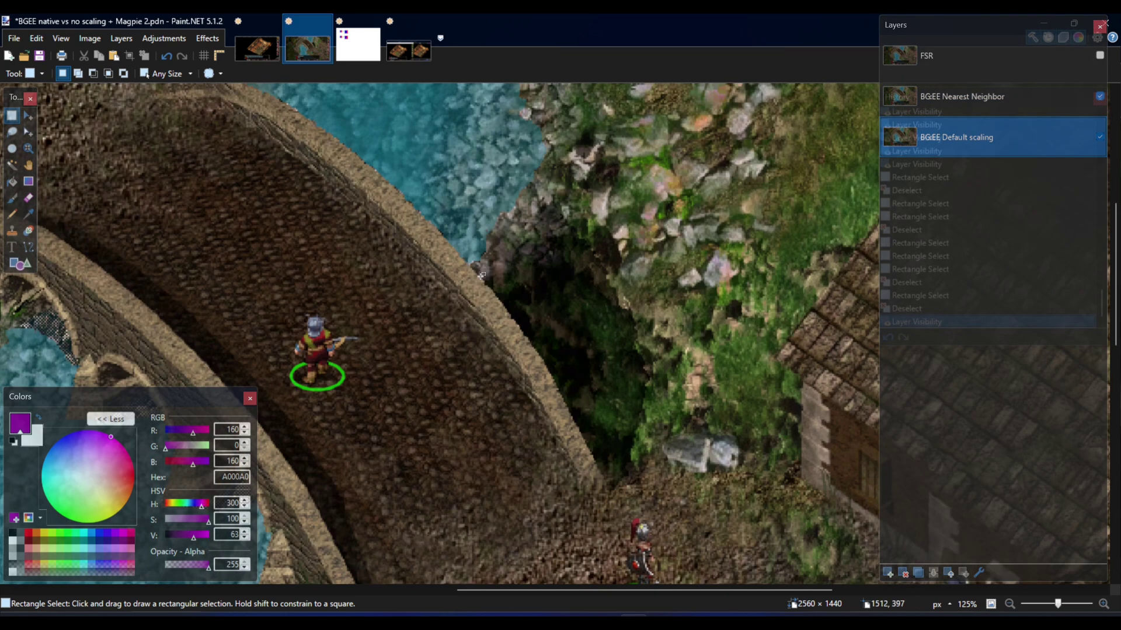
scroll(646, 591, left, 2)
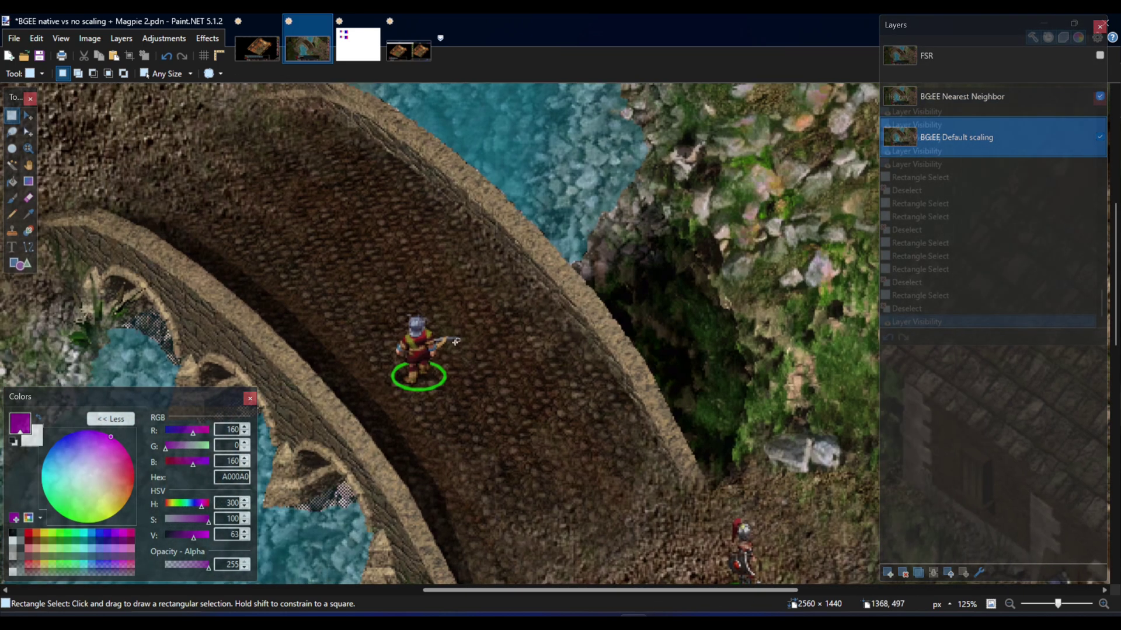
click(357, 44)
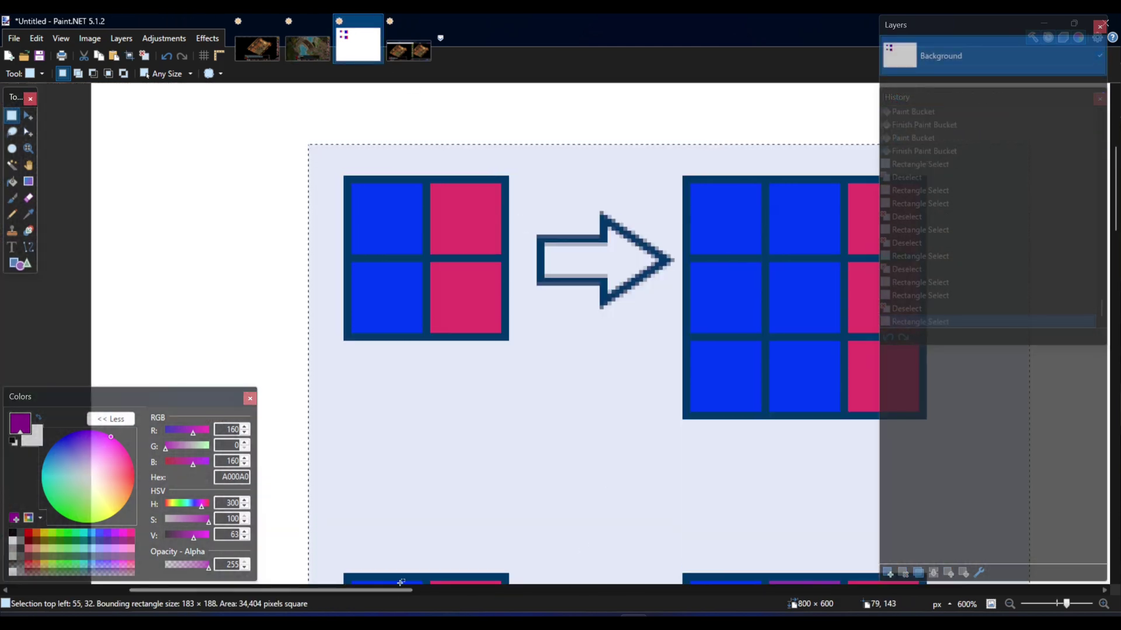
drag(386, 589, 423, 601)
click(503, 344)
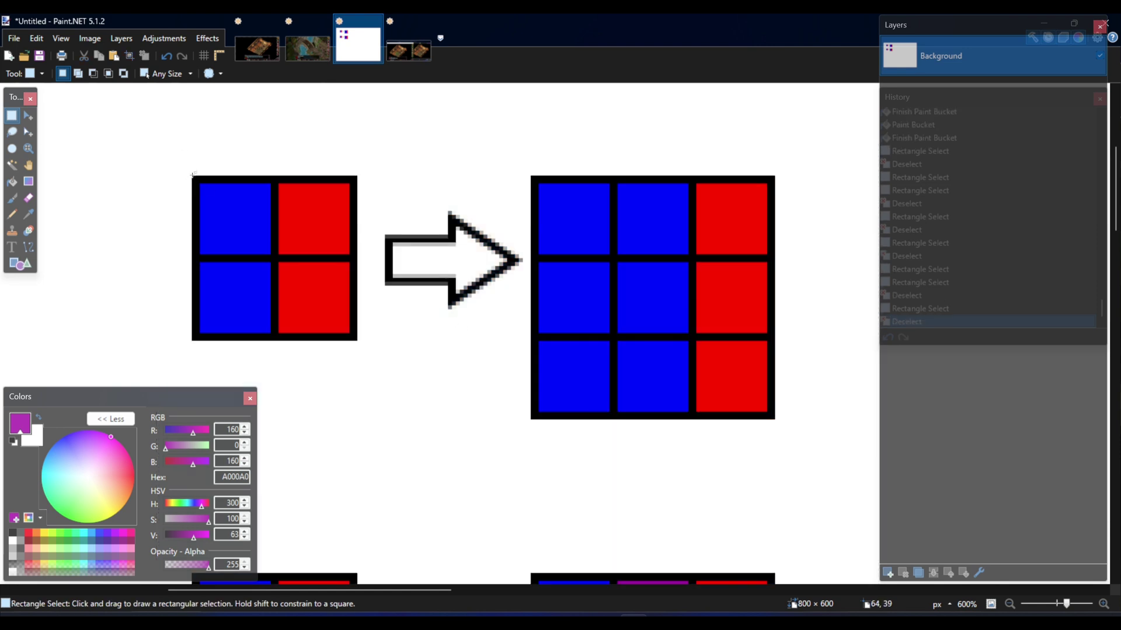
drag(193, 174, 357, 343)
click(196, 211)
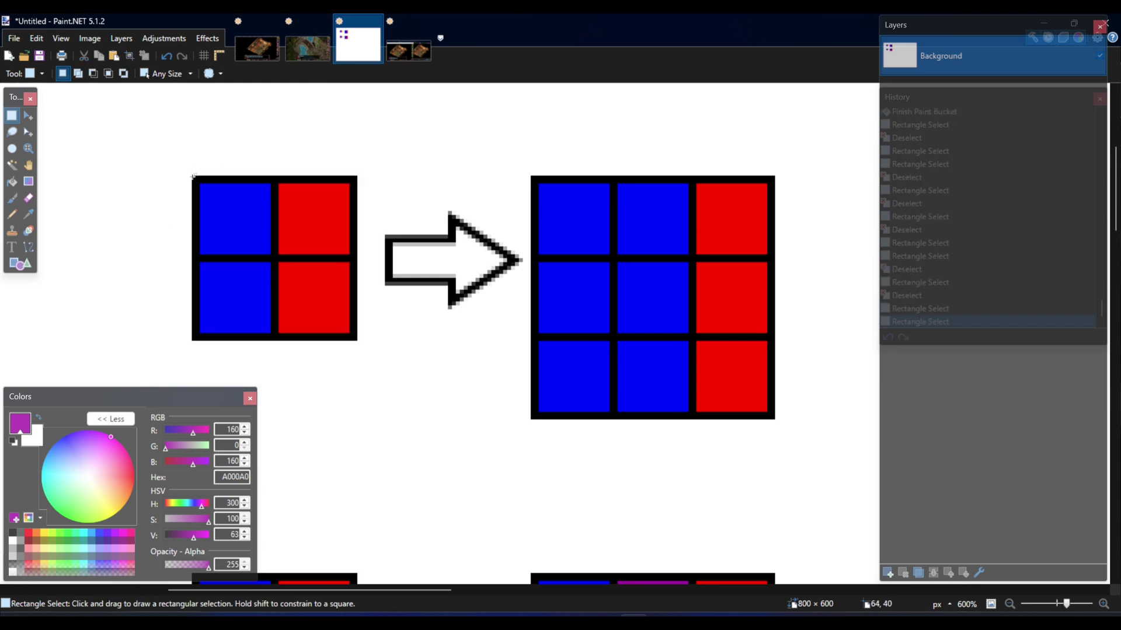
drag(193, 176, 405, 369)
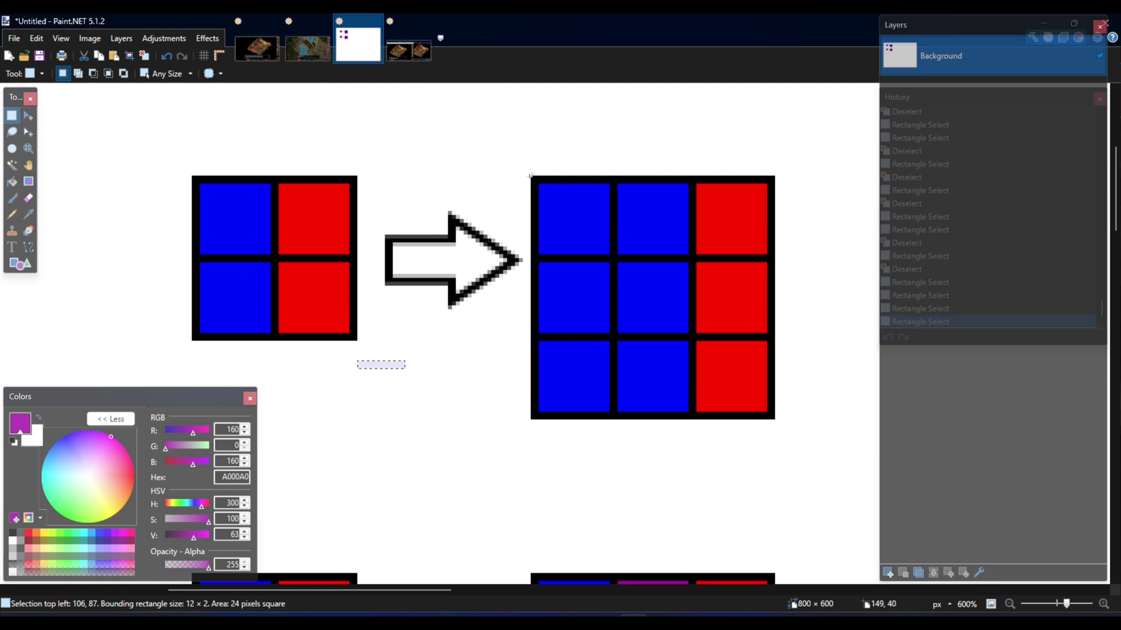
drag(531, 175, 763, 418)
click(469, 351)
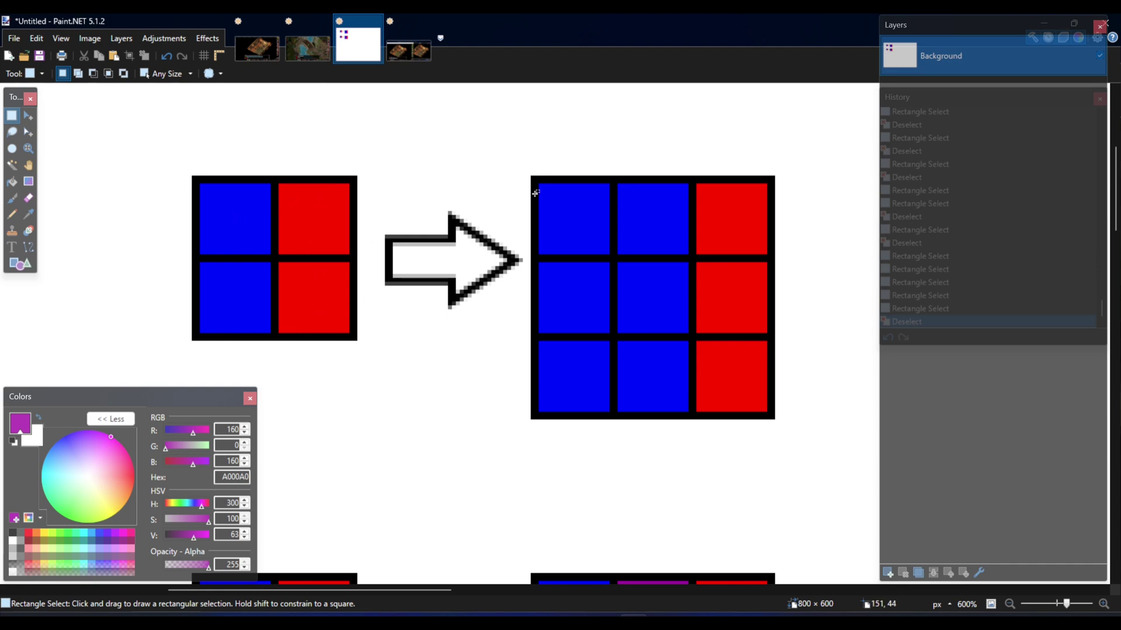
drag(541, 183, 613, 416)
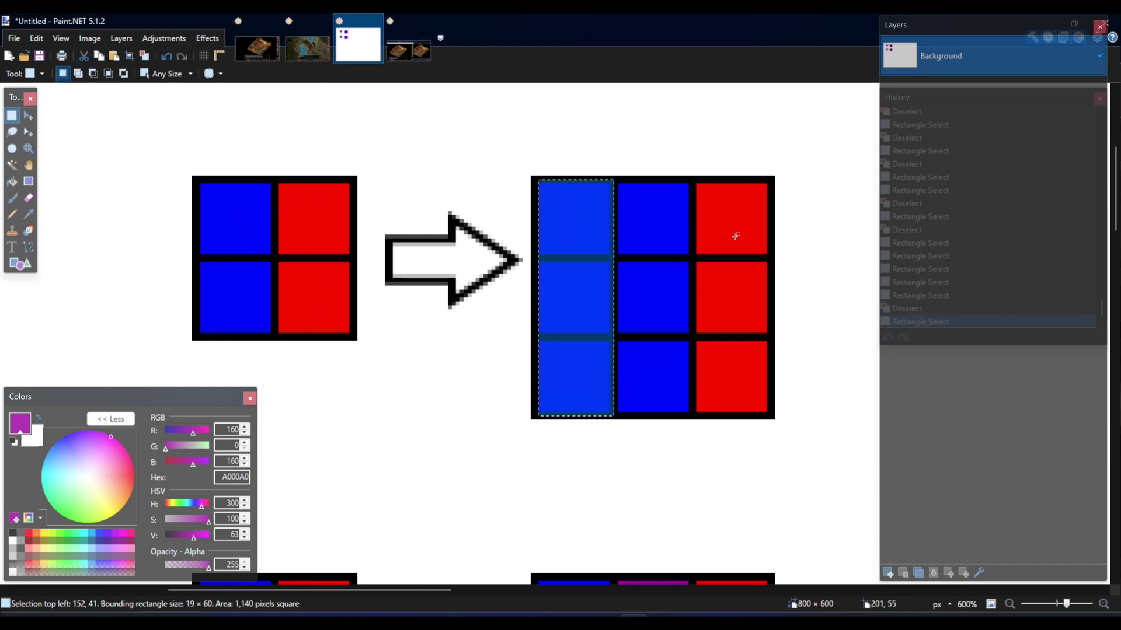
drag(696, 181, 776, 420)
drag(612, 178, 693, 424)
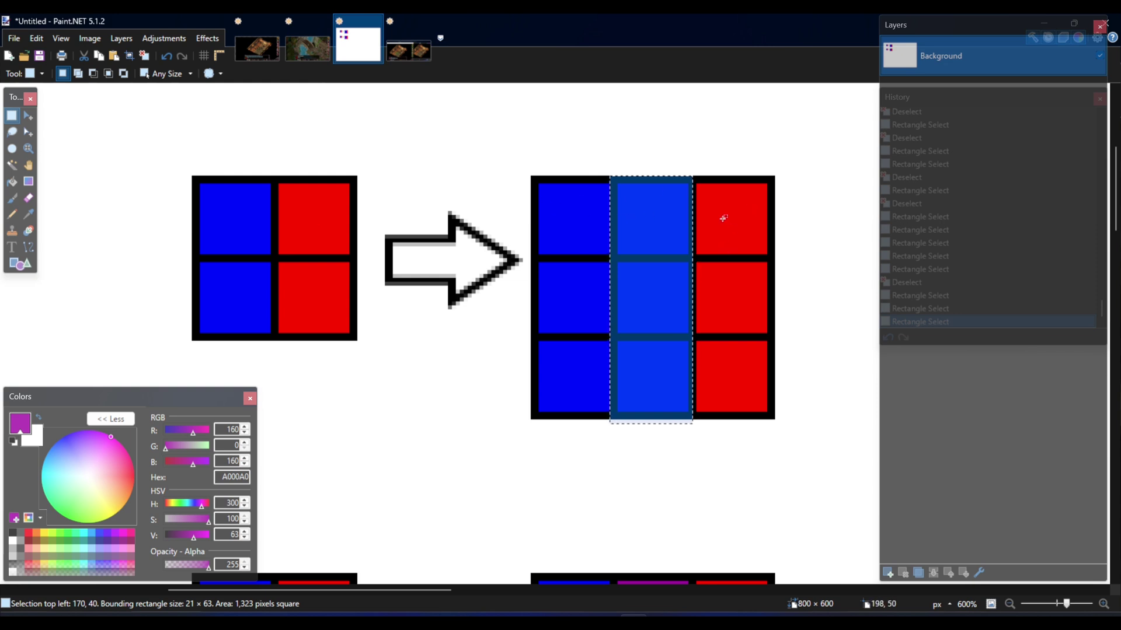
key(ctrl+d)
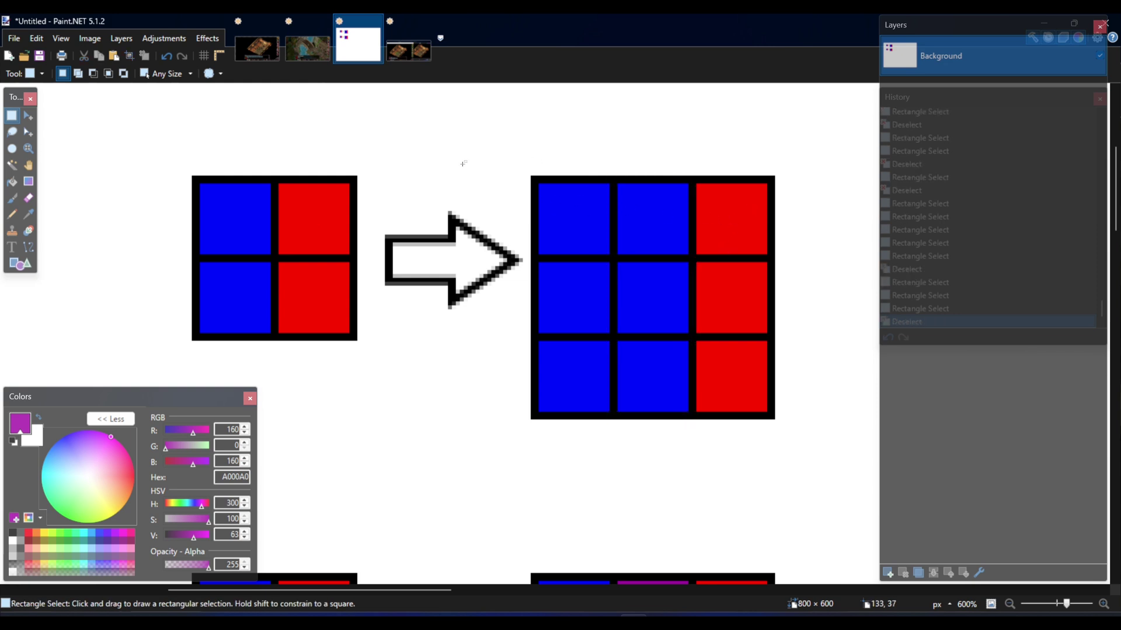
drag(176, 164, 403, 390)
mouse_move(523, 168)
mouse_down()
mouse_move(800, 462)
mouse_move(789, 430)
mouse_up()
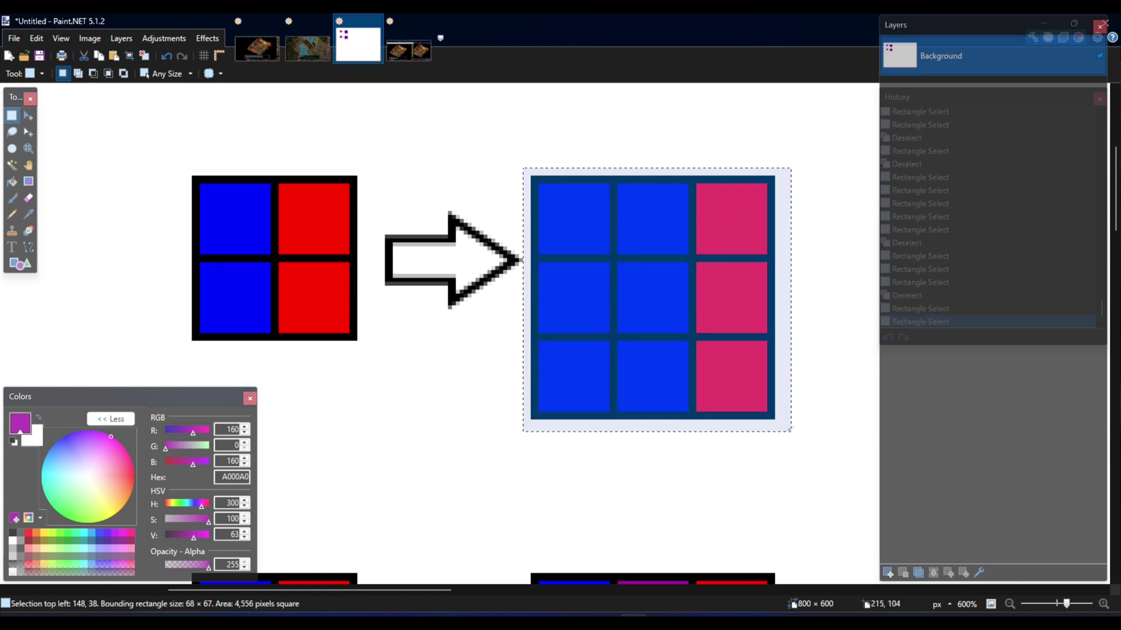
click(650, 184)
drag(652, 185, 771, 416)
click(648, 221)
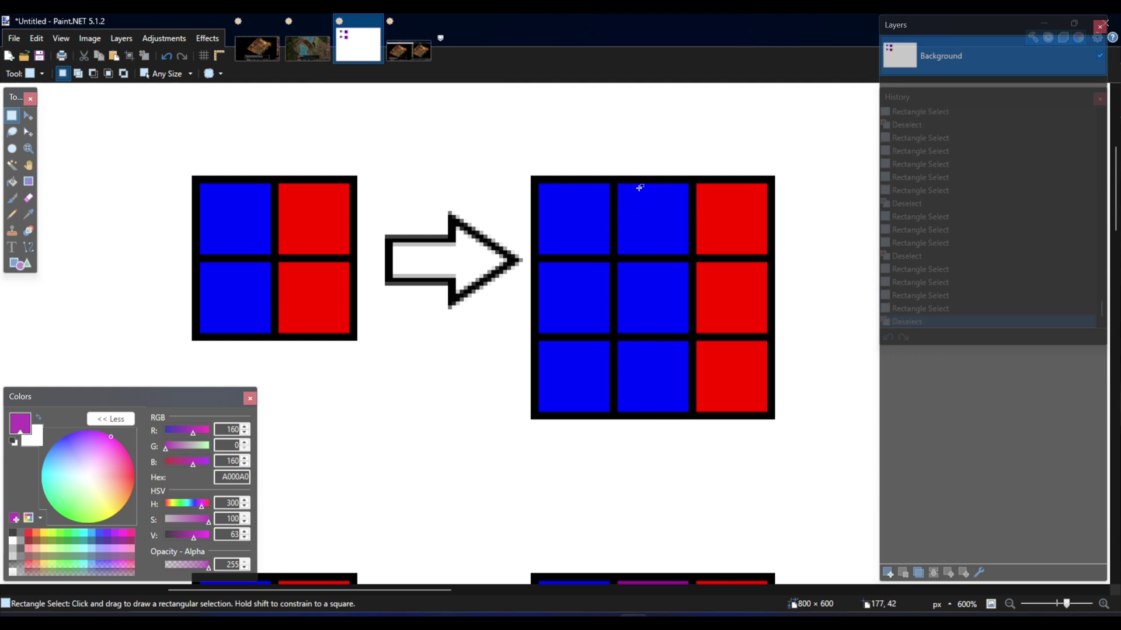
drag(532, 178, 775, 419)
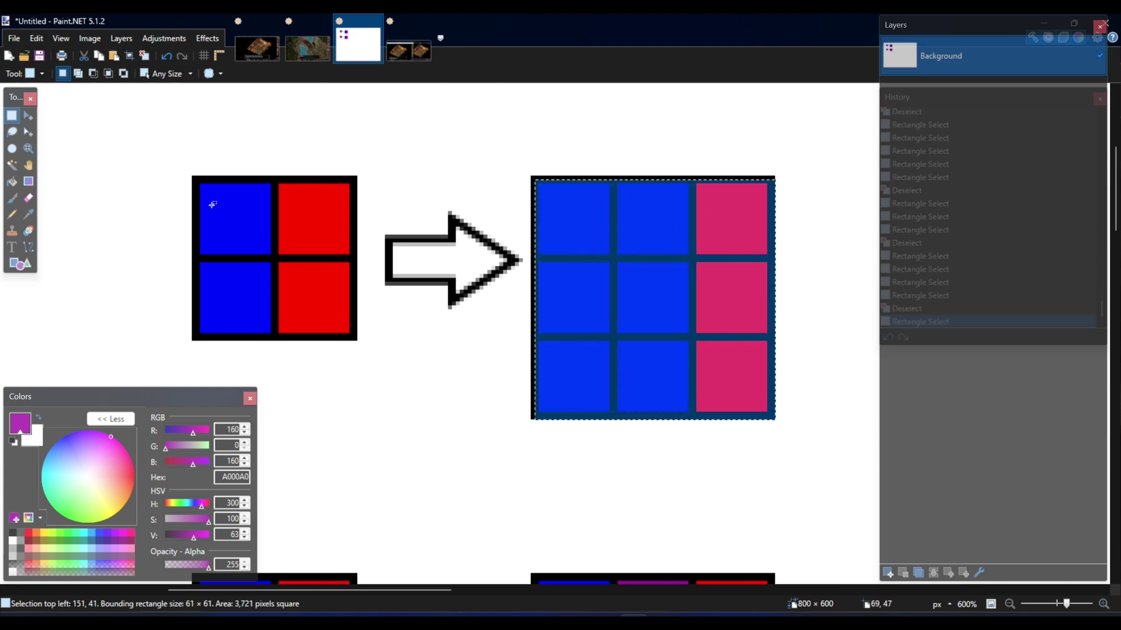
click(679, 225)
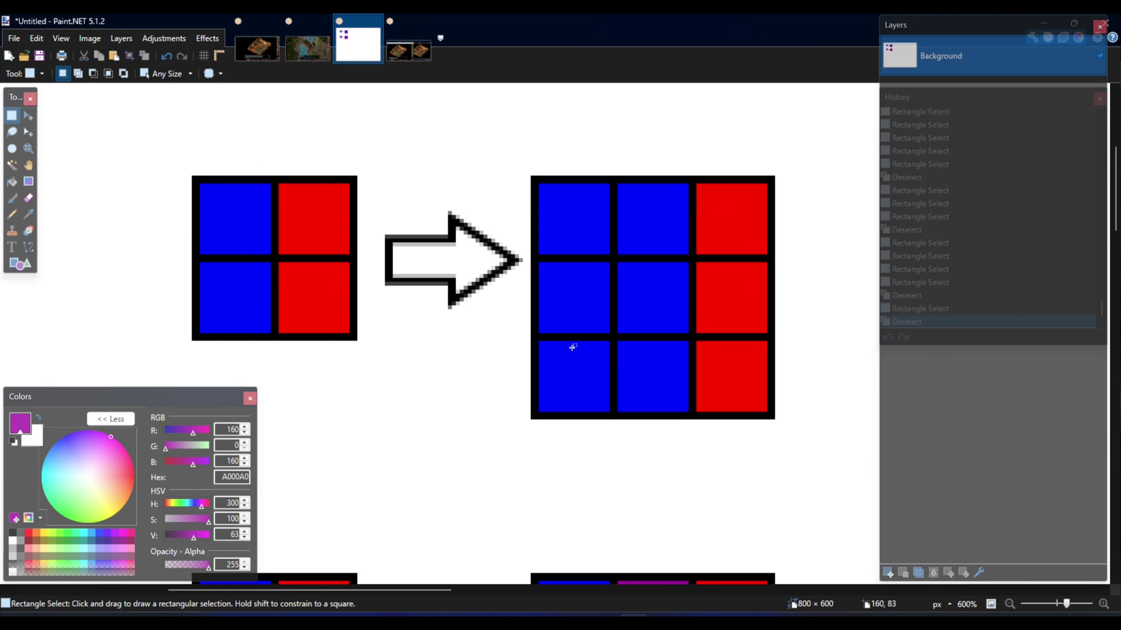
- Scroll to the purple-column example and select the left 2×2 grid, then the purple middle column
scroll(589, 260, down, 5)
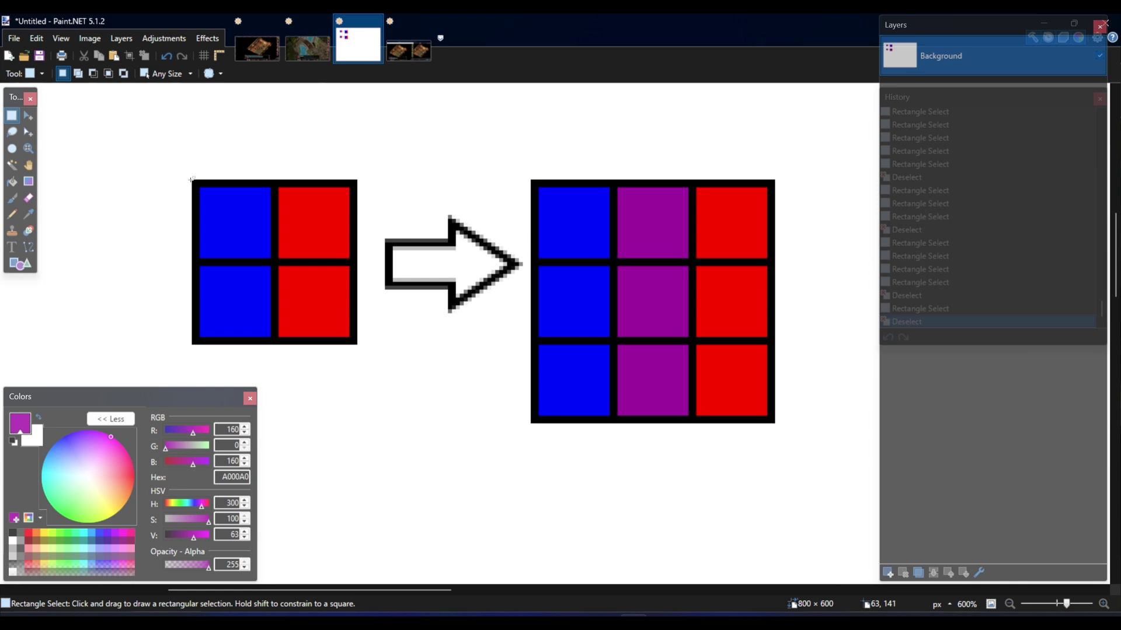
drag(191, 180, 216, 202)
click(226, 138)
drag(193, 180, 360, 347)
click(165, 212)
drag(617, 181, 690, 425)
- In the Magpie 2 image, hide the BGEE Nearest Neighbor layer
click(302, 54)
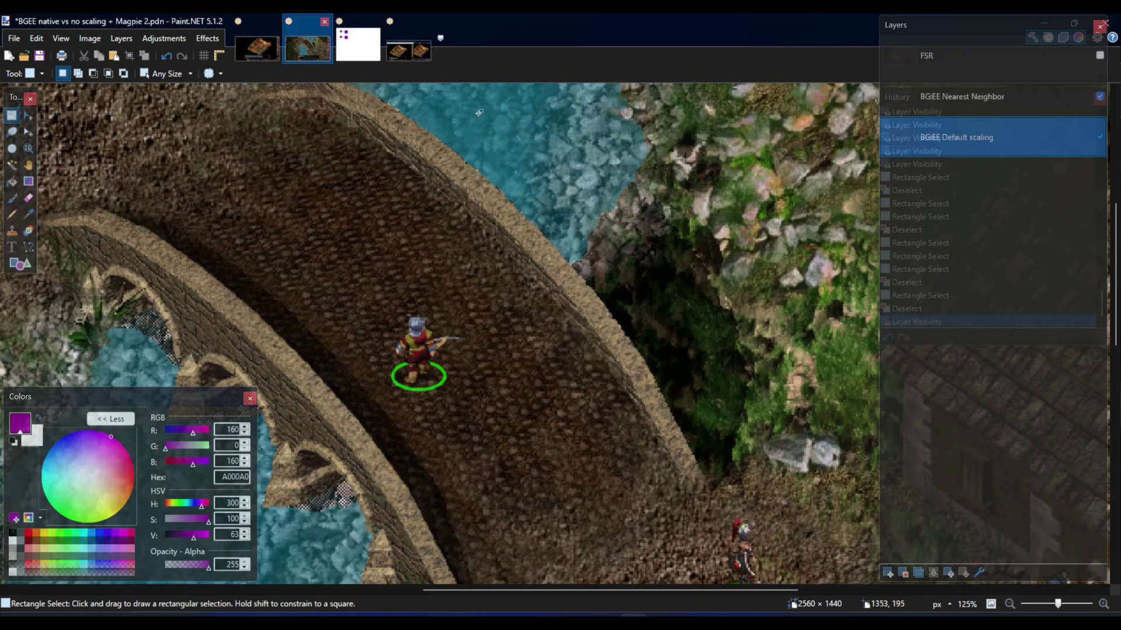
click(1101, 96)
scroll(567, 255, down, 10)
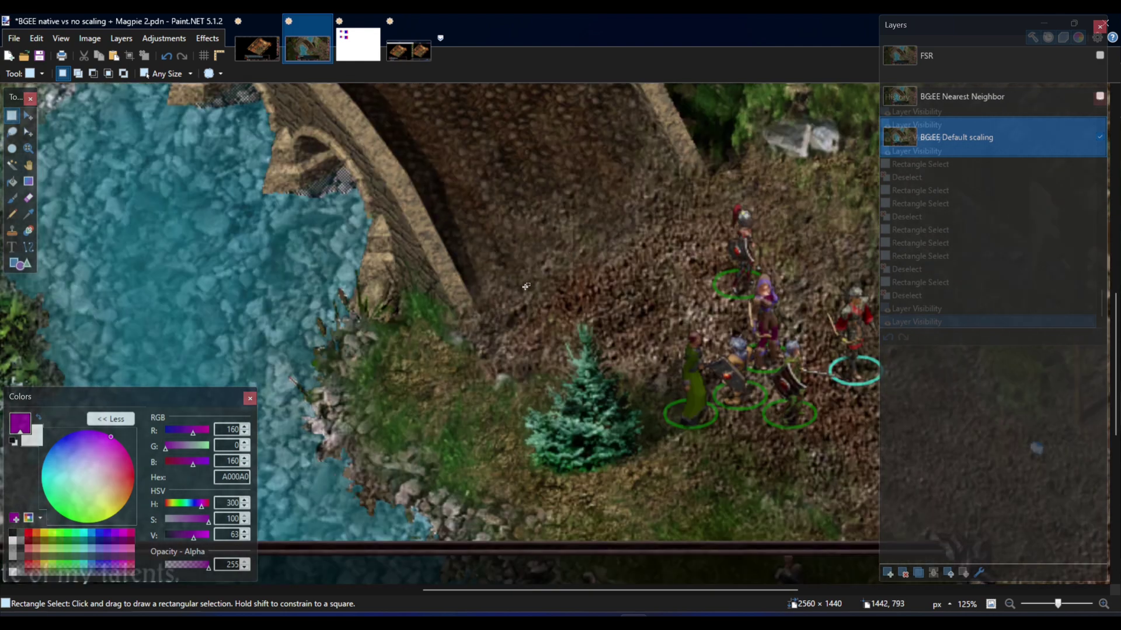
scroll(525, 286, up, 10)
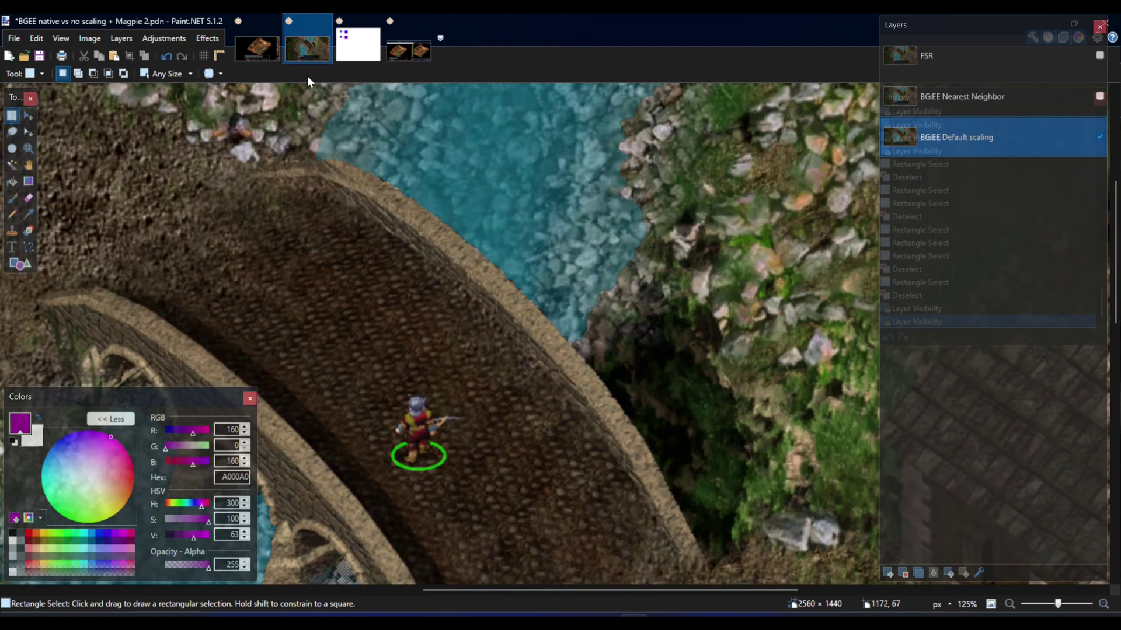
- In 'BGEE native vs no scaling + Magpie', show the FSR layer, toggling it to compare
click(257, 50)
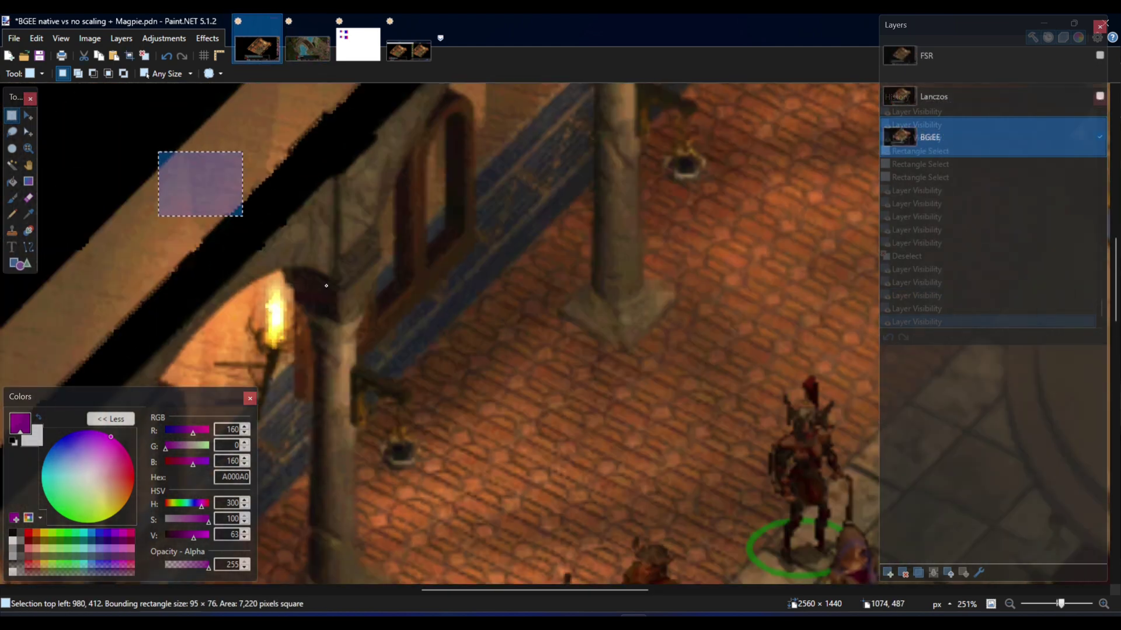
drag(407, 345, 455, 384)
scroll(455, 374, down, 5)
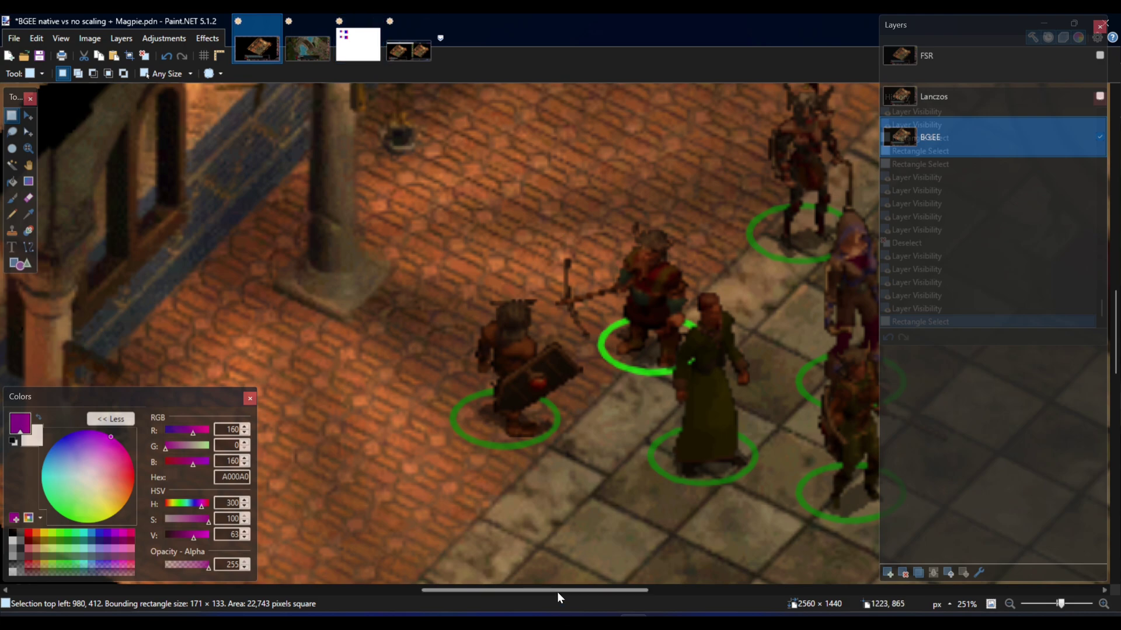
drag(560, 595, 700, 595)
scroll(800, 321, up, 5)
scroll(800, 321, down, 3)
scroll(799, 321, up, 2)
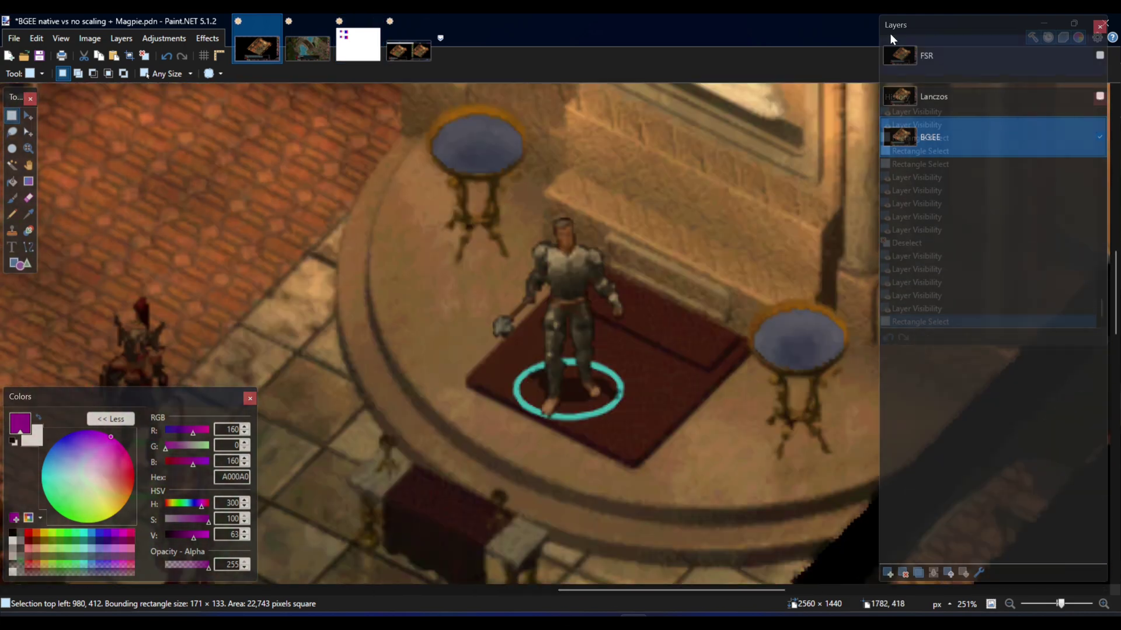
click(1100, 55)
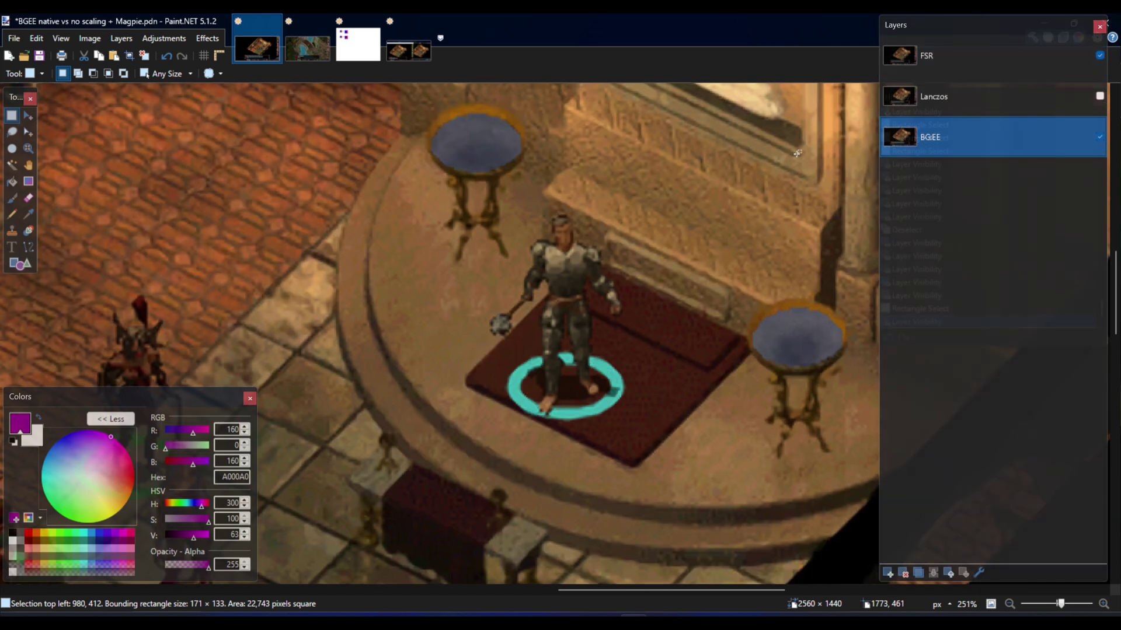
scroll(703, 362, down, 6)
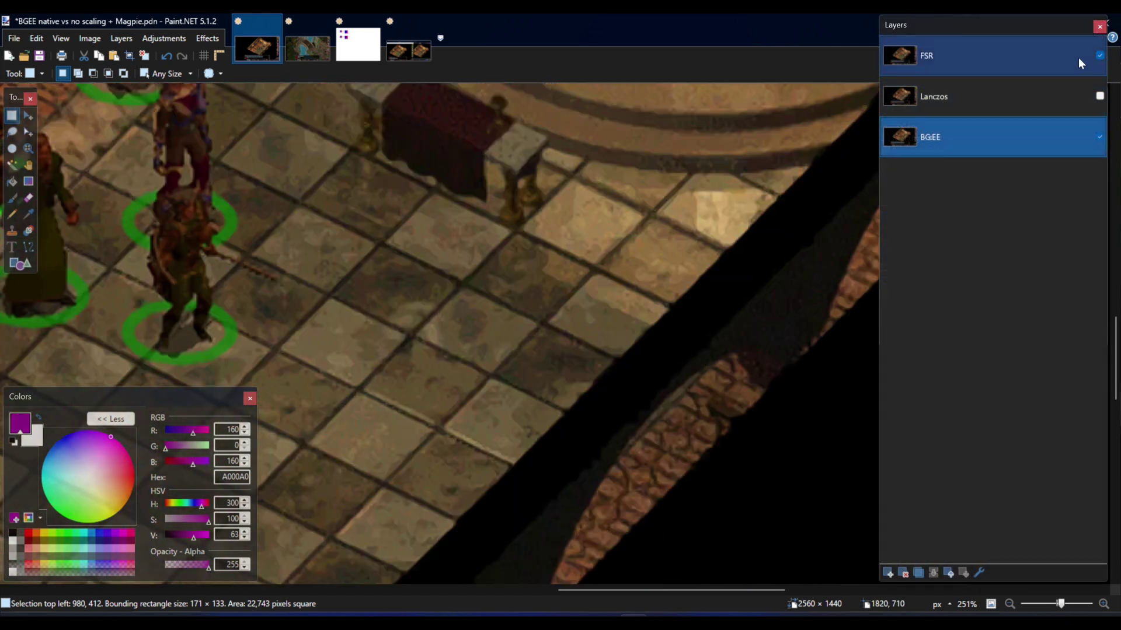
click(1099, 55)
click(1100, 55)
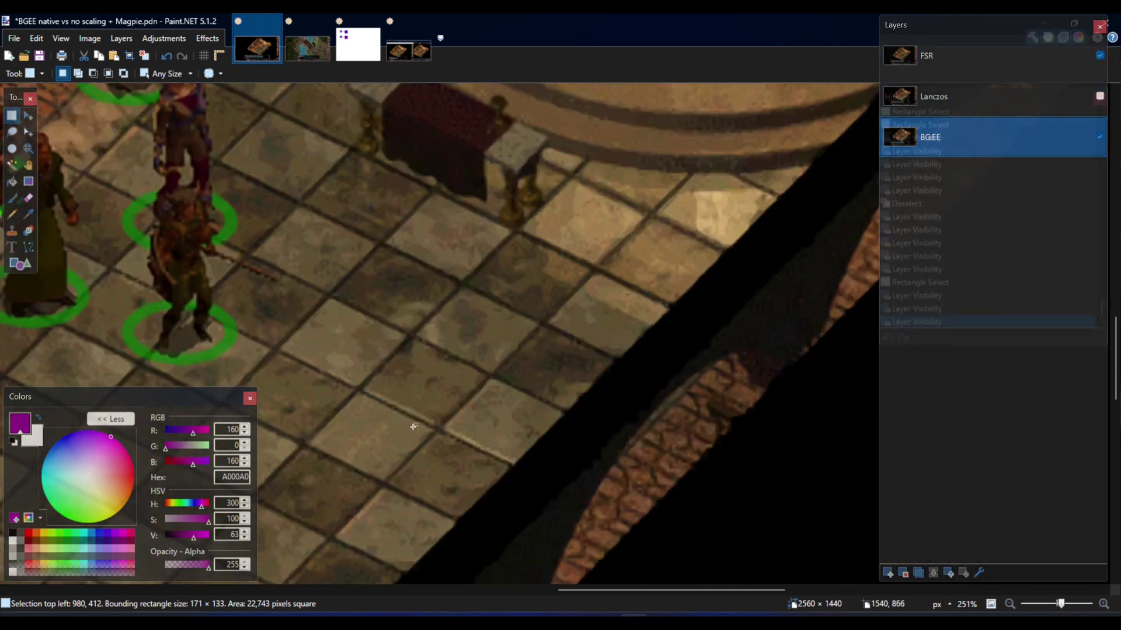
key(alt+Tab)
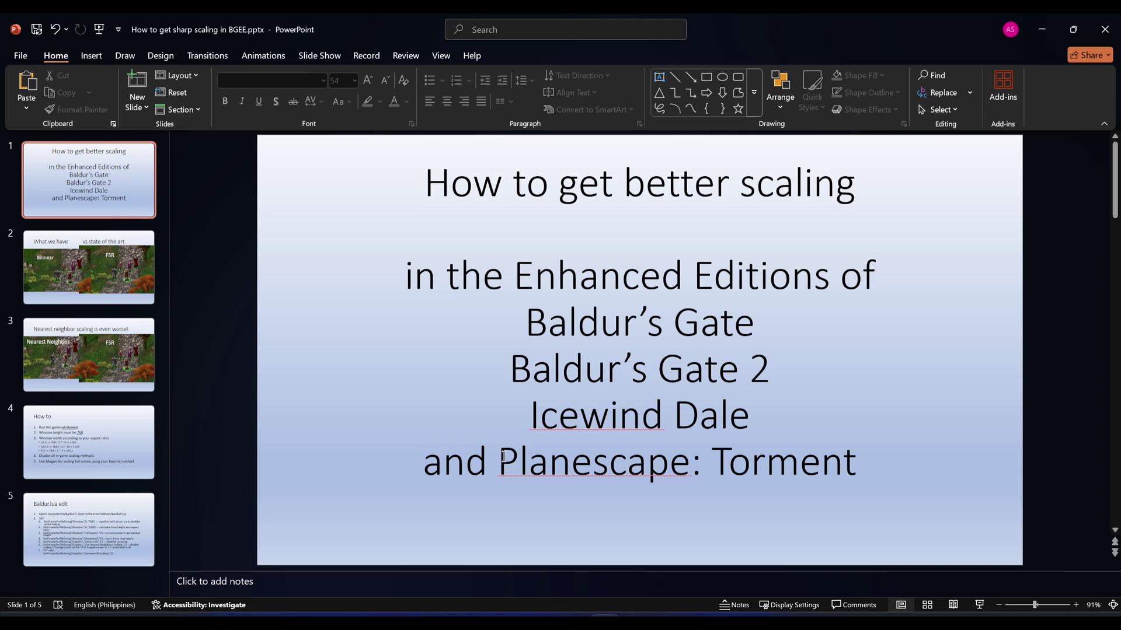
- Highlight 'Planescape: Torment' in the title, deselect it, and go to slide 2 (Bilinear vs FSR)
drag(499, 461, 832, 463)
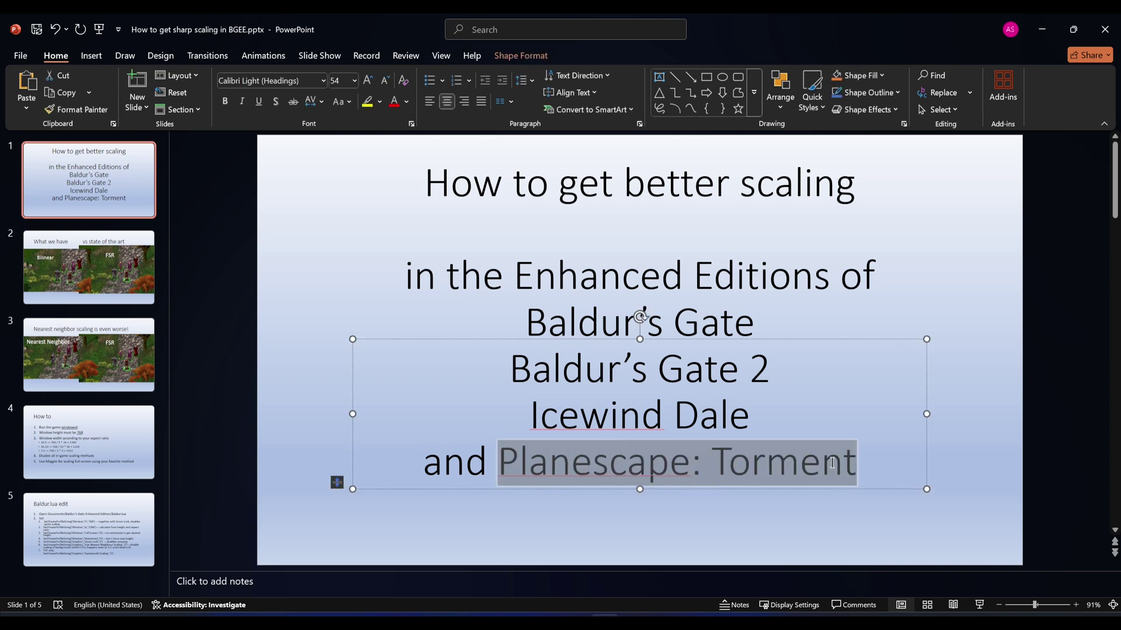
click(399, 279)
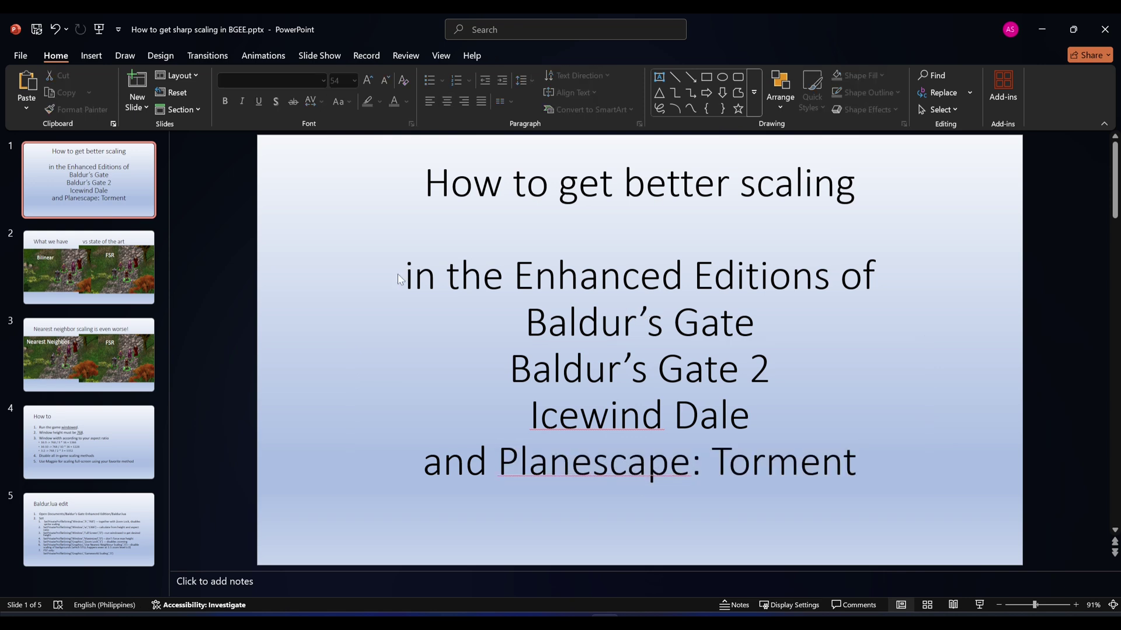
click(101, 264)
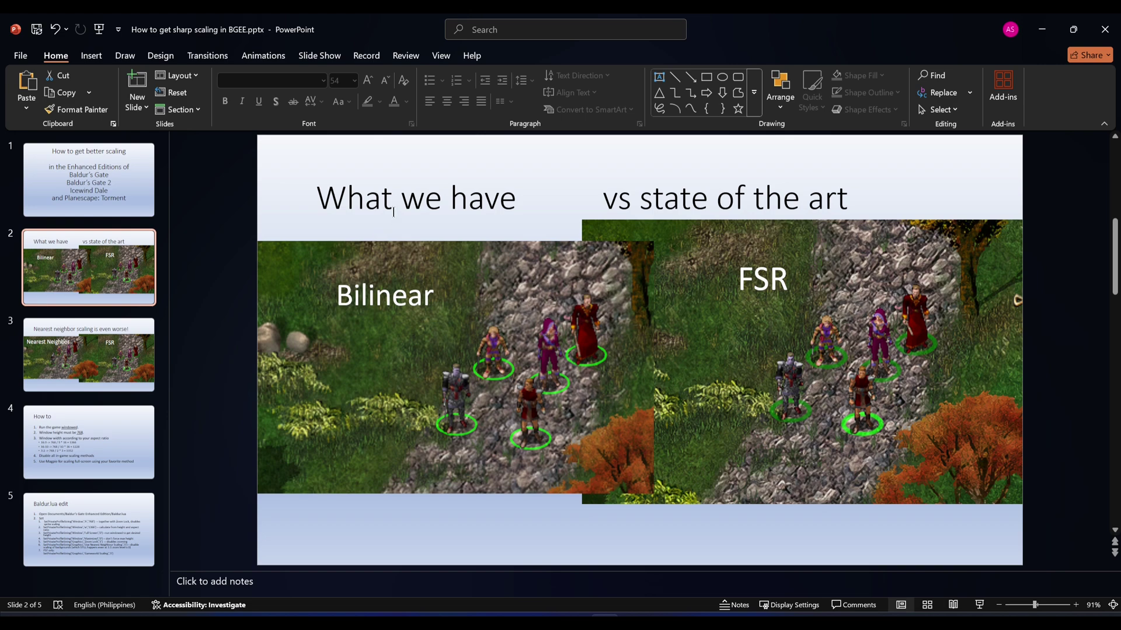
- Select the Bilinear and FSR screenshots, then move through slide 3 to slide 4 'How to'
click(454, 382)
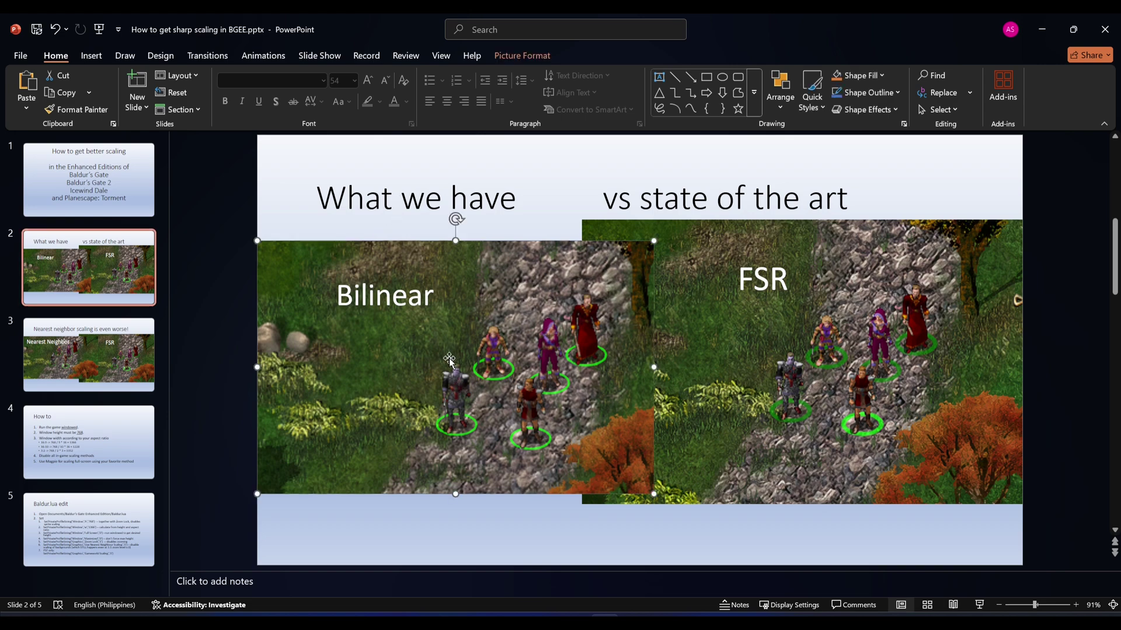
click(824, 328)
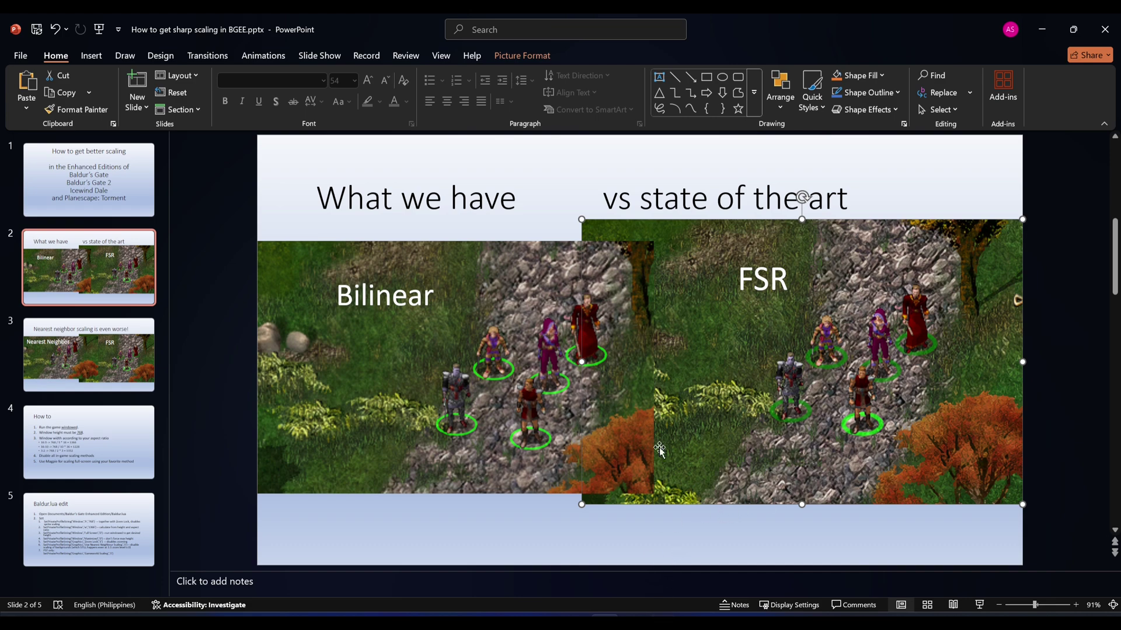
click(82, 366)
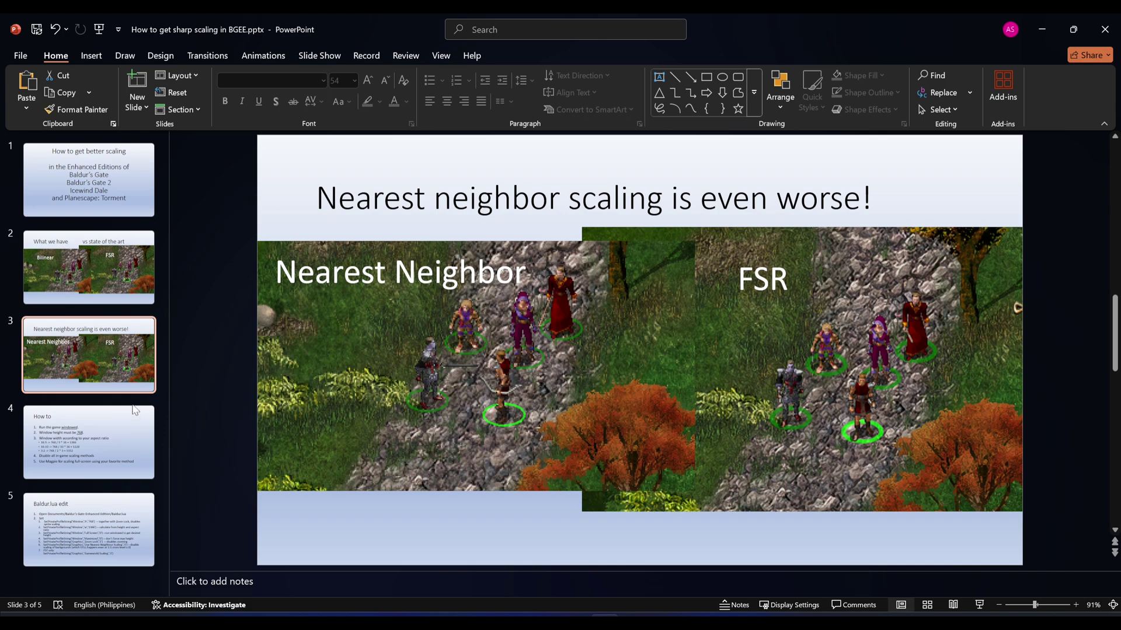
click(75, 432)
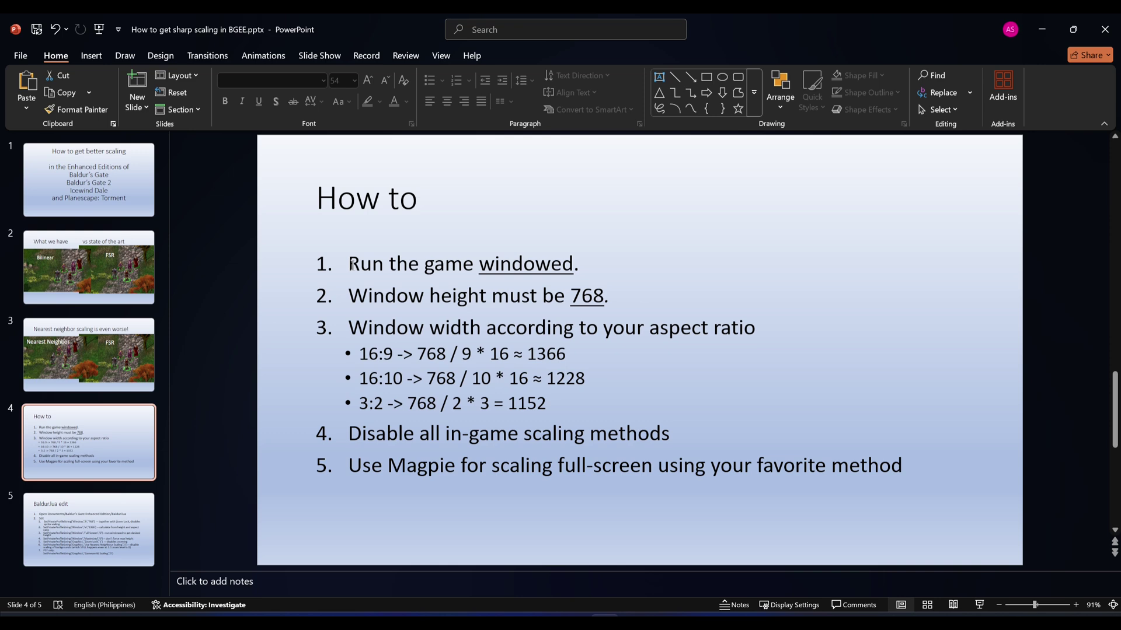
- On slide 4, highlight the 768 height value, the word width and the 16:9 aspect ratio
double_click(576, 295)
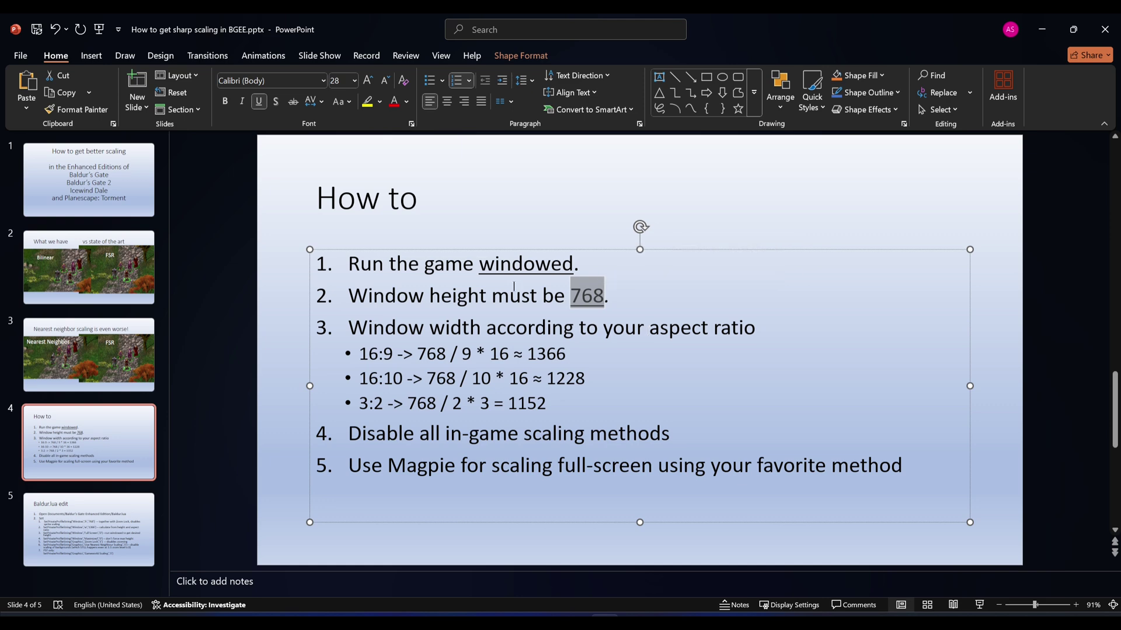
click(486, 299)
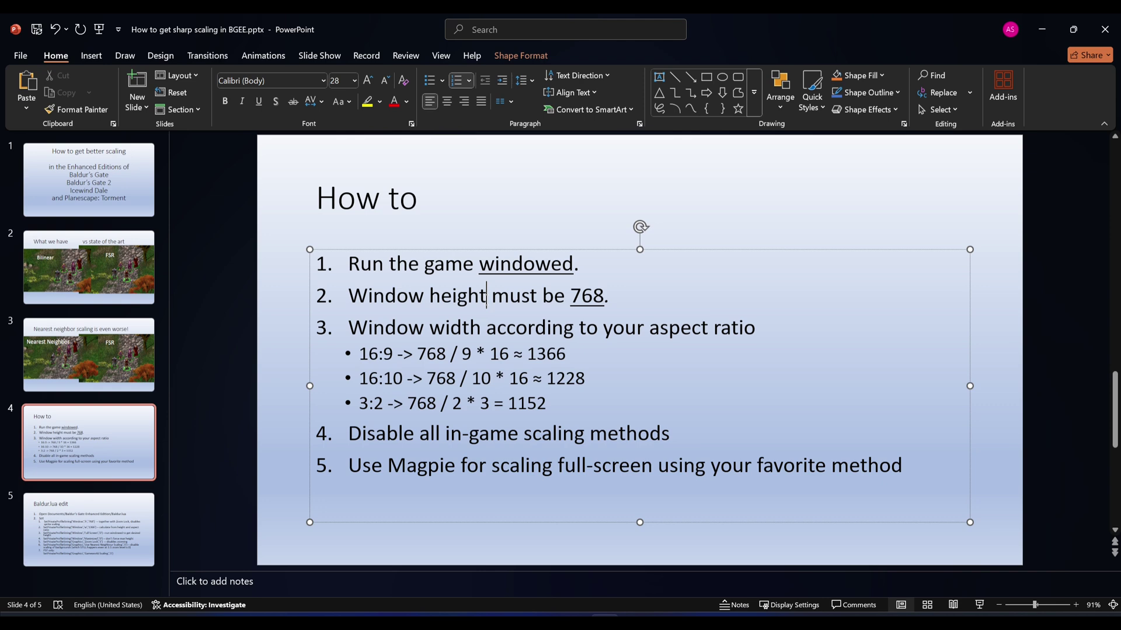
drag(429, 330, 483, 328)
click(650, 331)
drag(359, 353, 393, 356)
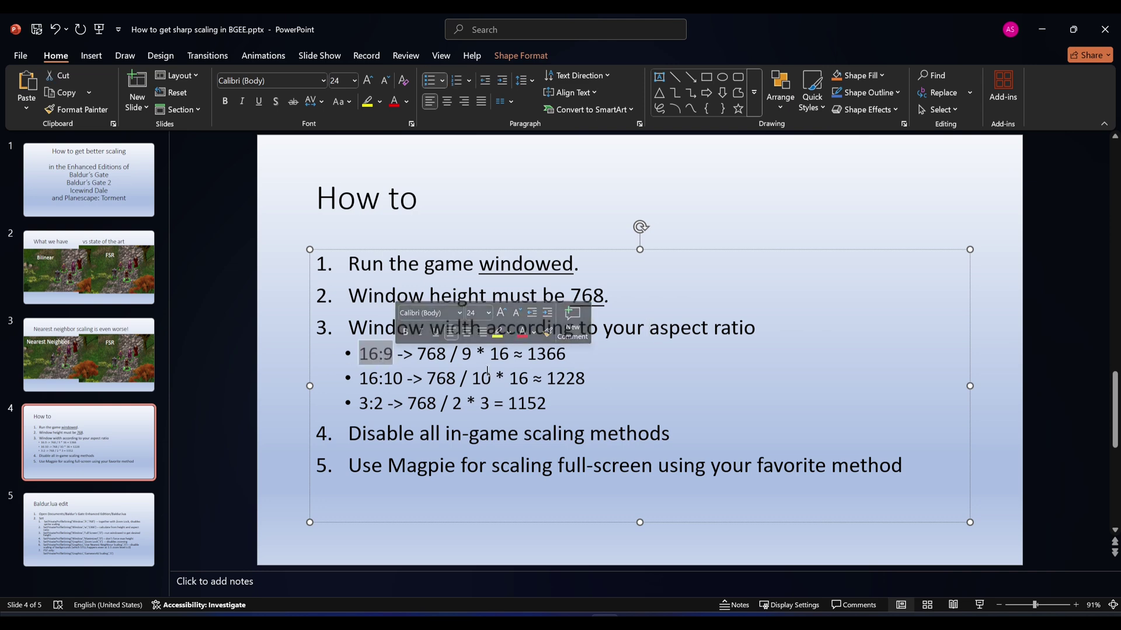
click(412, 355)
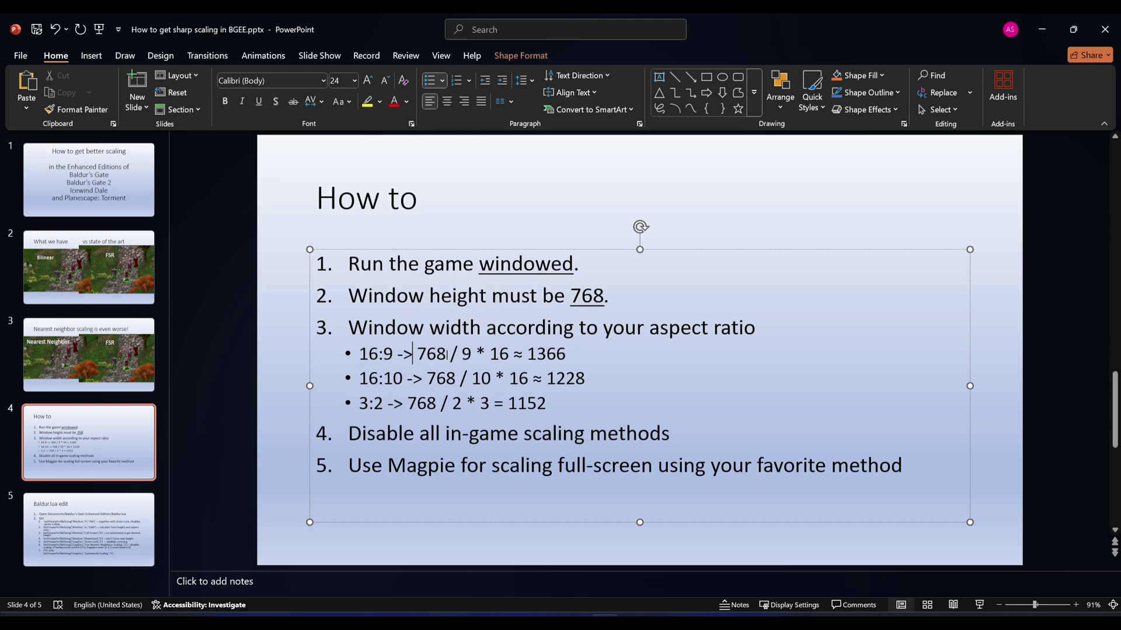
- Highlight the 1228 and 1152 widths, the scaling step, Magpie and steps 1–4, then go to slide 5
double_click(563, 378)
double_click(526, 403)
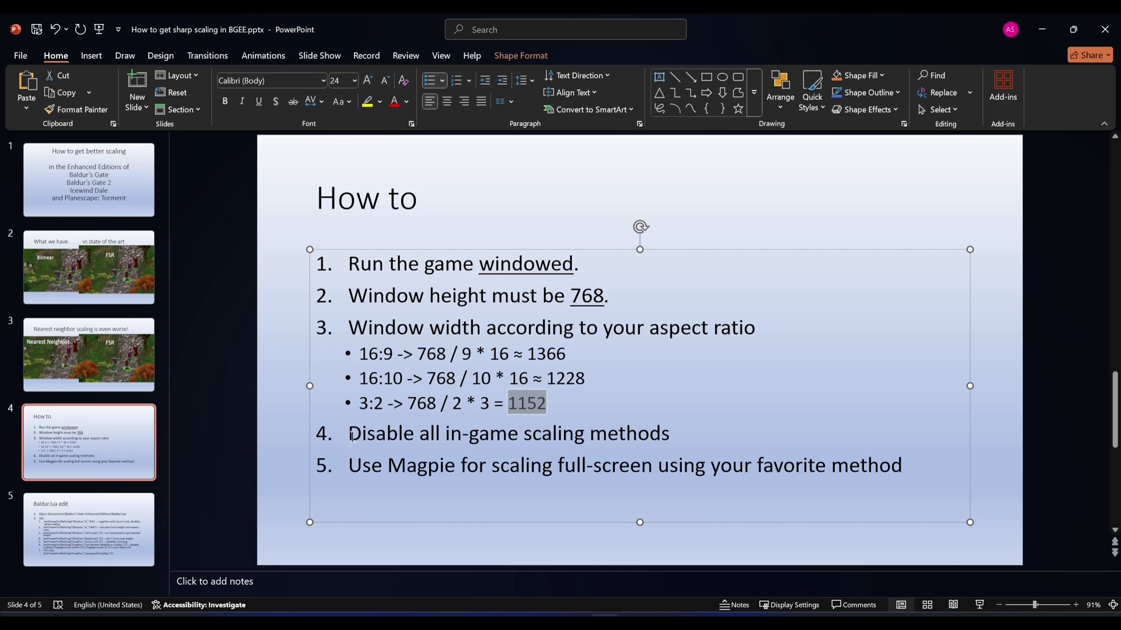
drag(349, 434, 697, 437)
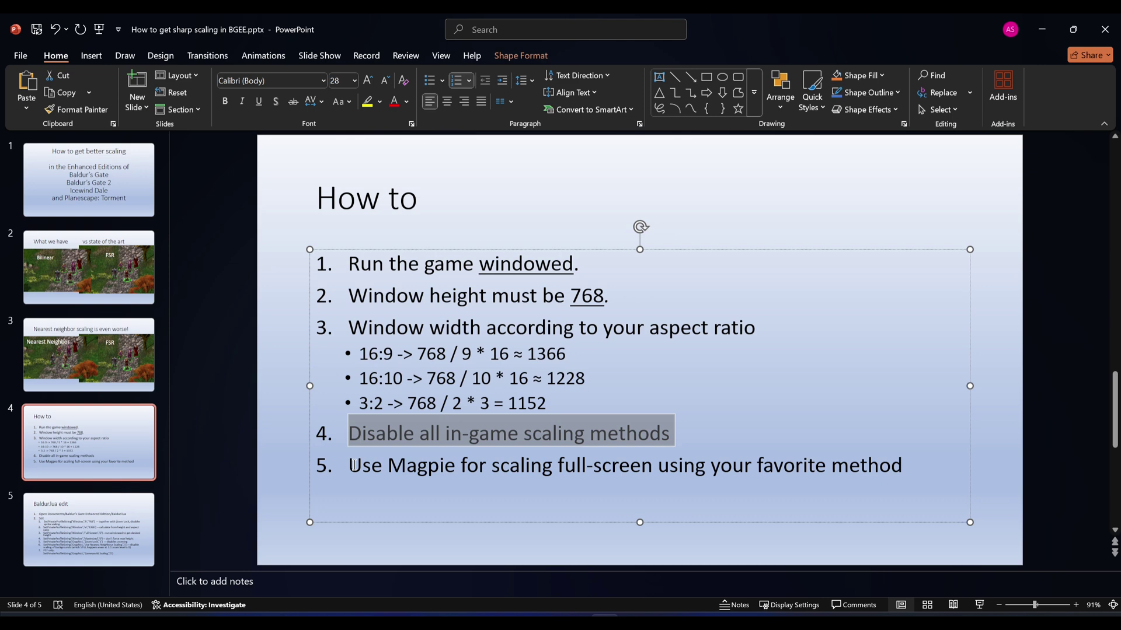
double_click(412, 466)
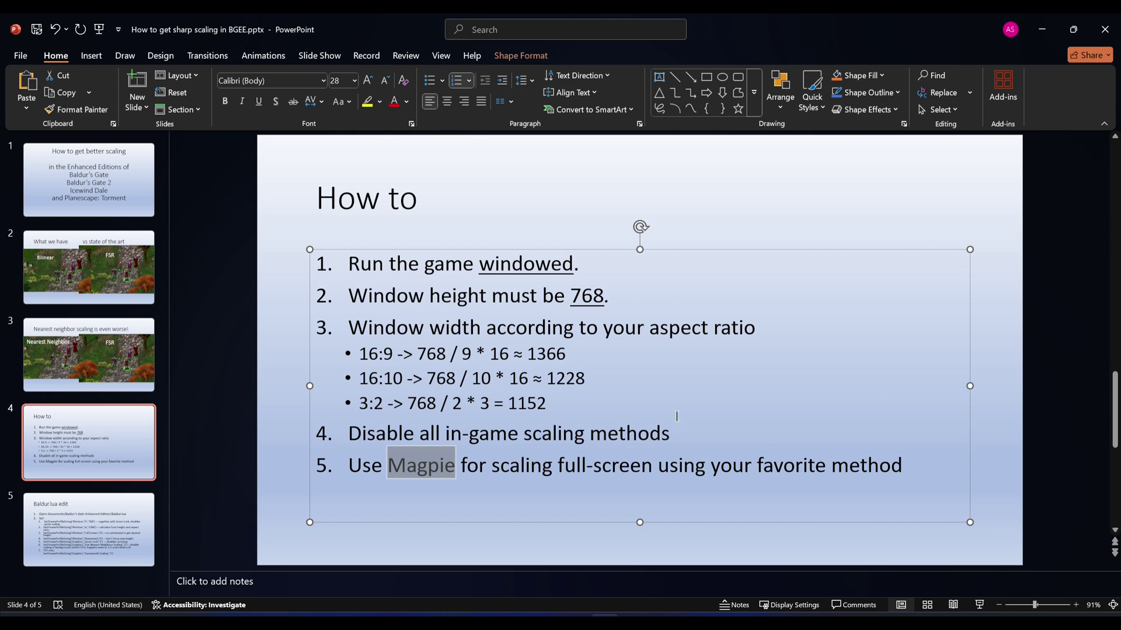
click(629, 435)
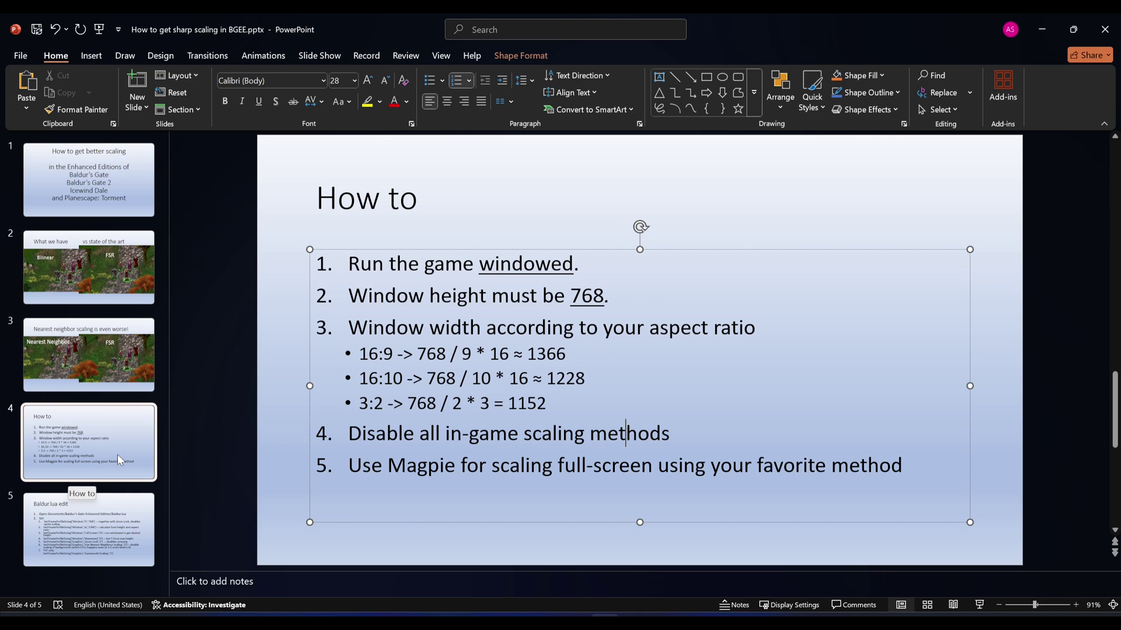
drag(344, 264, 687, 434)
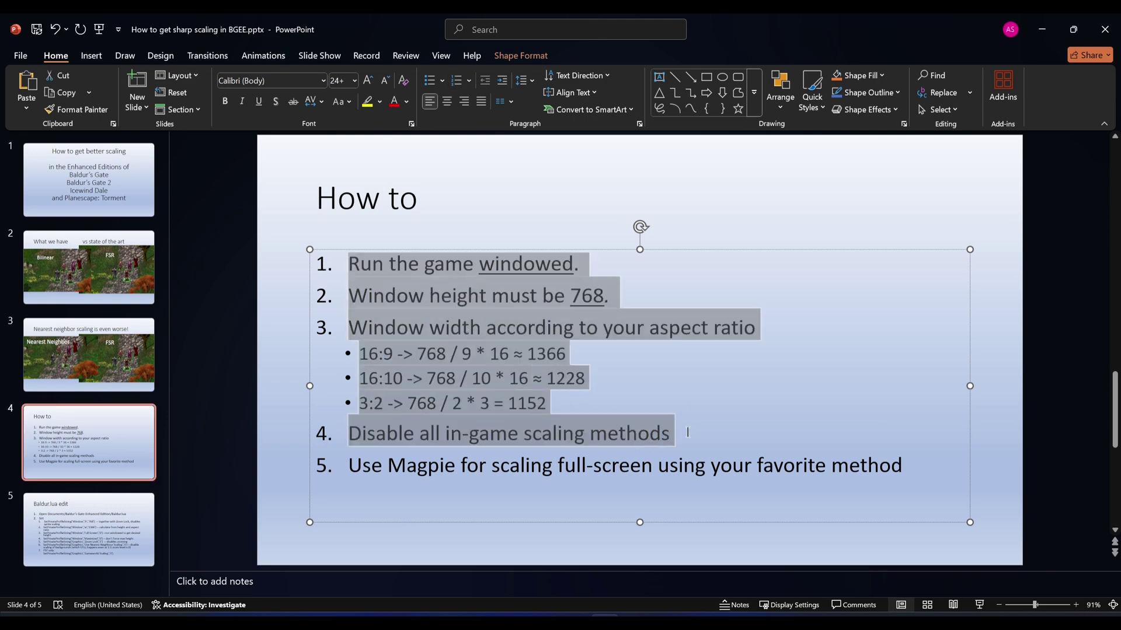
click(89, 531)
drag(320, 198, 444, 204)
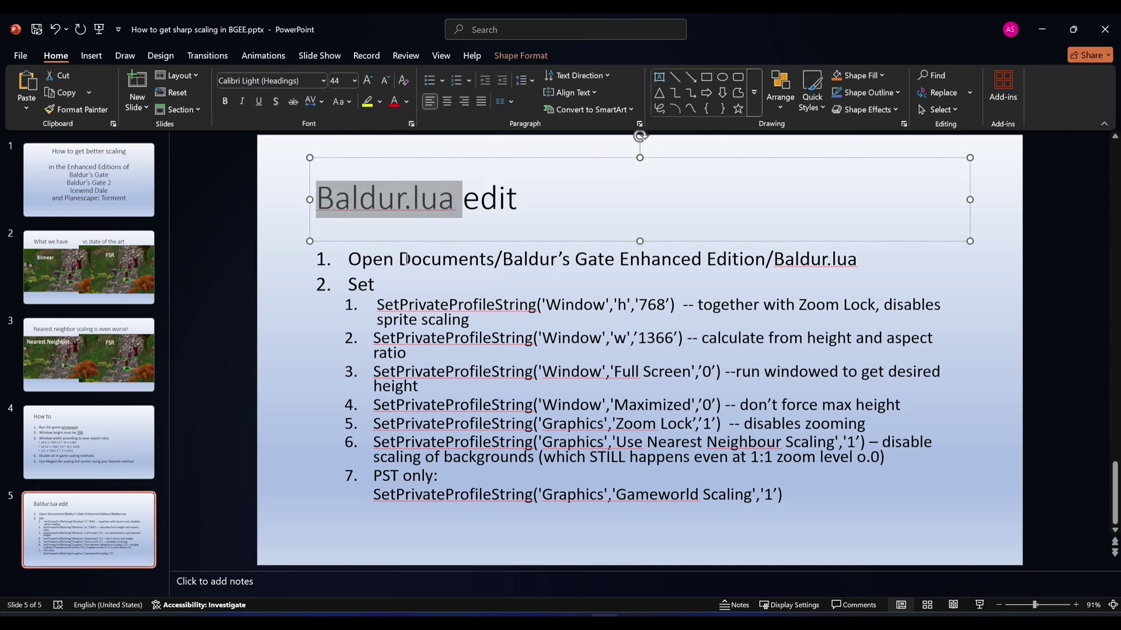
drag(398, 259, 771, 269)
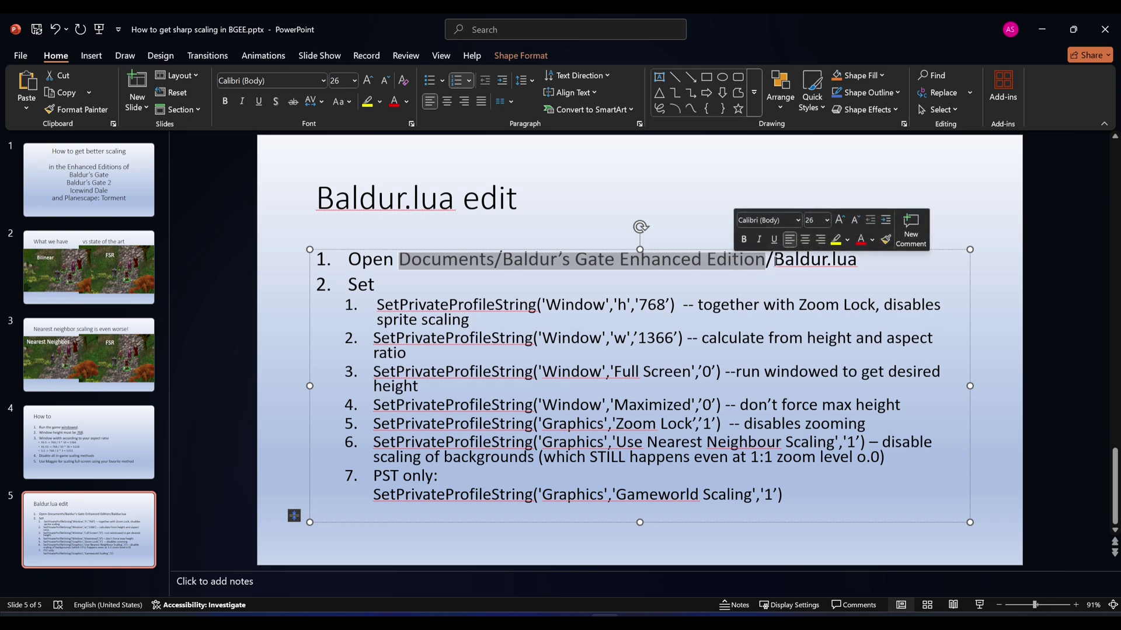
click(772, 265)
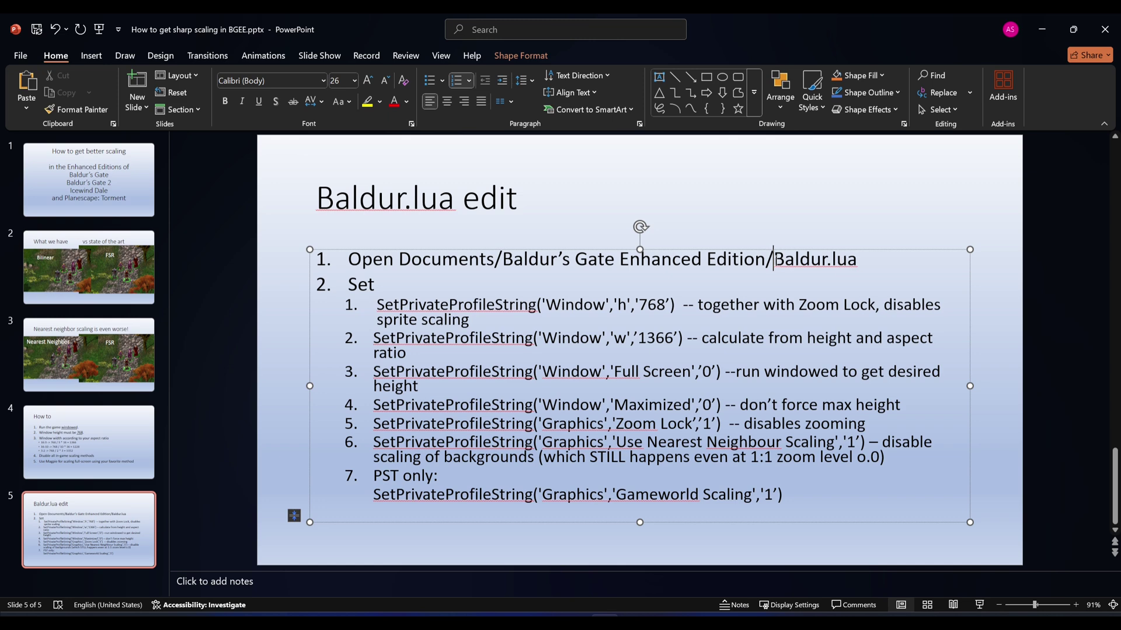
drag(407, 261, 614, 260)
click(562, 261)
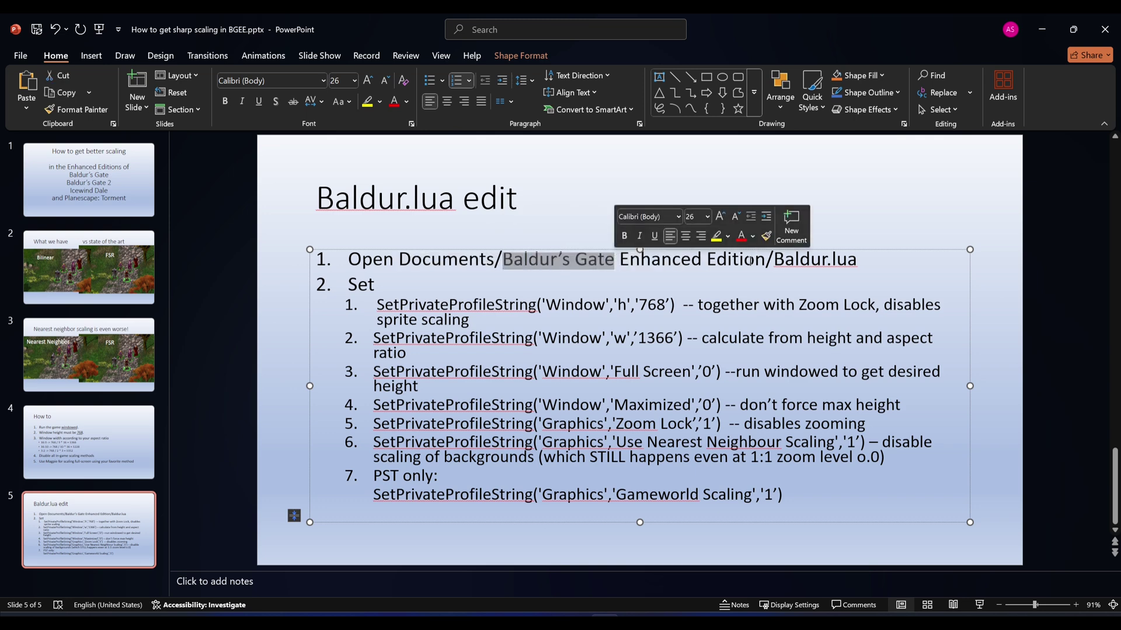
click(754, 259)
drag(382, 306, 807, 506)
click(808, 496)
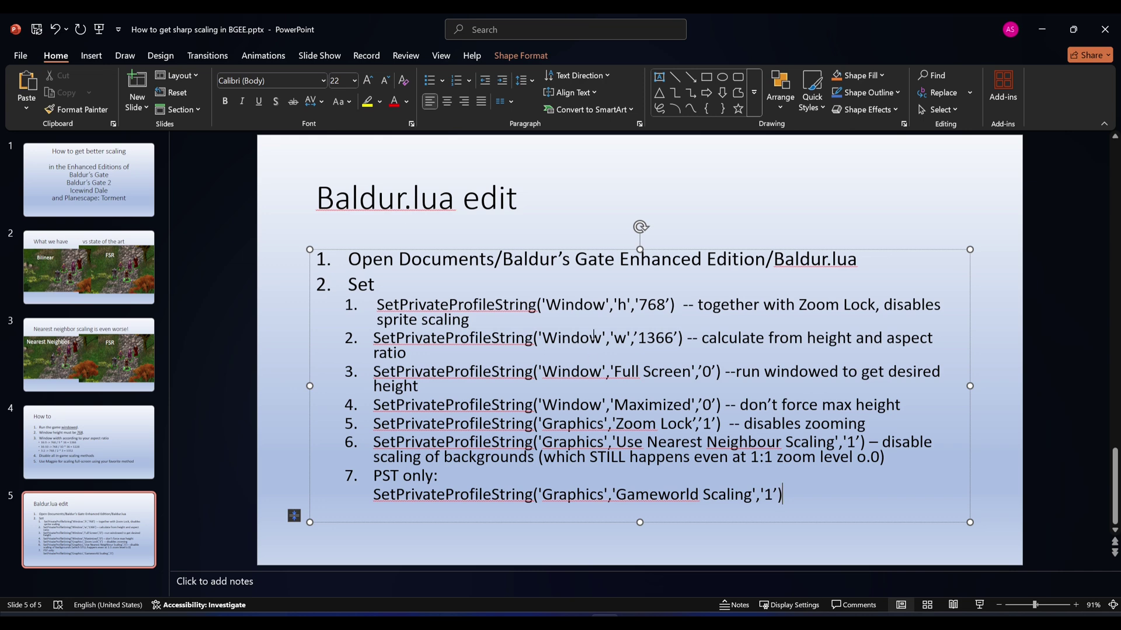
double_click(644, 304)
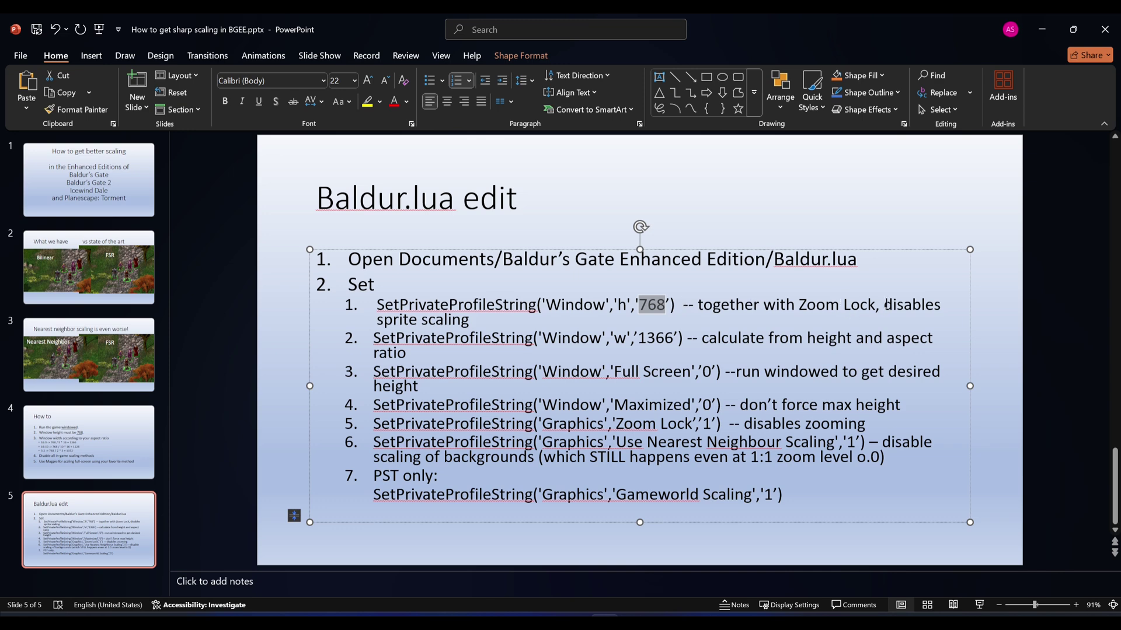
double_click(645, 338)
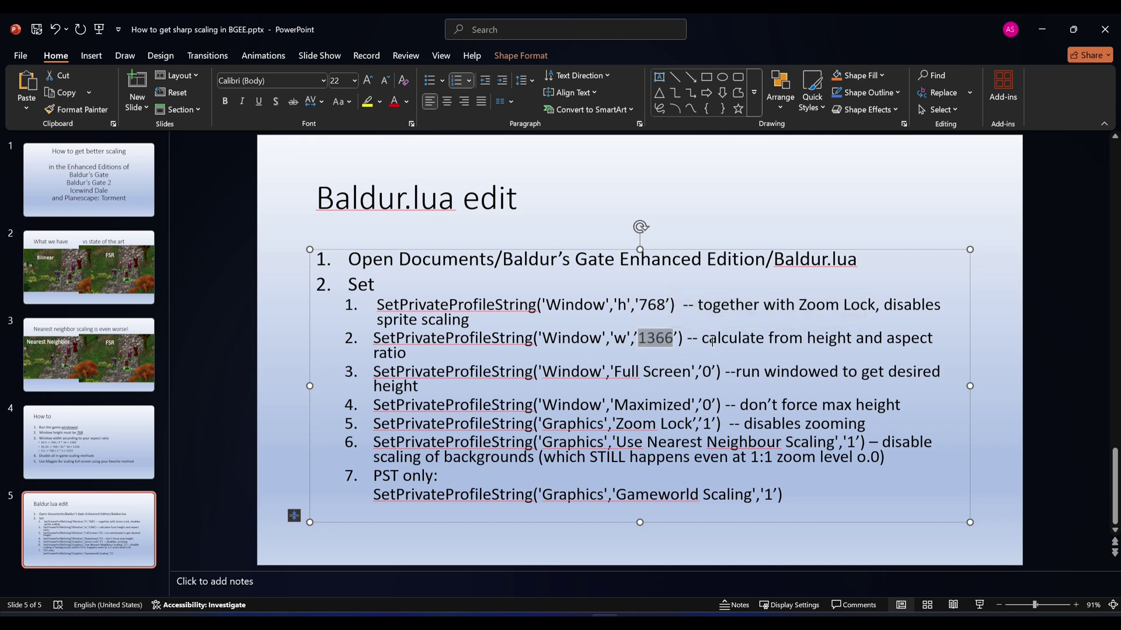
double_click(706, 372)
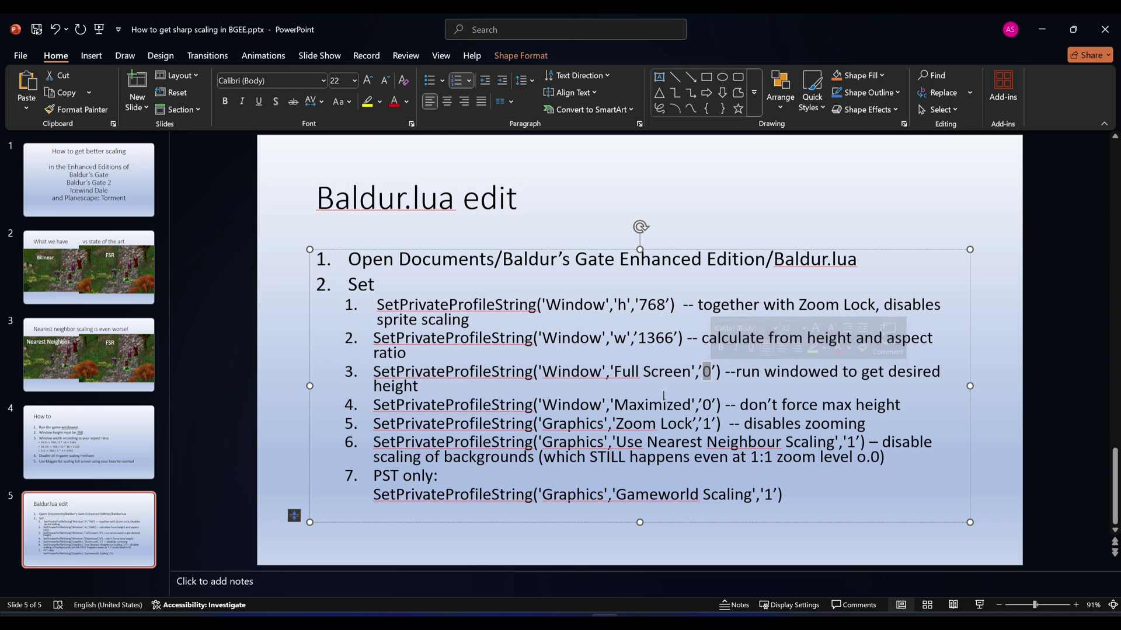
double_click(706, 404)
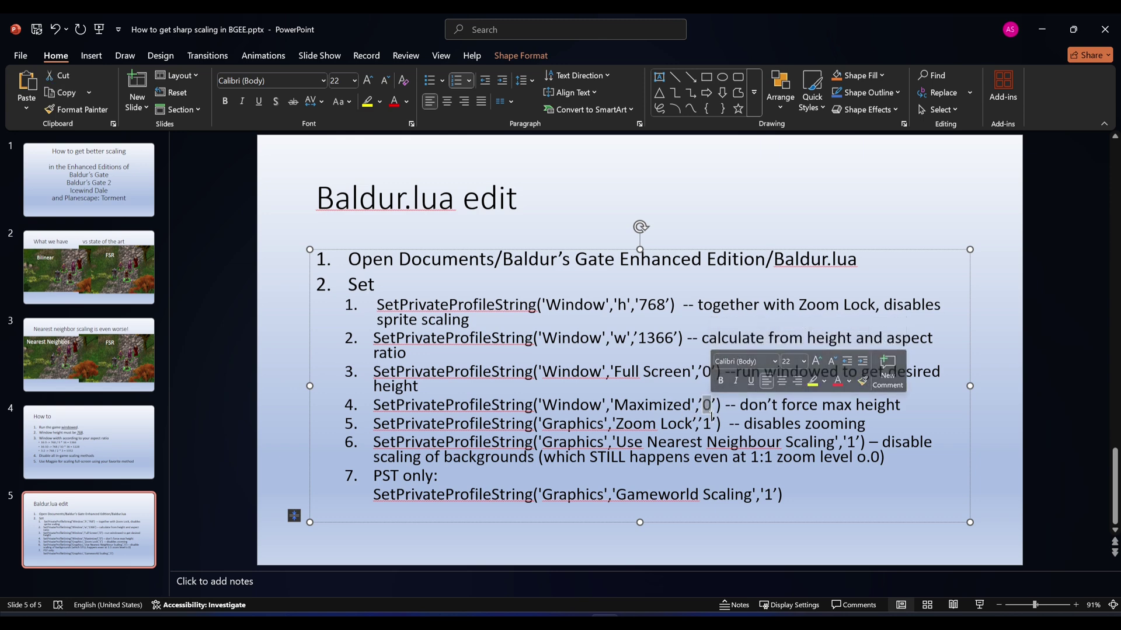
click(689, 404)
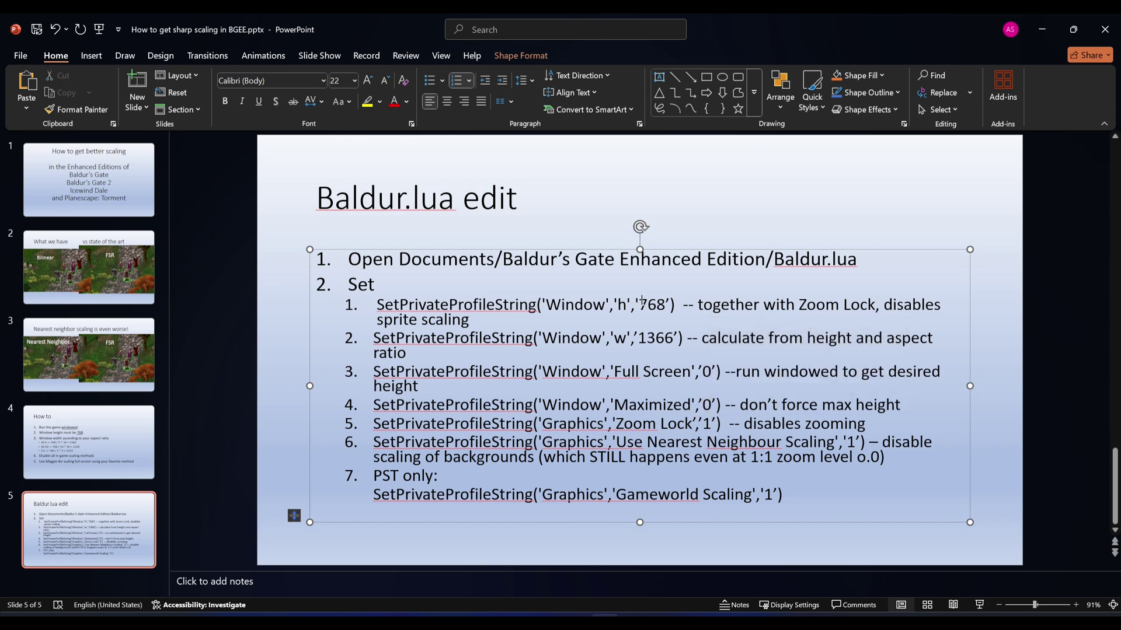
double_click(642, 303)
click(613, 423)
drag(613, 423, 715, 432)
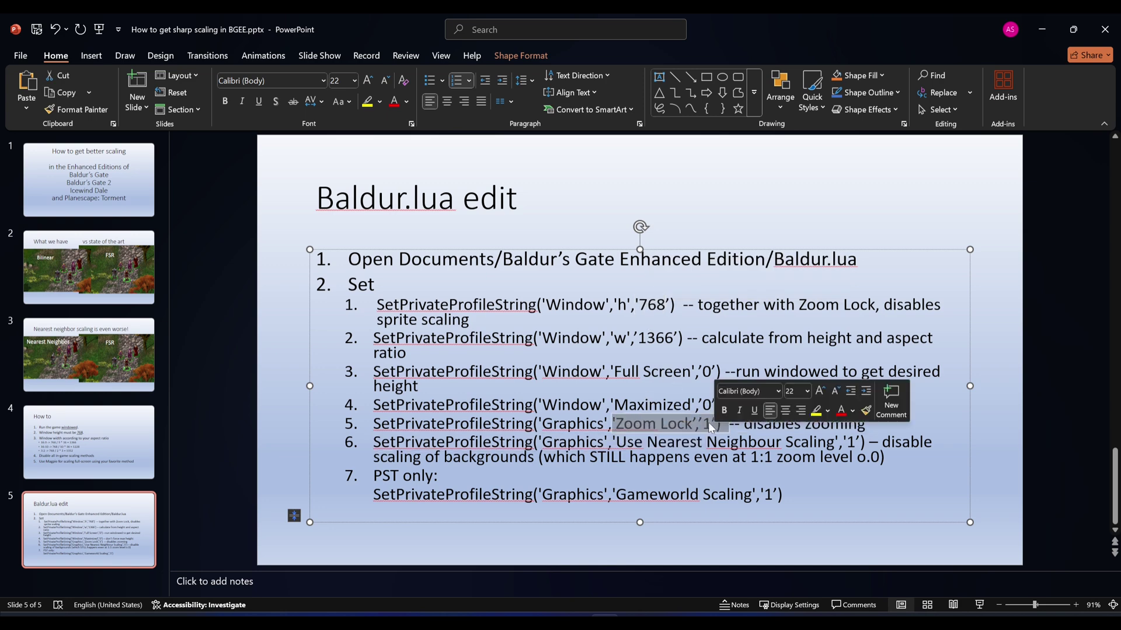
click(708, 425)
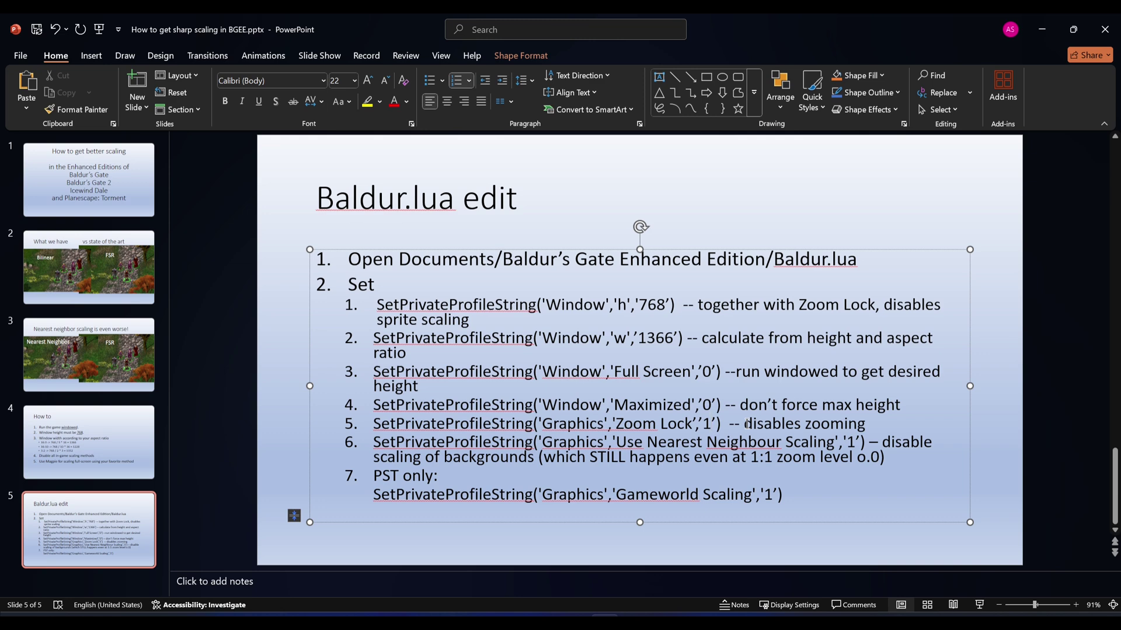
- In Paint.NET, open the 'BGEE at 1-1 has blurry backgrounds' image and select the green-ringed figure
key(alt+Tab)
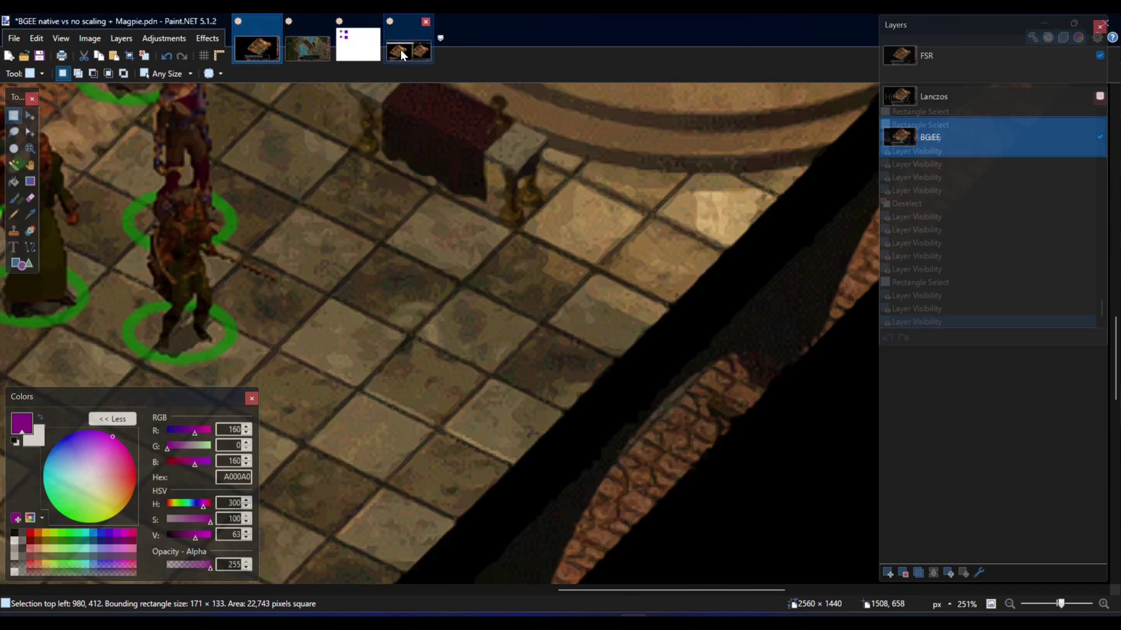
click(401, 50)
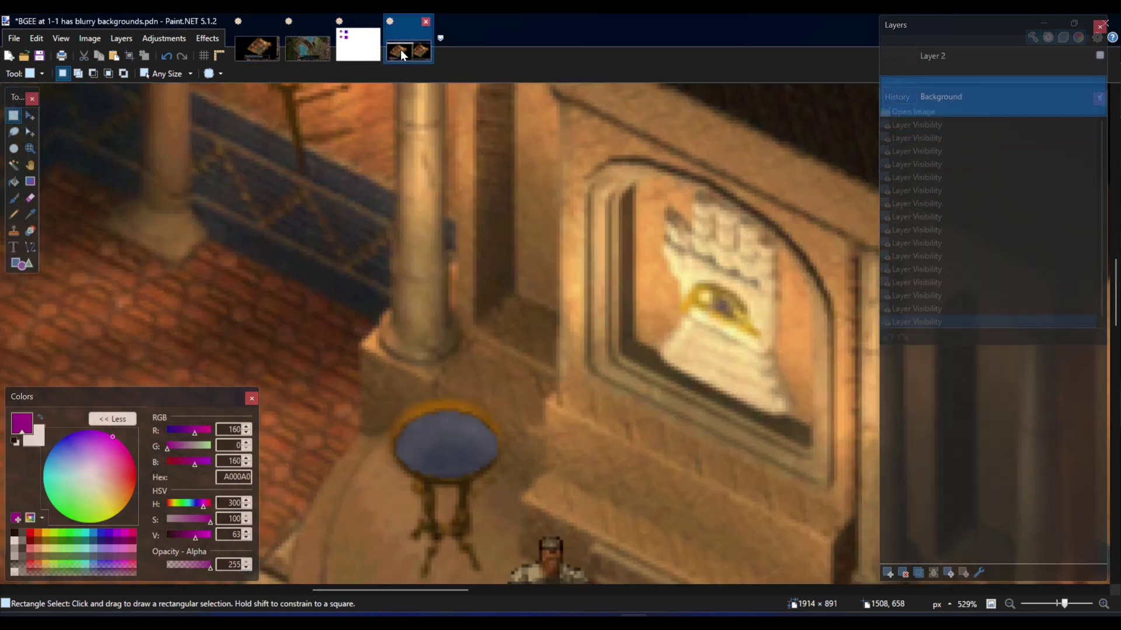
scroll(404, 344, down, 5)
scroll(412, 345, up, 2)
scroll(397, 327, down, 1)
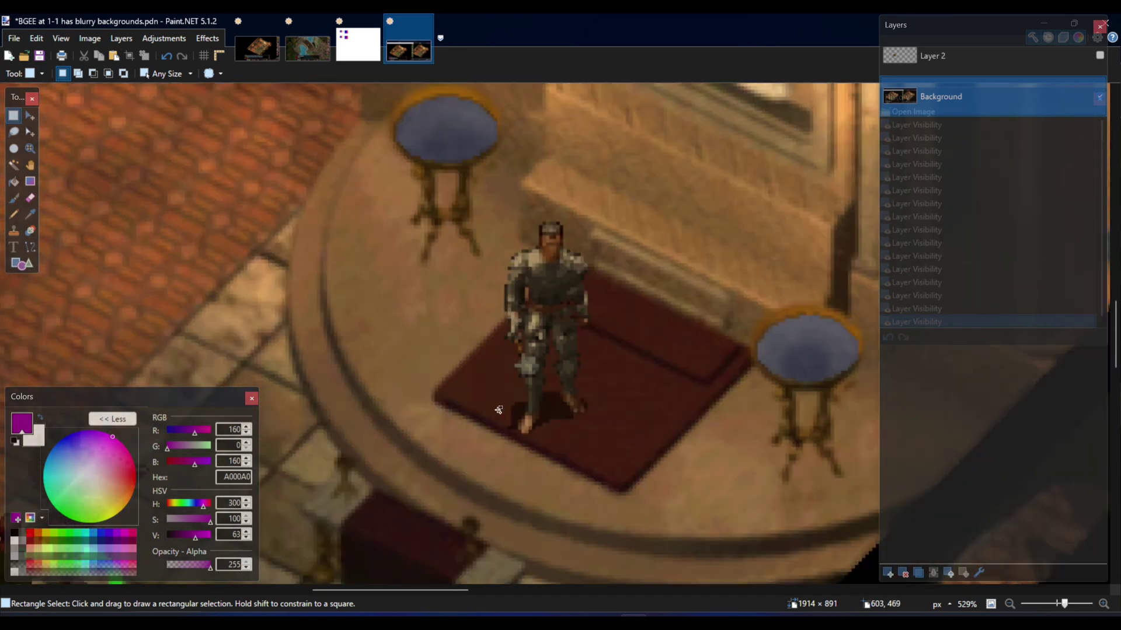
ctrl+scroll(494, 408, down, 5)
ctrl+scroll(437, 454, up, 10)
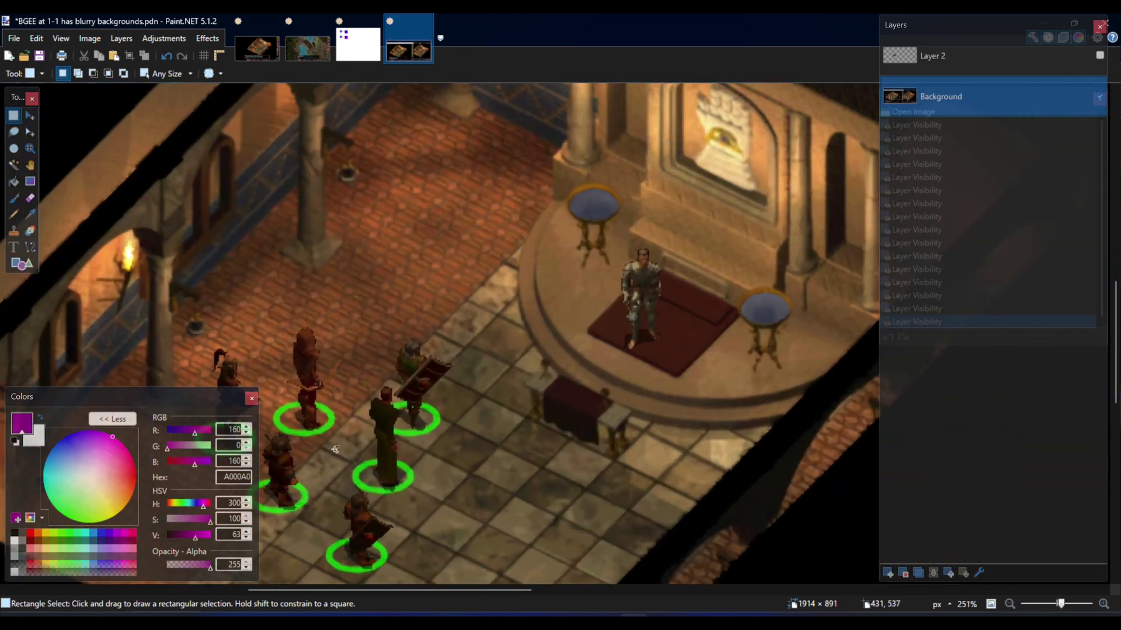
scroll(438, 286, down, 3)
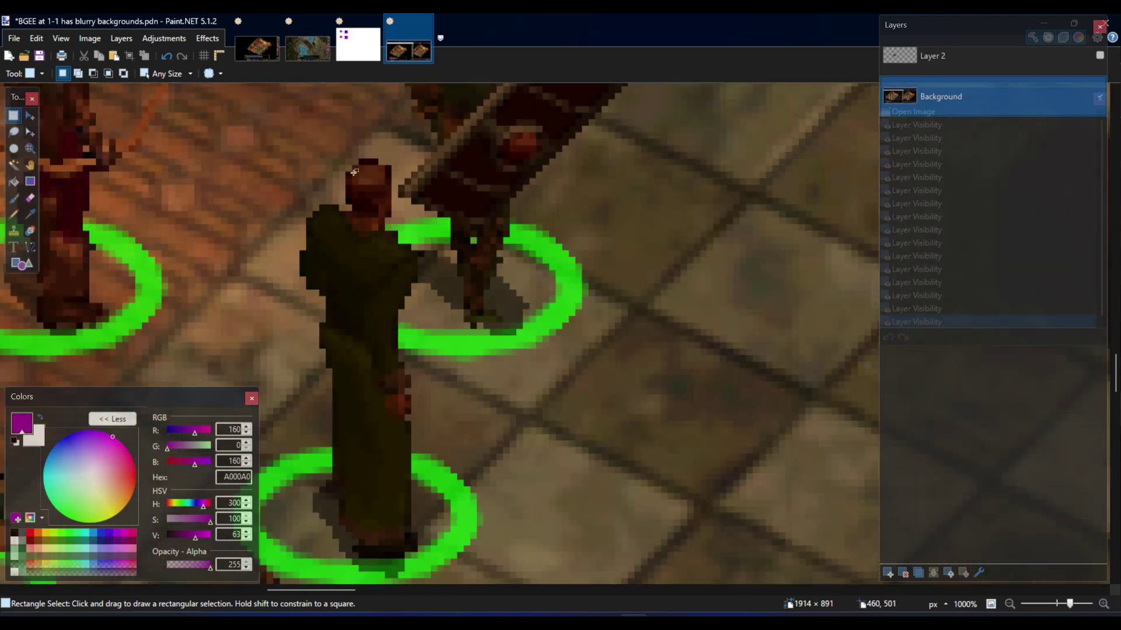
drag(313, 162, 430, 569)
ctrl+scroll(725, 313, down, 7)
ctrl+scroll(755, 305, down, 4)
ctrl+scroll(820, 249, up, 7)
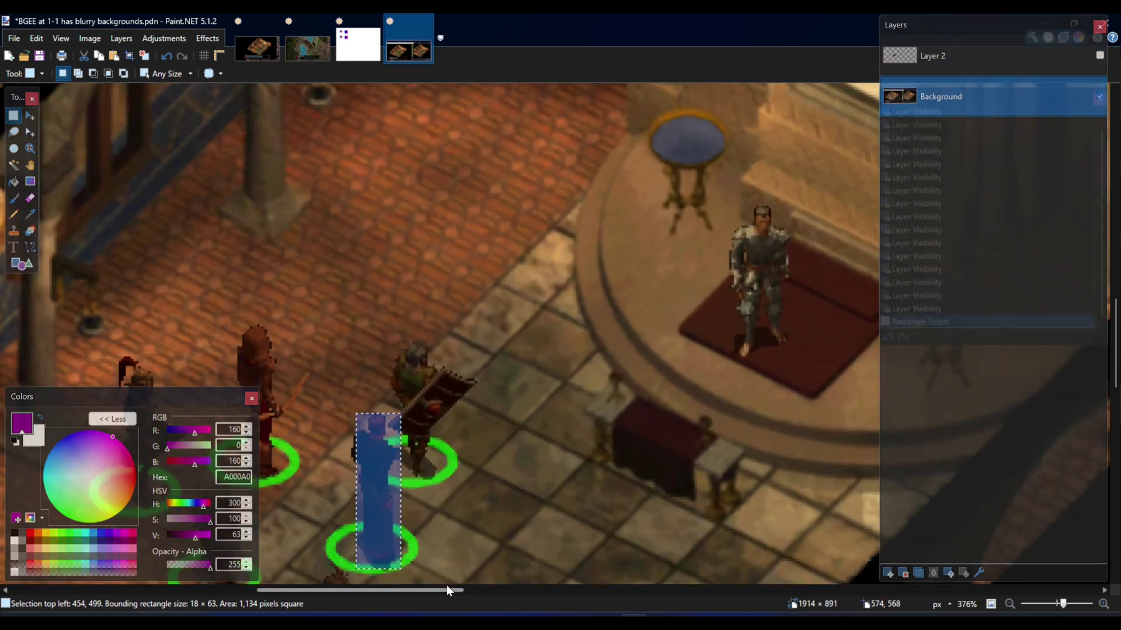
- Make Layer 2 visible so the character is hidden
scroll(928, 79, right, 5)
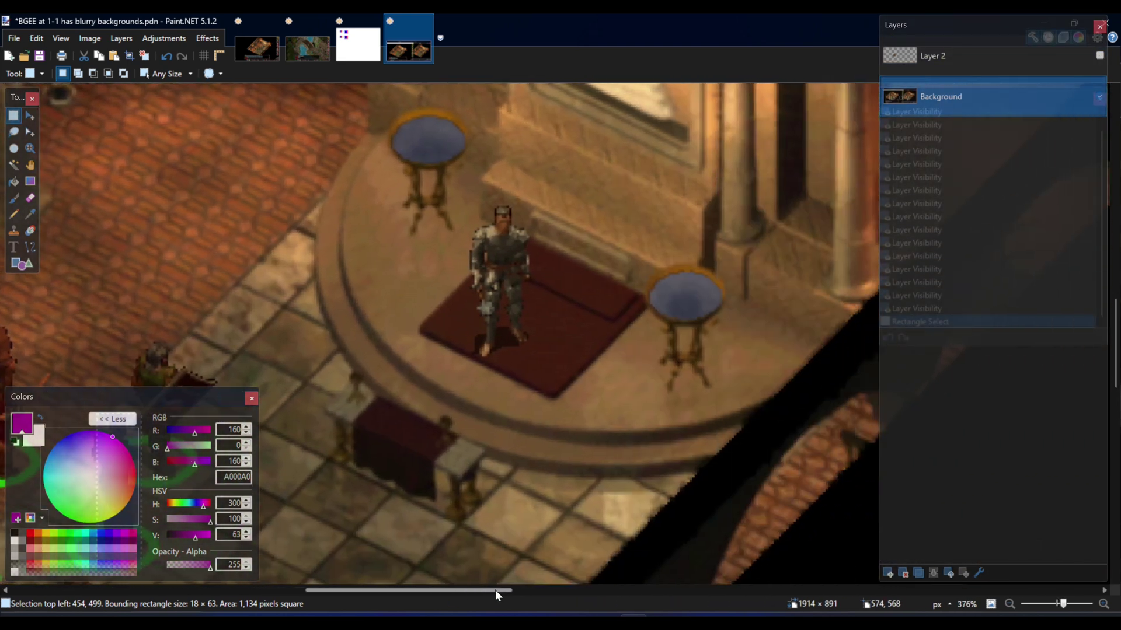
click(1100, 56)
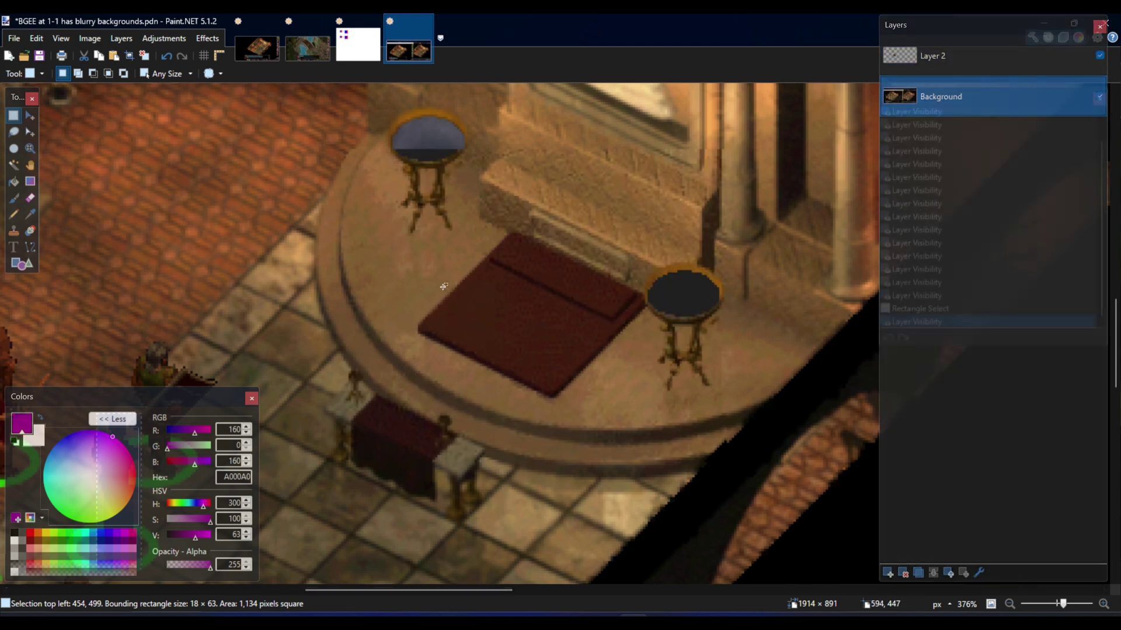
scroll(444, 286, up, 2)
scroll(508, 318, up, 1)
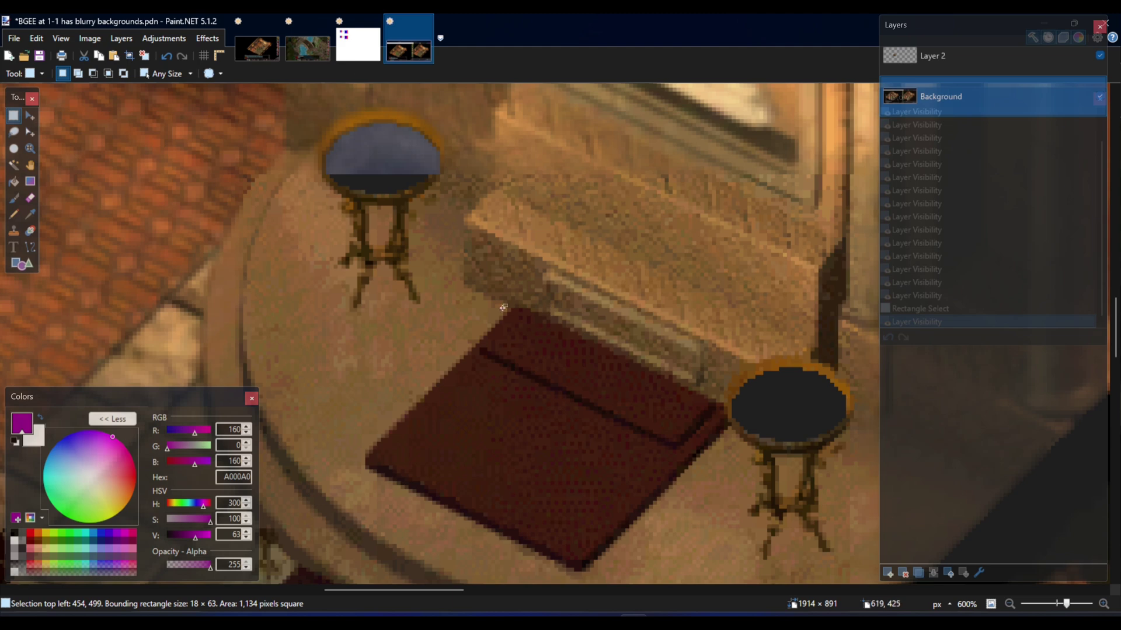
scroll(583, 324, up, 1)
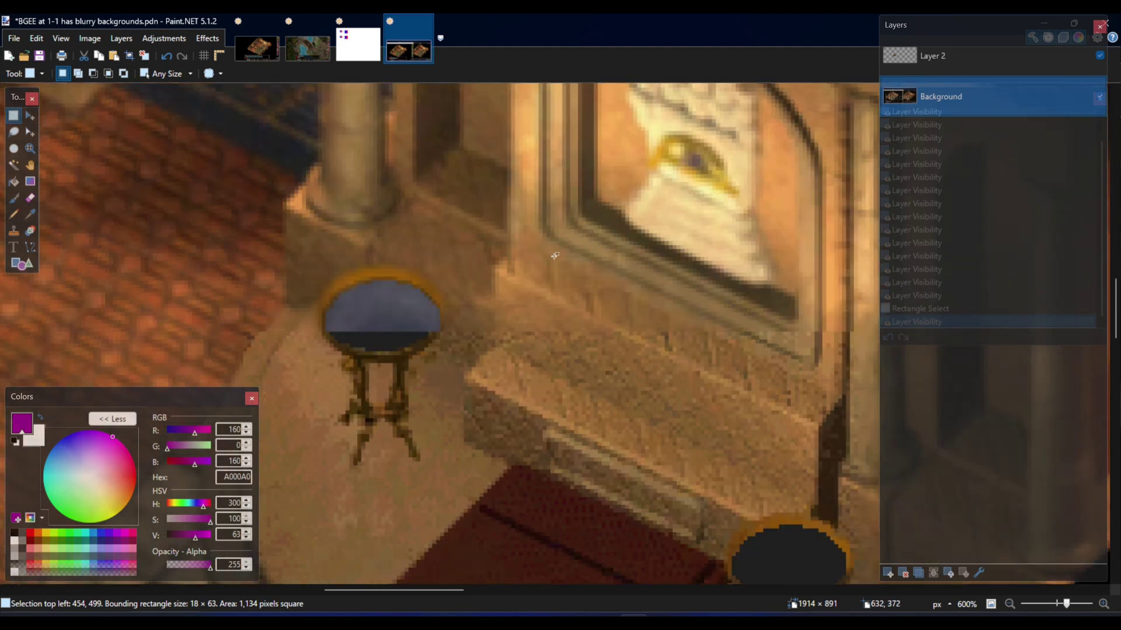
scroll(642, 136, down, 3)
- Select the rug area, then the eye emblem on the wall, and return to PowerPoint
drag(448, 250, 740, 498)
drag(336, 170, 853, 569)
click(460, 253)
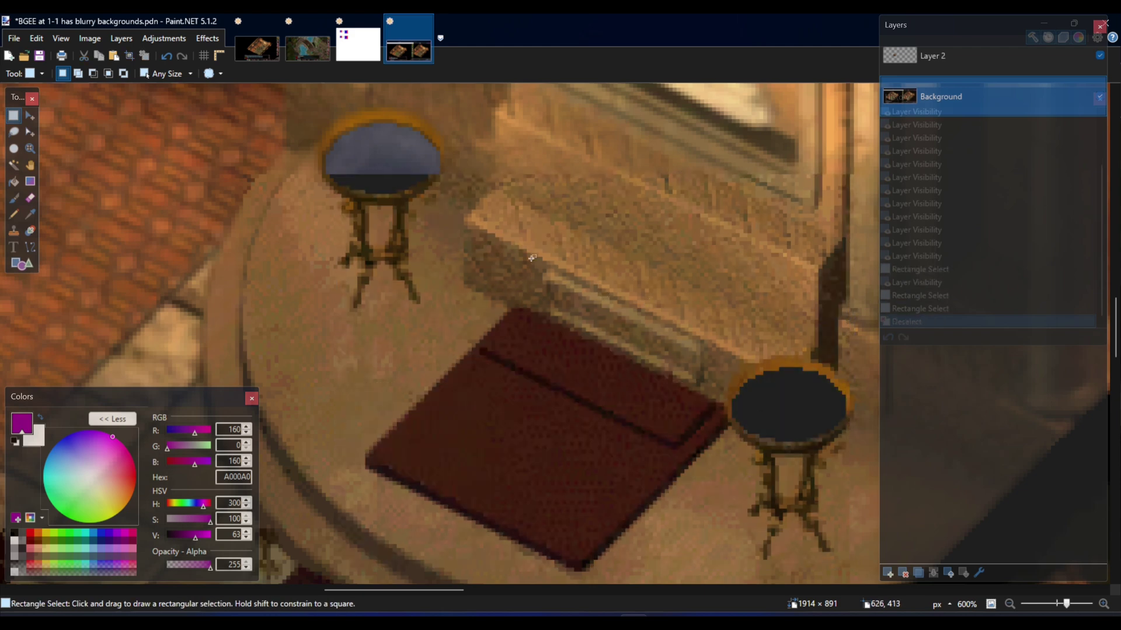
scroll(576, 371, up, 6)
drag(441, 143, 826, 470)
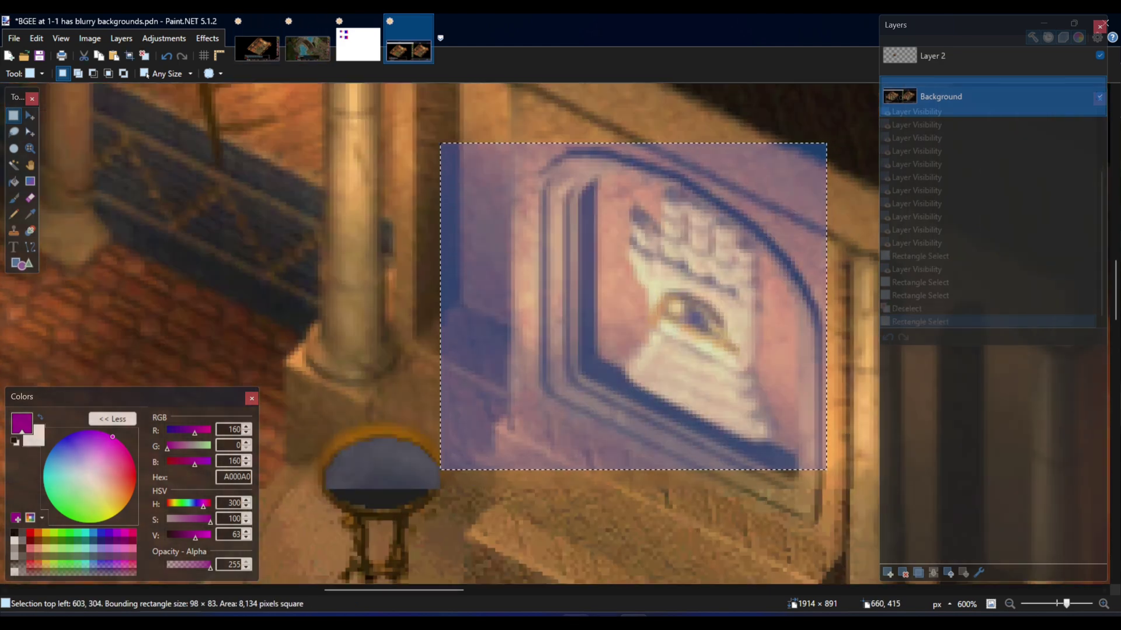
key(alt+Tab)
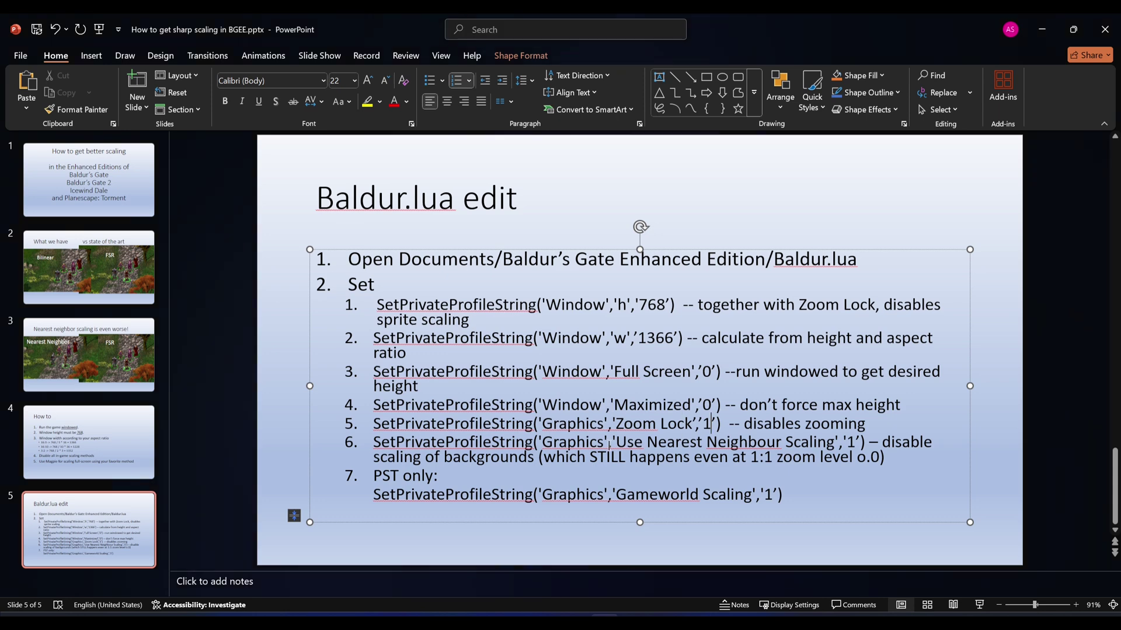
drag(606, 442, 859, 442)
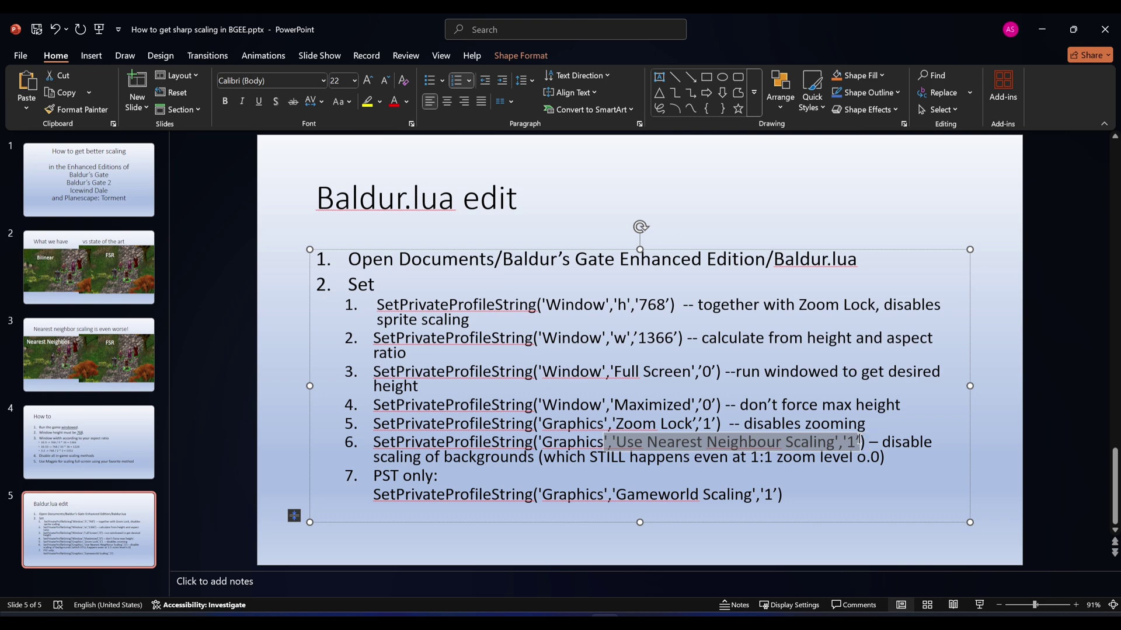
click(794, 444)
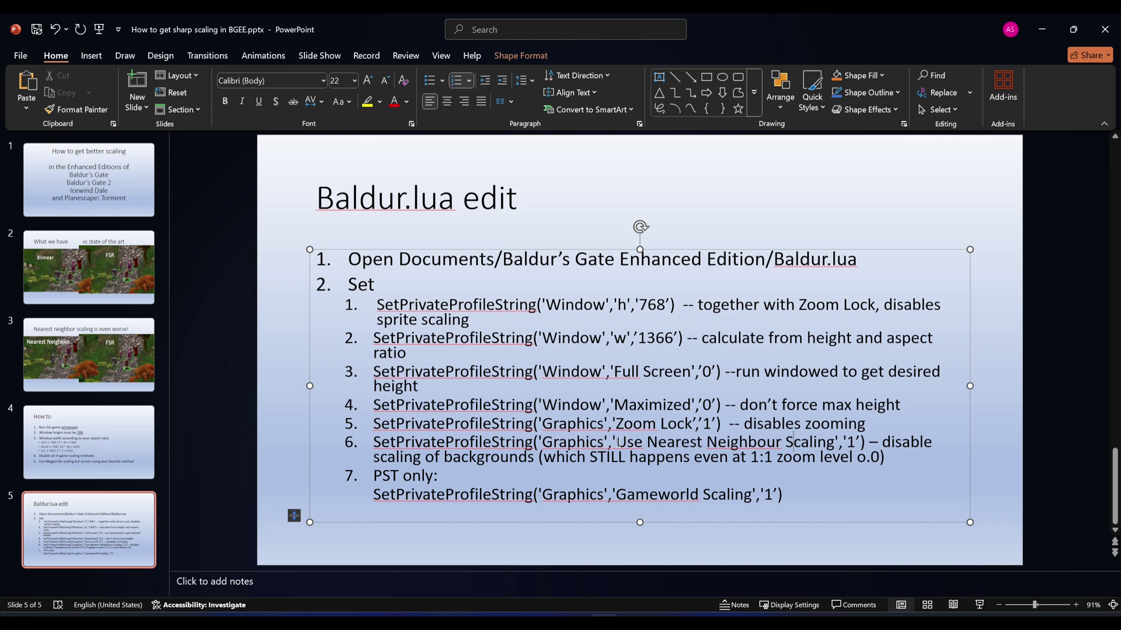
drag(613, 423, 713, 422)
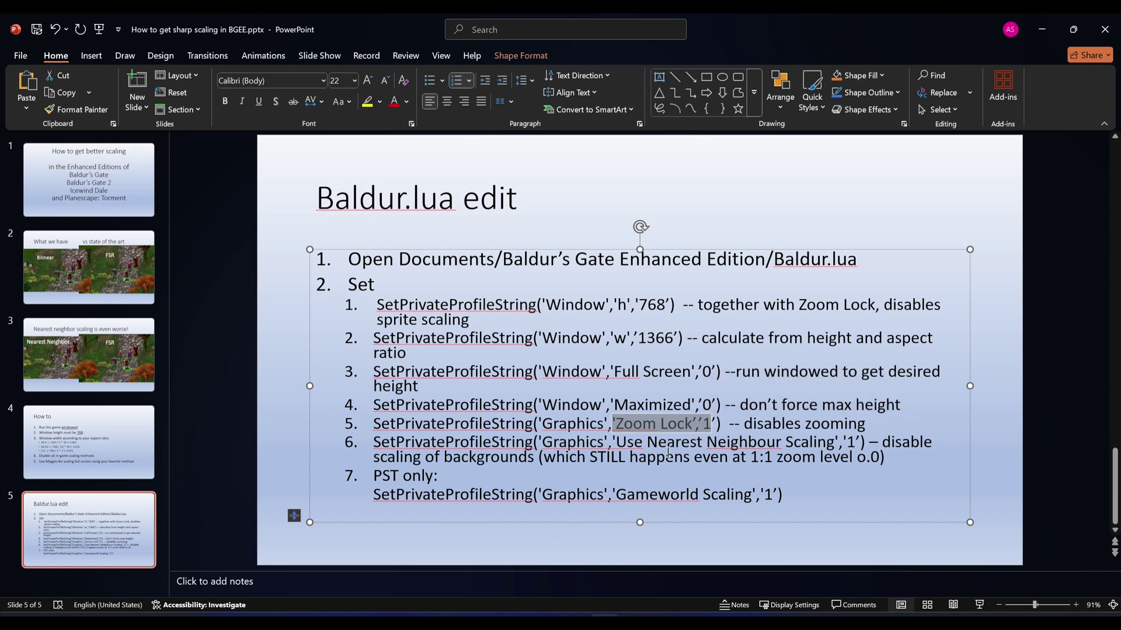
click(633, 615)
click(528, 500)
drag(306, 154, 592, 443)
click(476, 467)
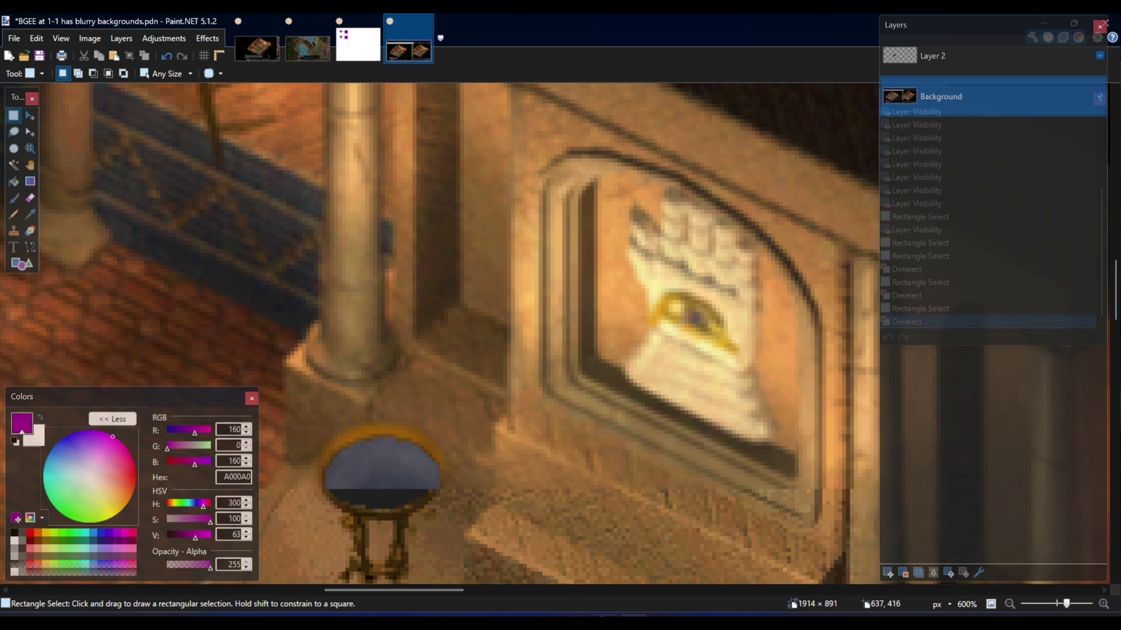
mouse_move(691, 616)
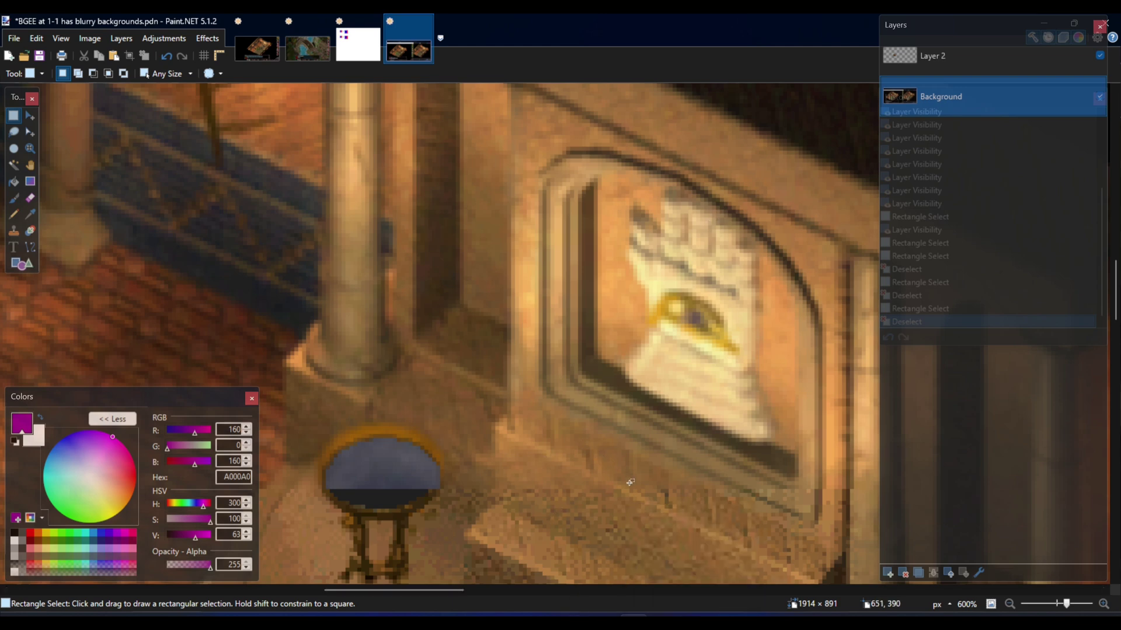
mouse_move(576, 616)
click(601, 560)
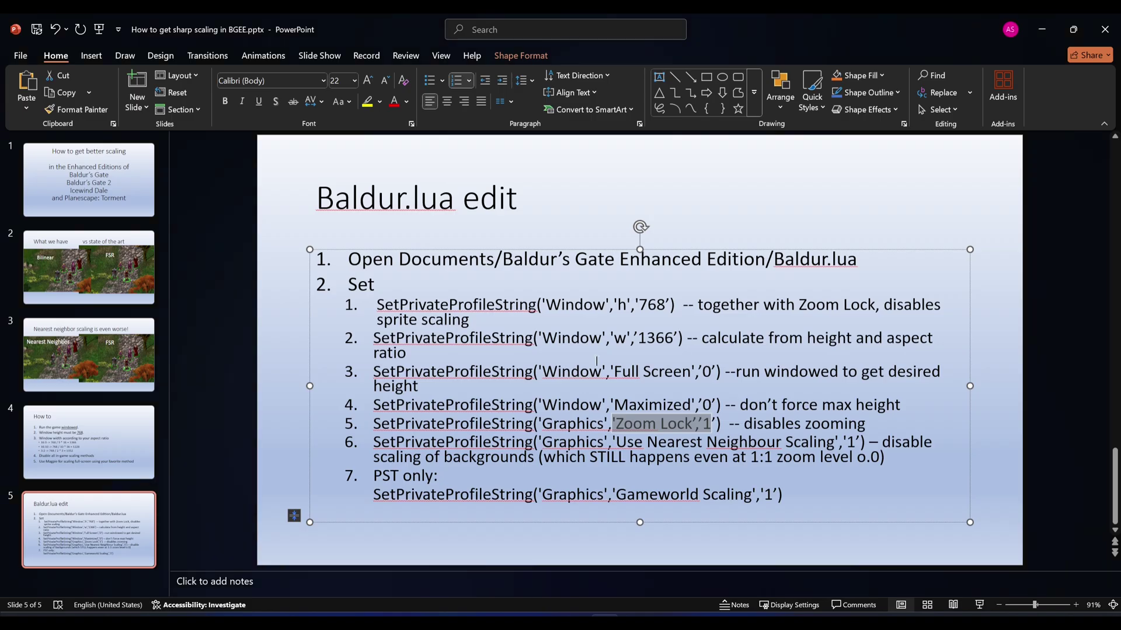
click(729, 424)
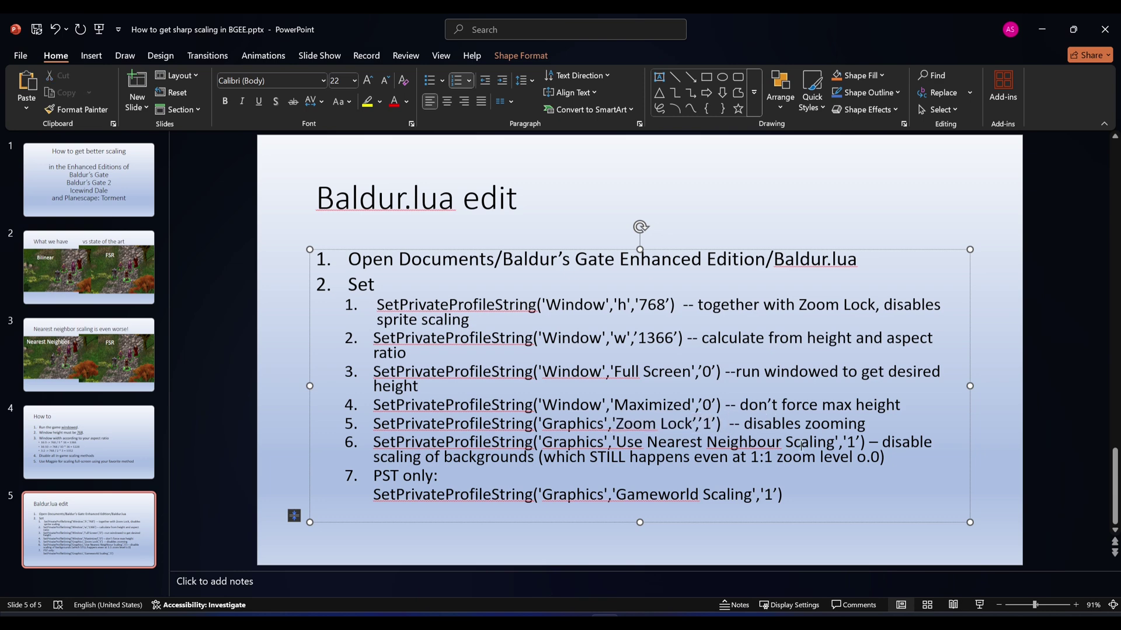
drag(421, 459, 537, 459)
click(412, 476)
drag(375, 495, 752, 495)
click(664, 507)
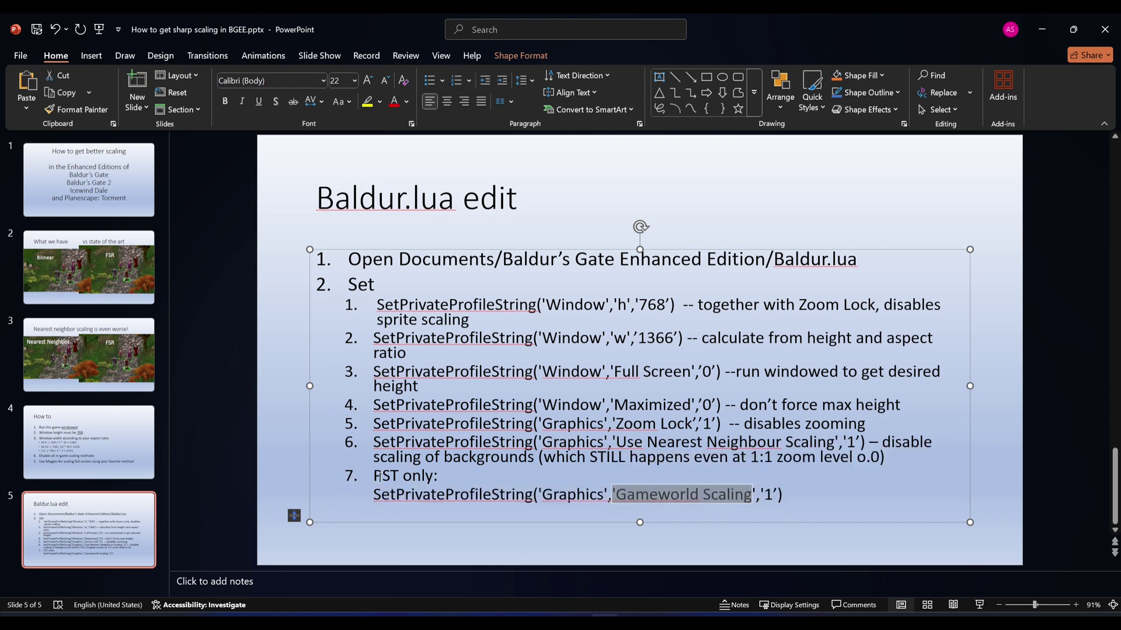
drag(374, 476, 402, 476)
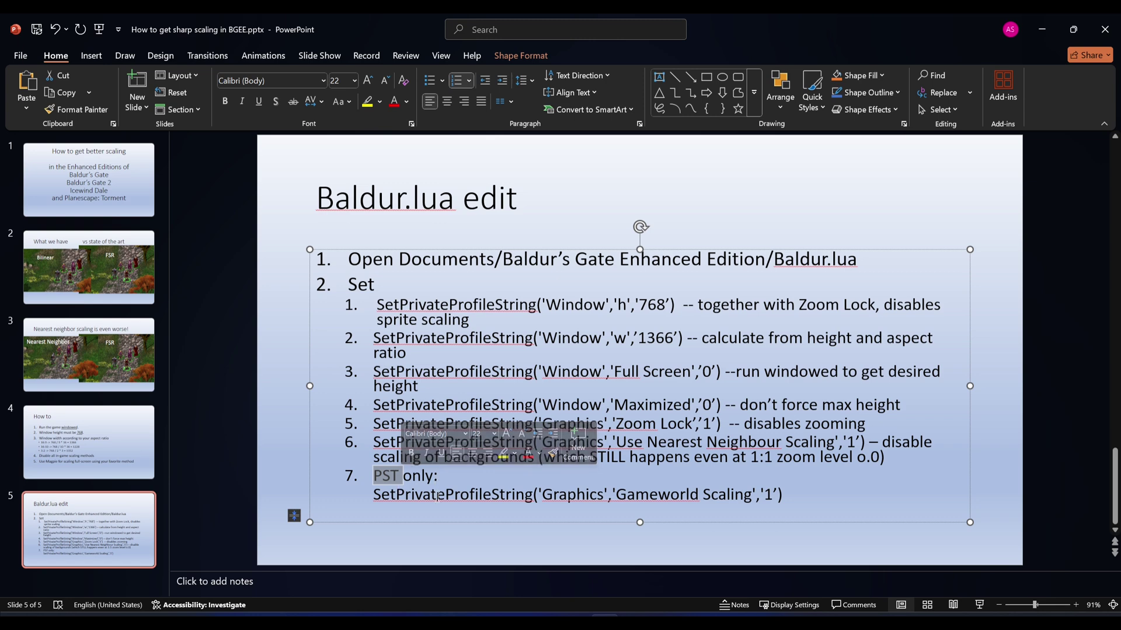
drag(648, 442, 747, 446)
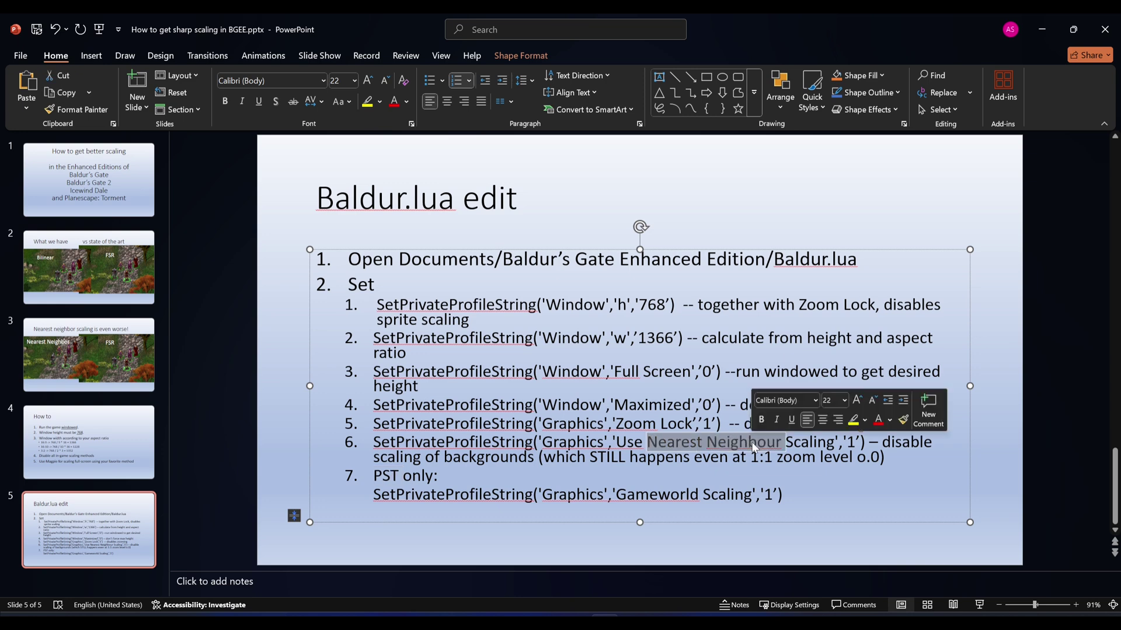
click(404, 495)
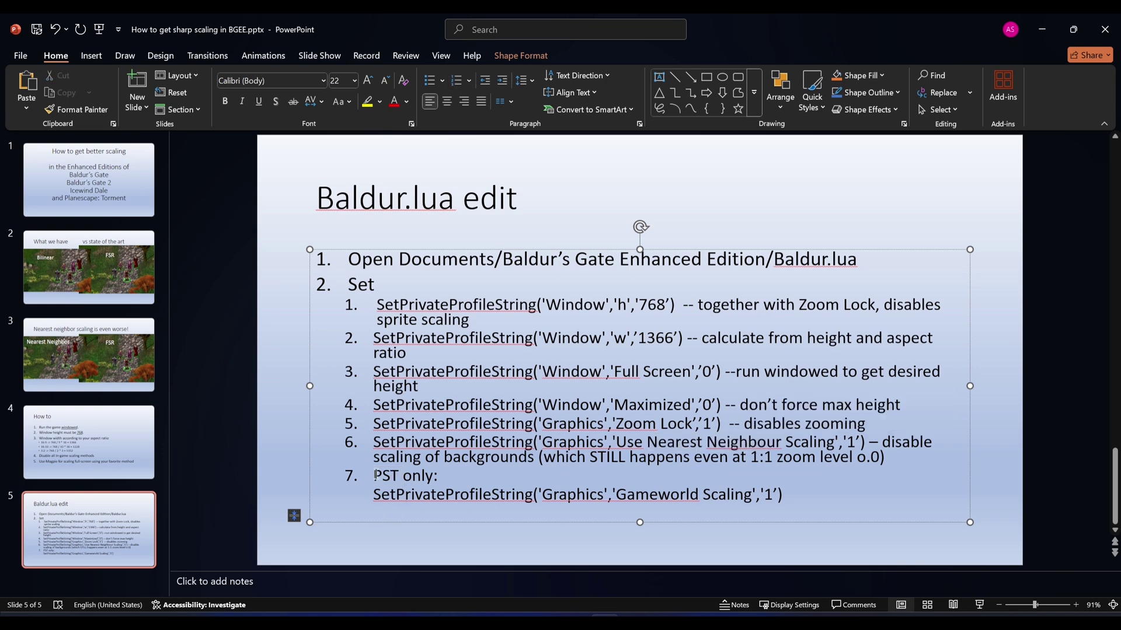
drag(374, 475, 447, 477)
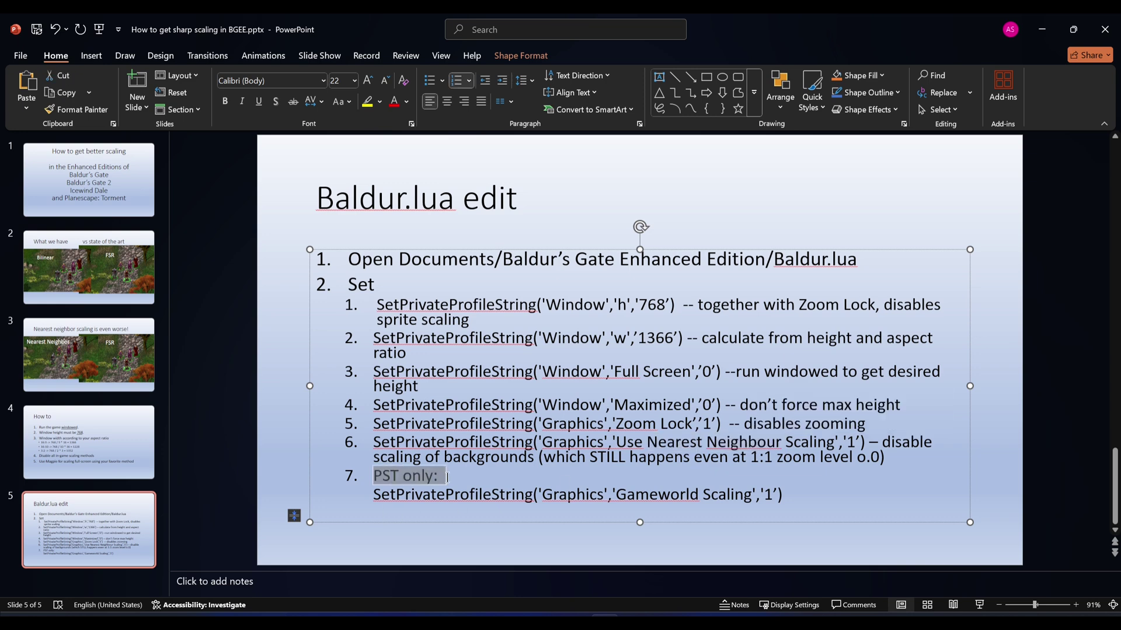
click(400, 496)
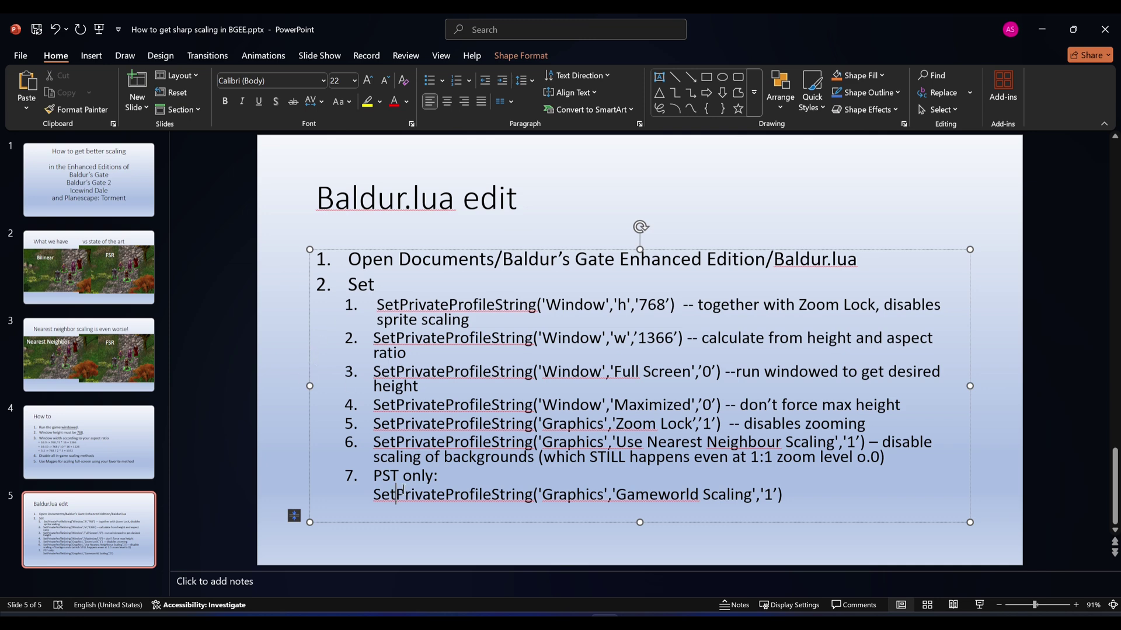
click(285, 448)
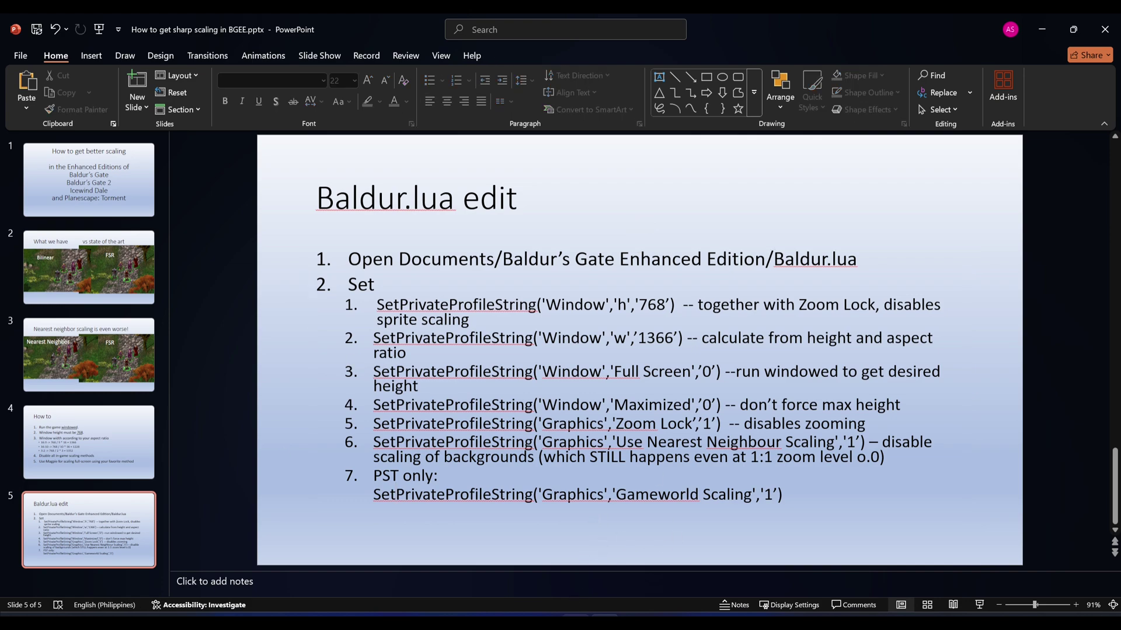
- Look through the three Baldur.lua tabs in Notepad, then show the Baldur's Gate file's Window lines
key(alt+Tab)
scroll(613, 344, up, 15)
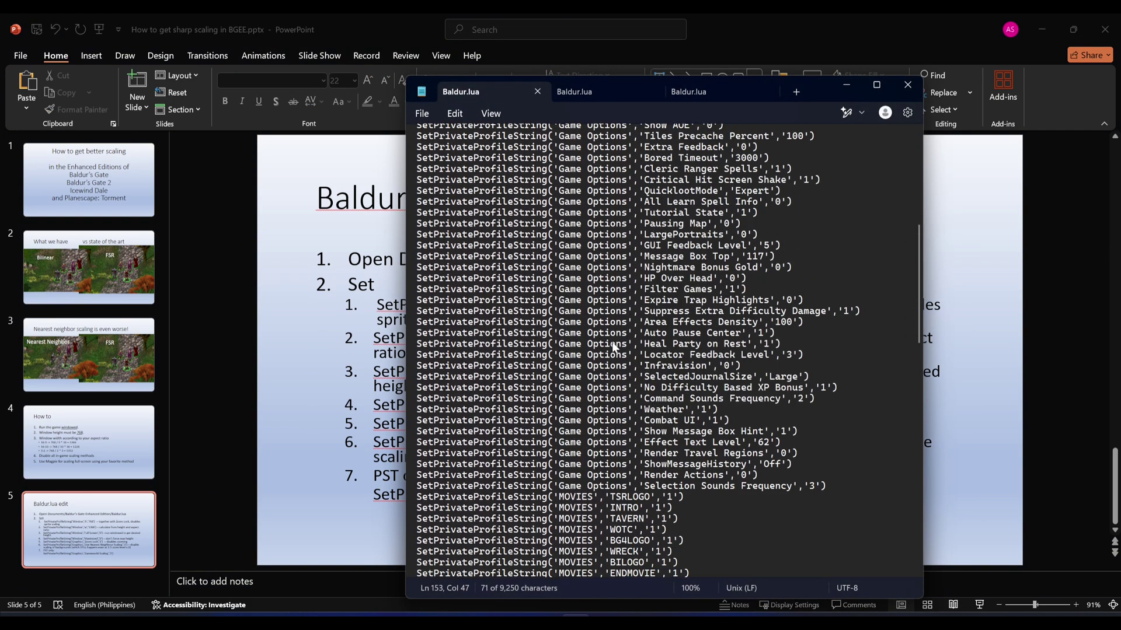
scroll(612, 346, up, 10)
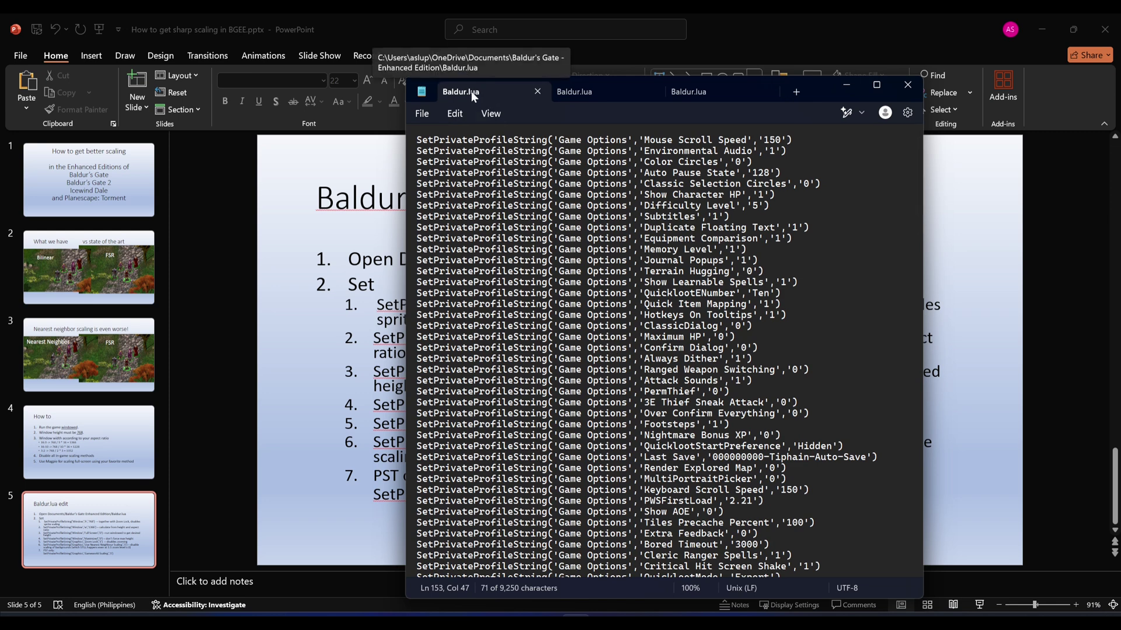
click(600, 92)
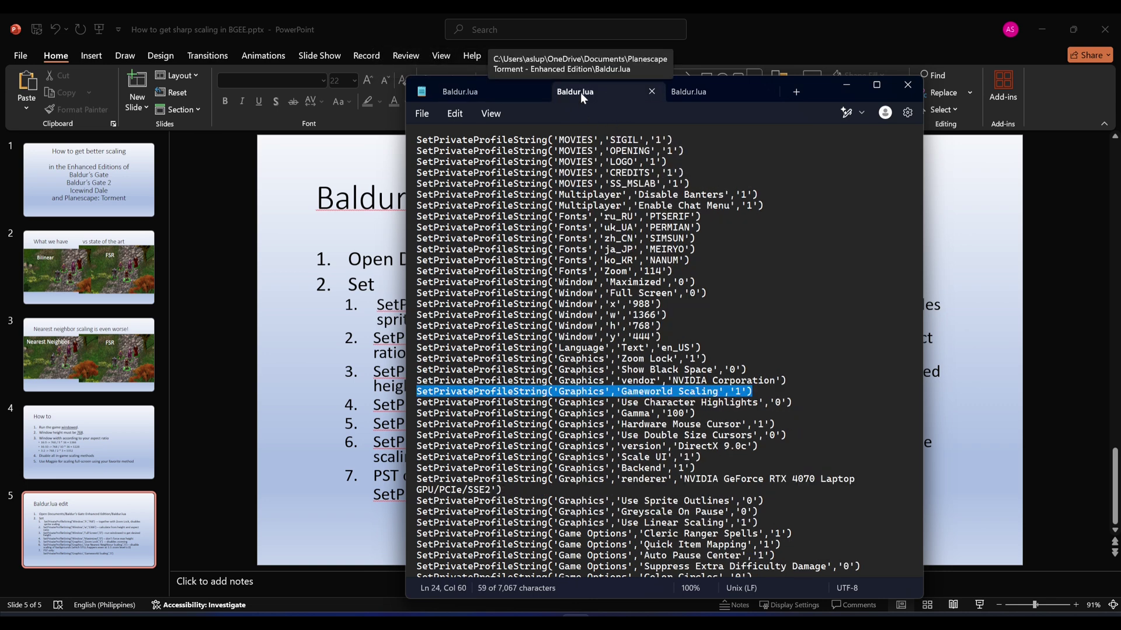
click(711, 93)
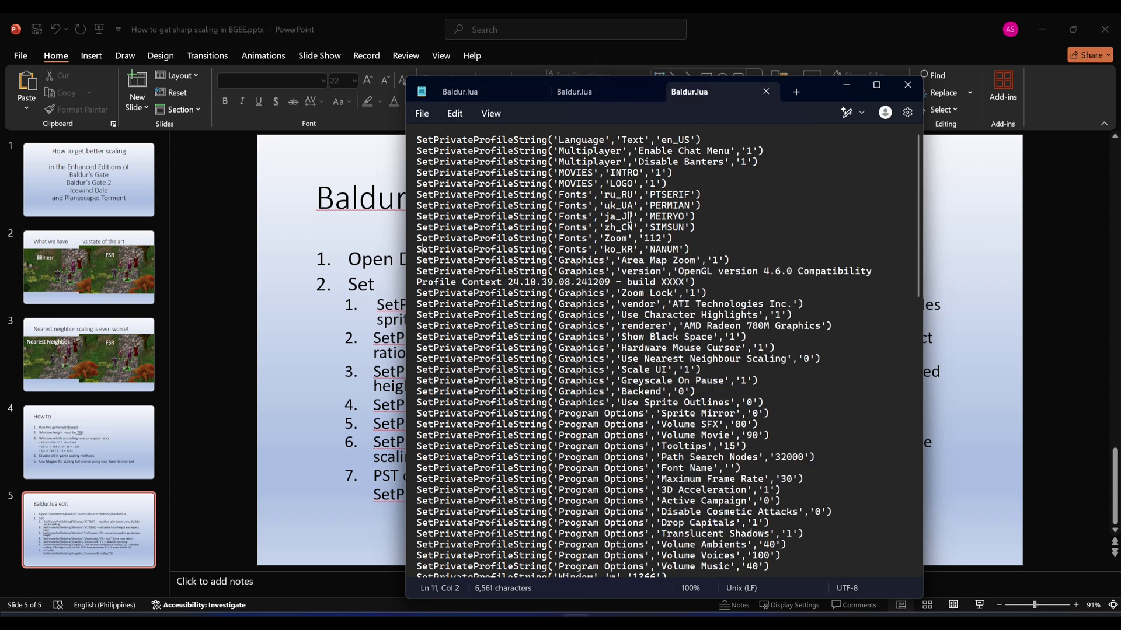
scroll(681, 363, down, 3)
scroll(681, 363, up, 3)
click(467, 88)
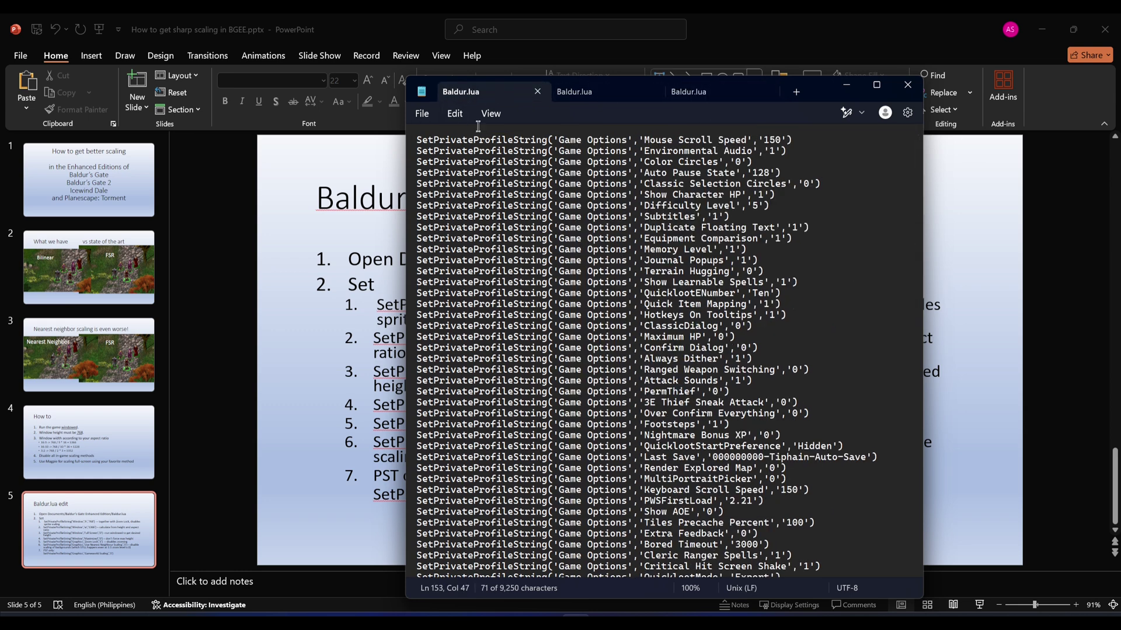
scroll(679, 356, down, 20)
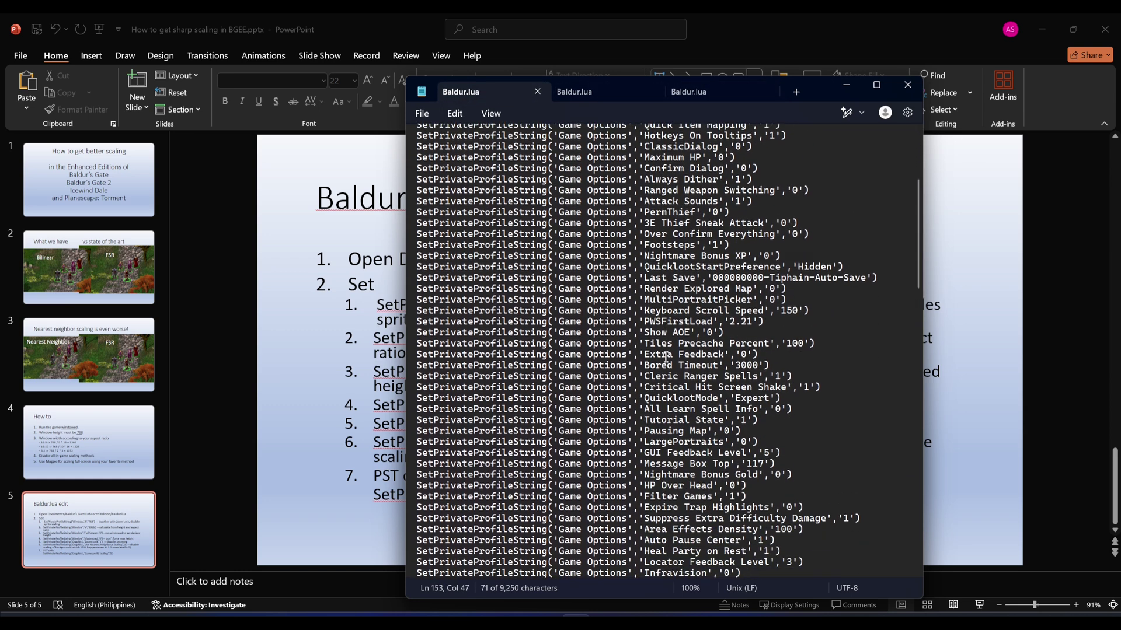
scroll(678, 352, down, 11)
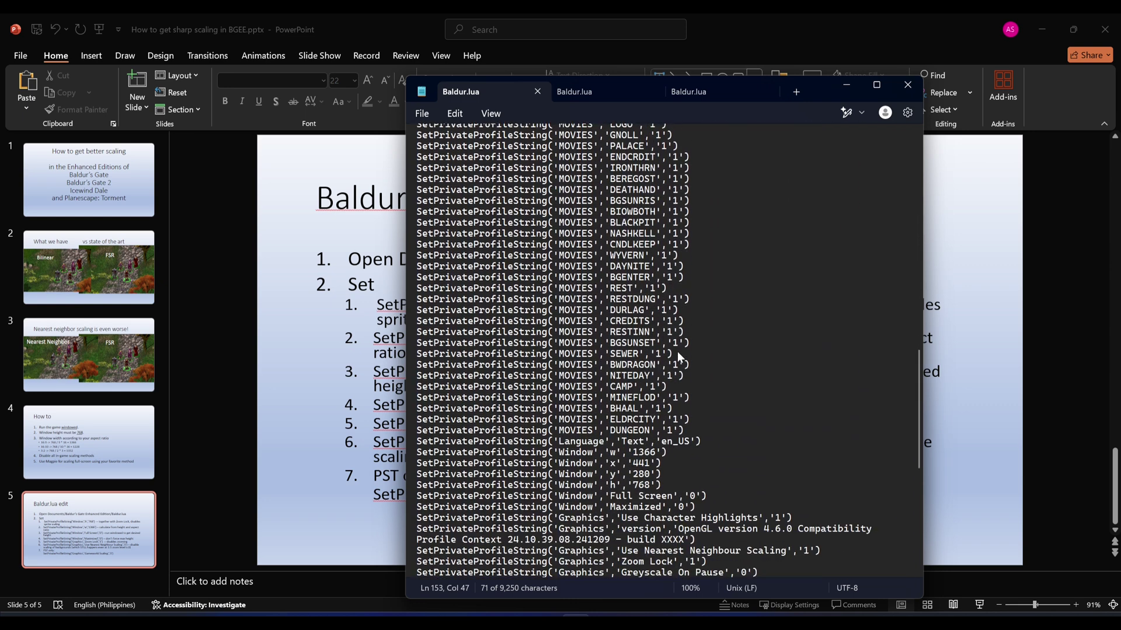
- Highlight the Window w, x, y, h and Maximized lines in the Baldur's Gate Baldur.lua
drag(667, 338, 402, 306)
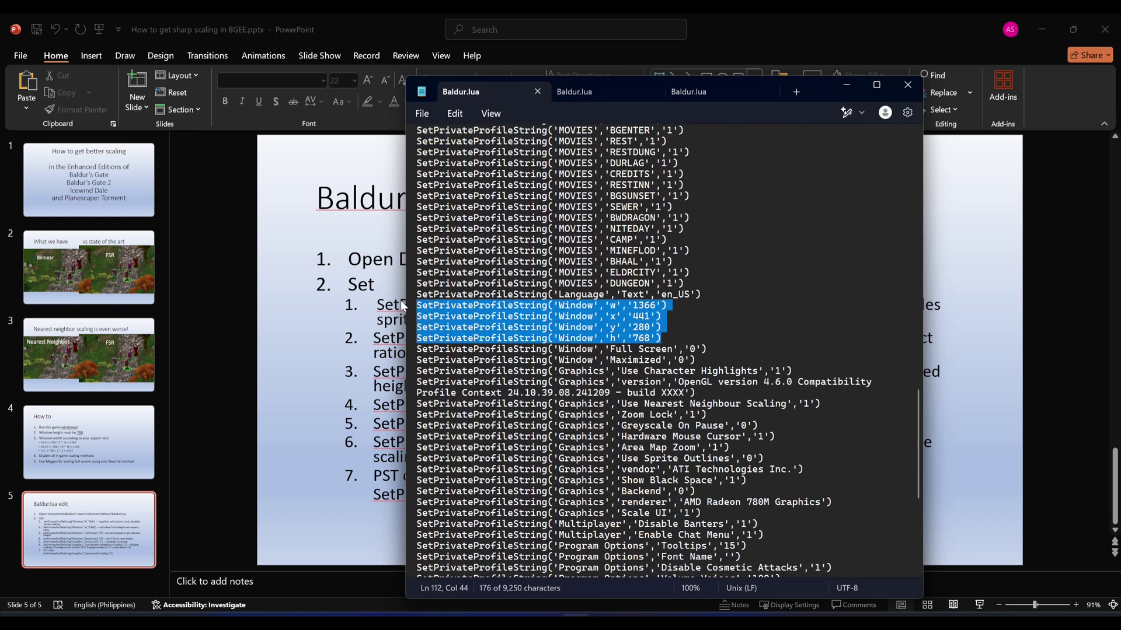
click(569, 307)
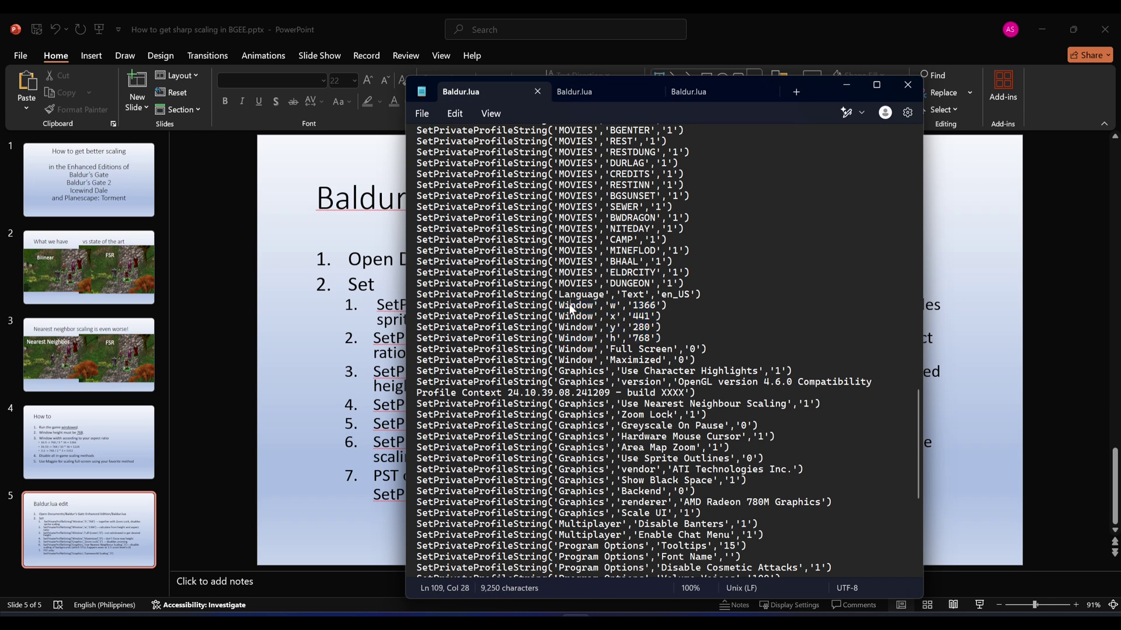
double_click(551, 305)
double_click(552, 317)
click(665, 338)
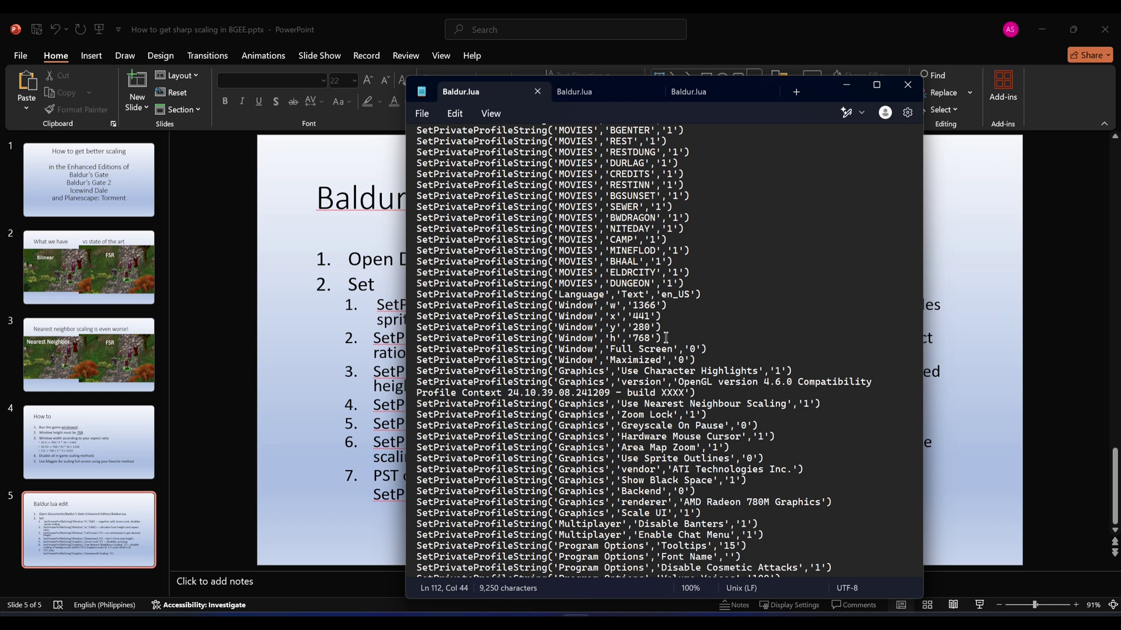
drag(713, 361, 327, 308)
- Highlight width 1366, y 280, height 768, Maximized, Nearest Neighbour Scaling and Zoom Lock settings
drag(599, 305, 703, 309)
drag(582, 327, 710, 327)
drag(583, 338, 668, 338)
drag(580, 316, 690, 332)
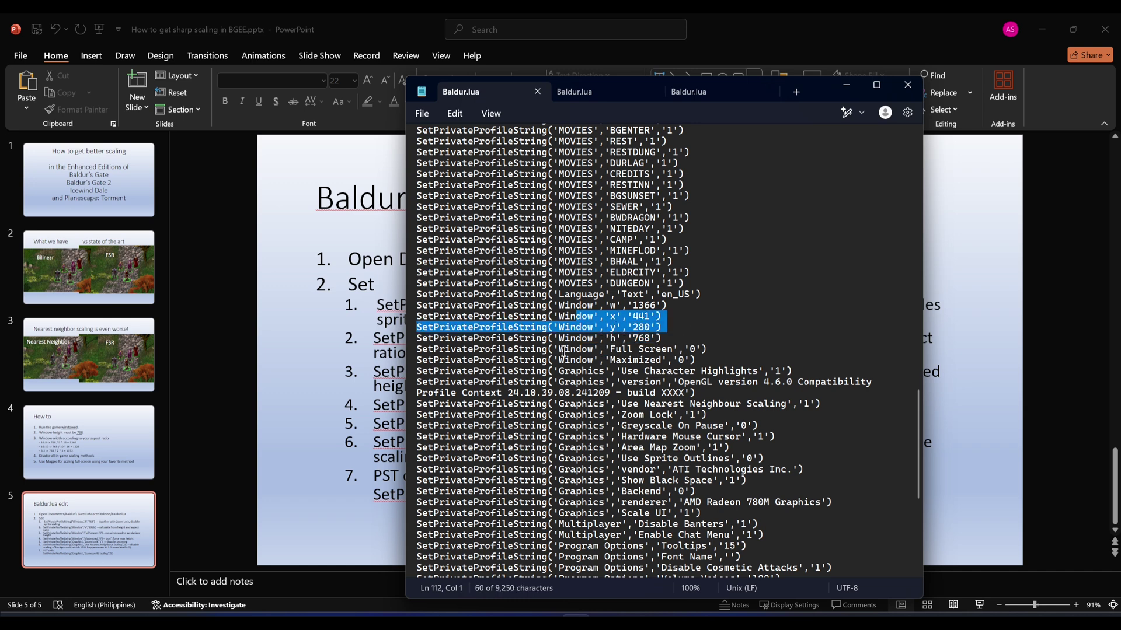
click(585, 357)
drag(697, 360, 532, 359)
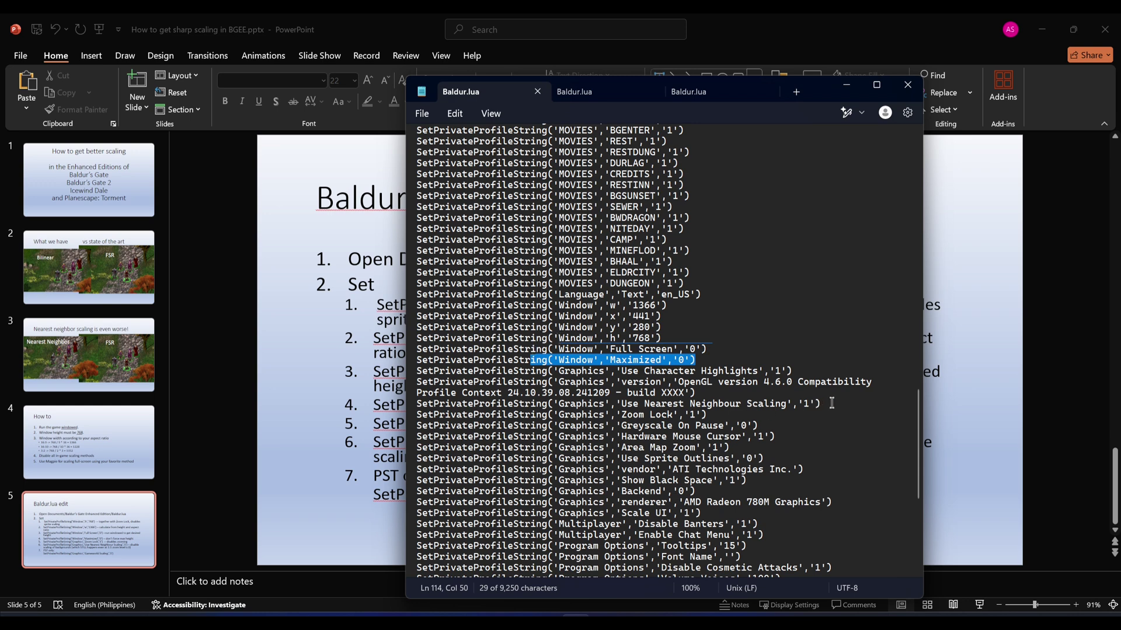
drag(832, 403, 574, 412)
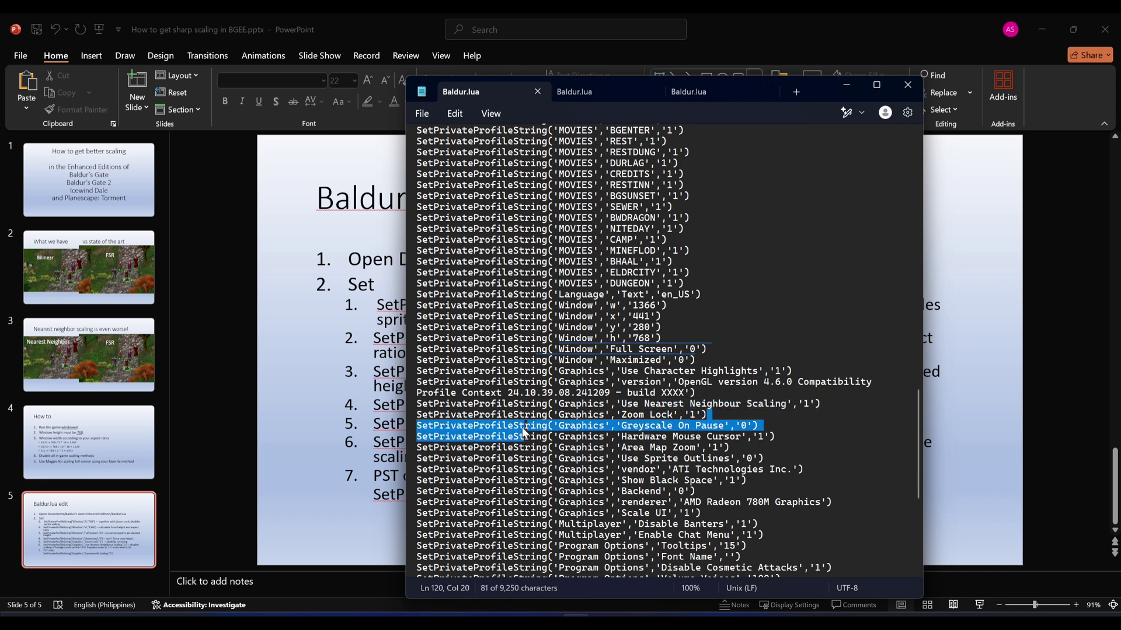
drag(521, 426, 417, 415)
- In the Planescape: Torment Baldur.lua, highlight the Gameworld Scaling setting
click(582, 92)
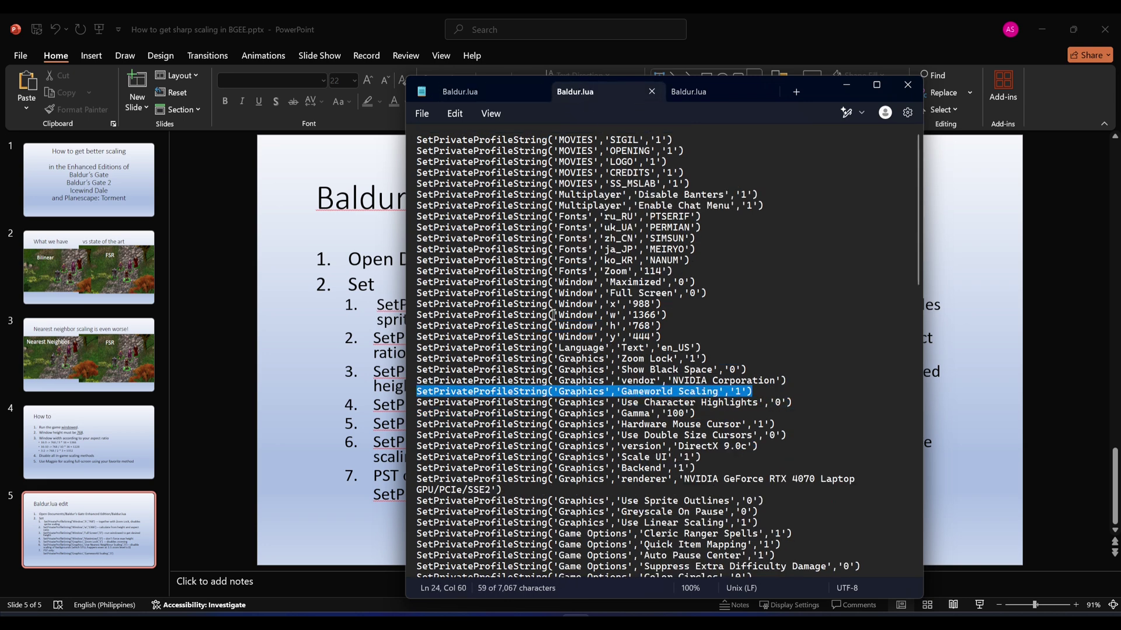
click(767, 391)
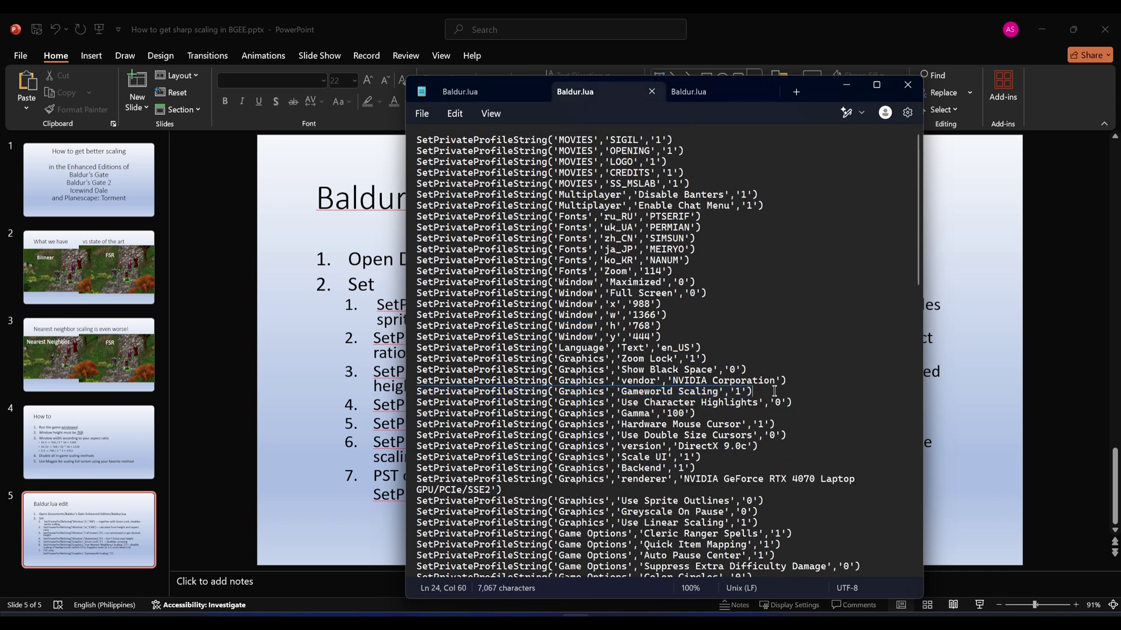
drag(774, 392, 474, 393)
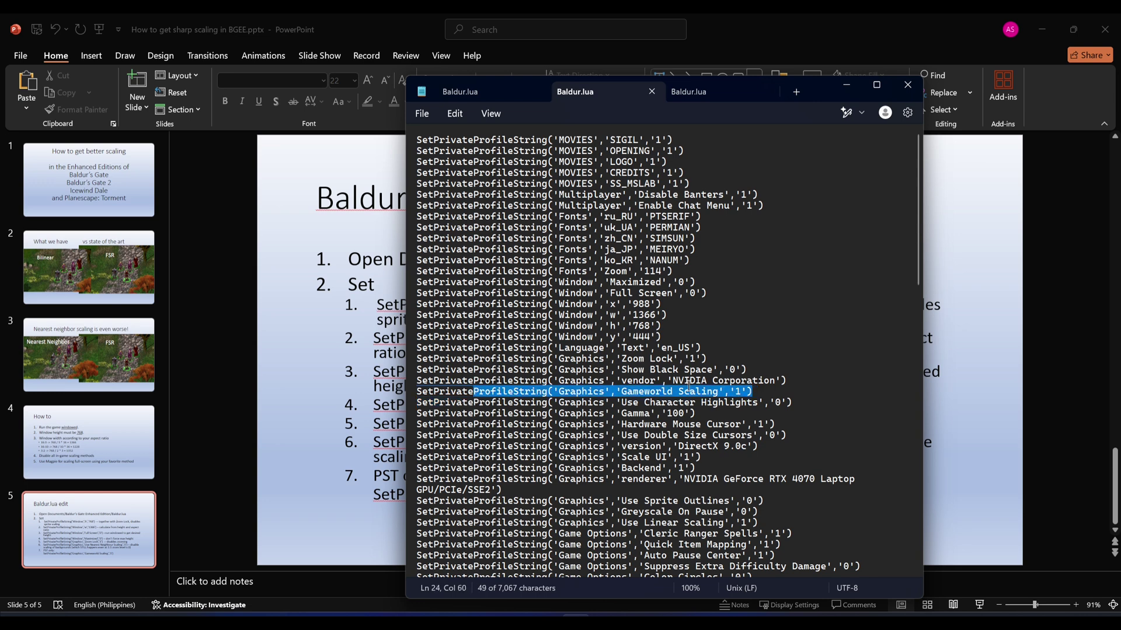
scroll(665, 339, down, 1)
scroll(648, 397, up, 1)
- In Baldur's Gate, select the first party member and review the Graphics options
click(695, 620)
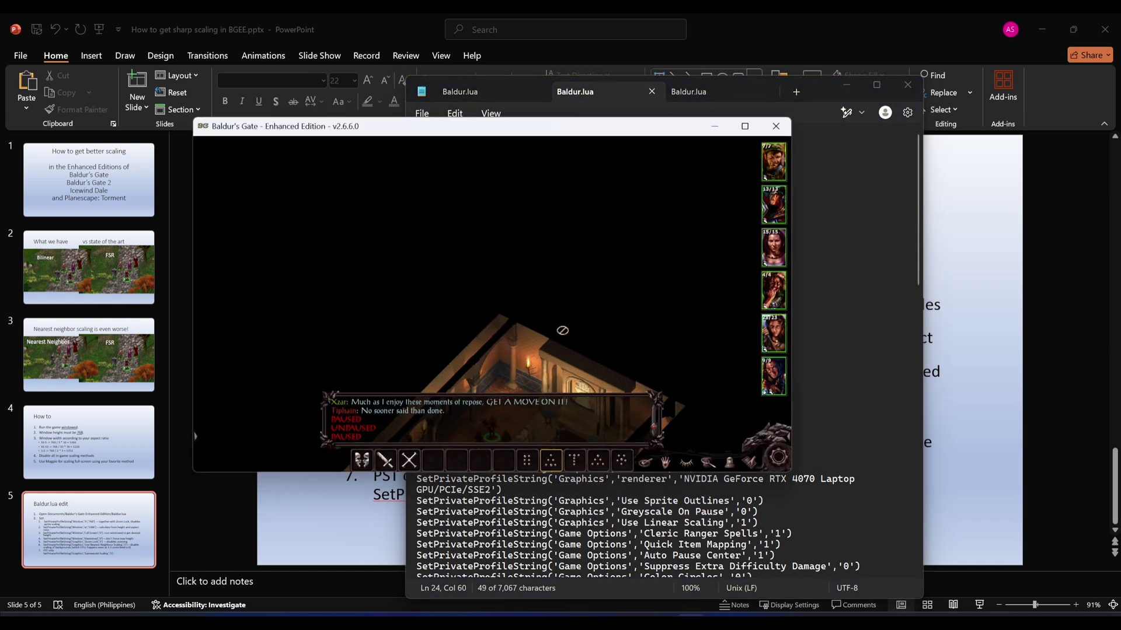
click(782, 164)
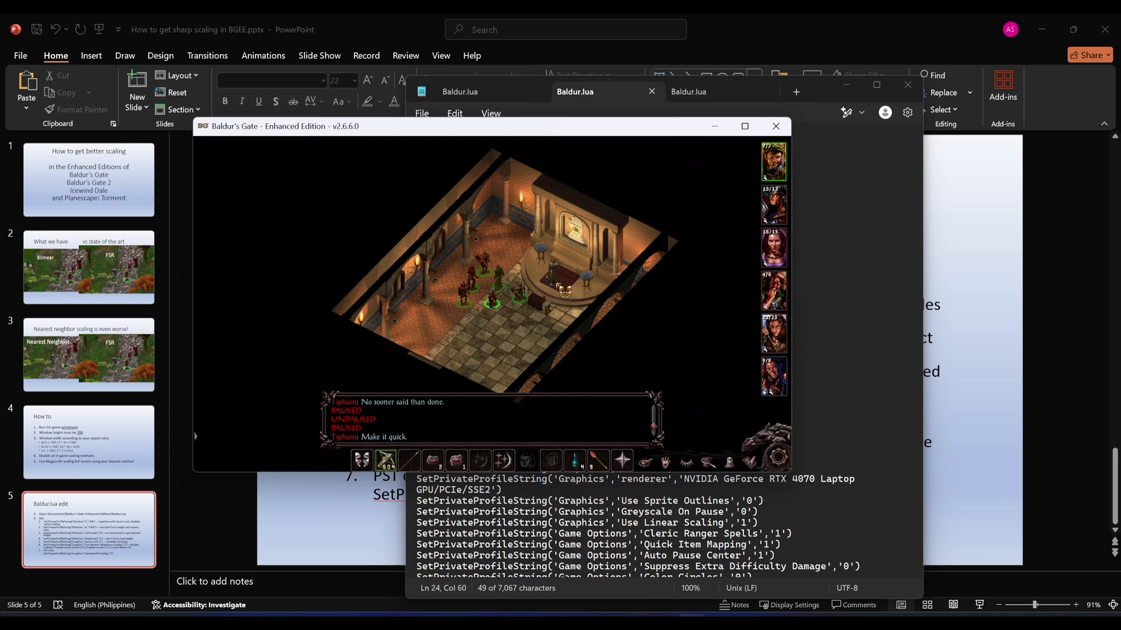
key(o)
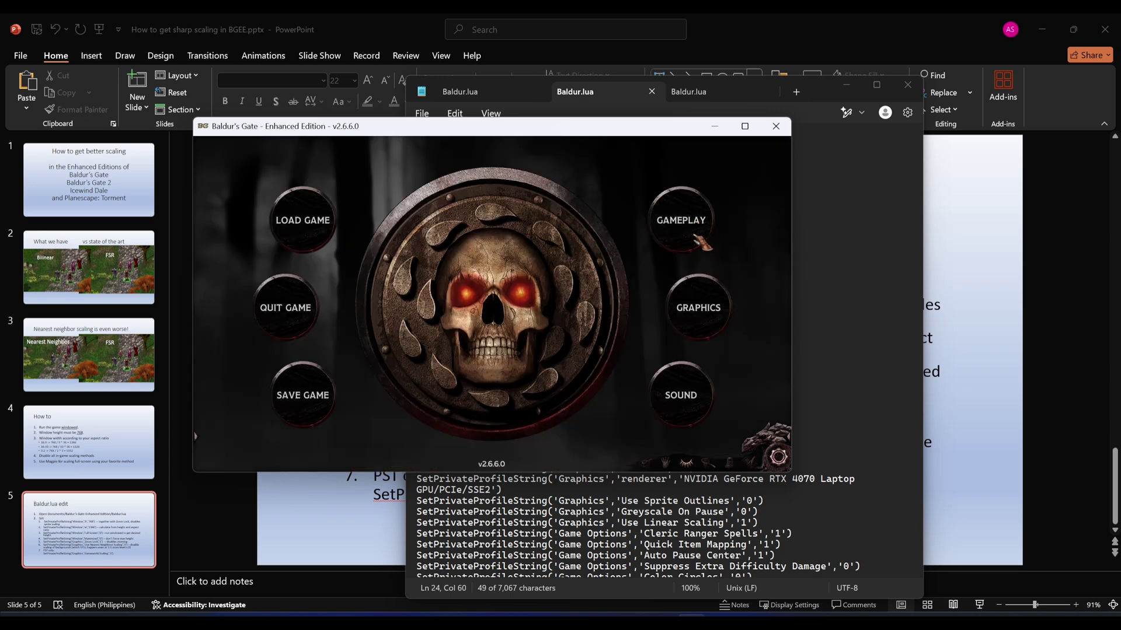
click(712, 312)
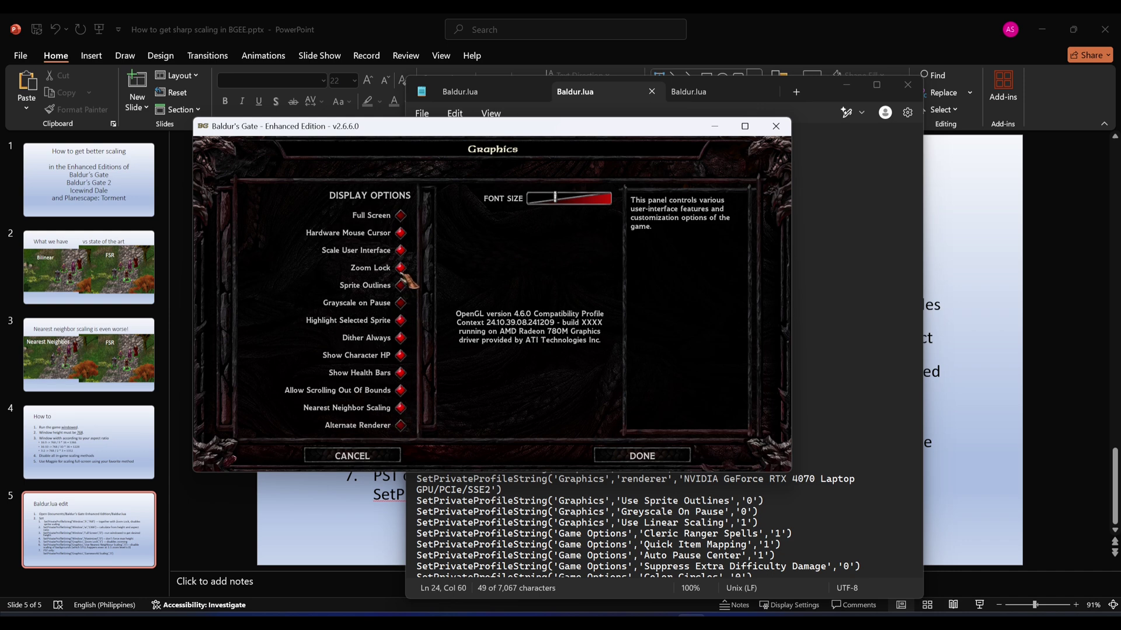
click(623, 457)
- Return to the temple map, pan around it, and minimize the game window
key(Escape)
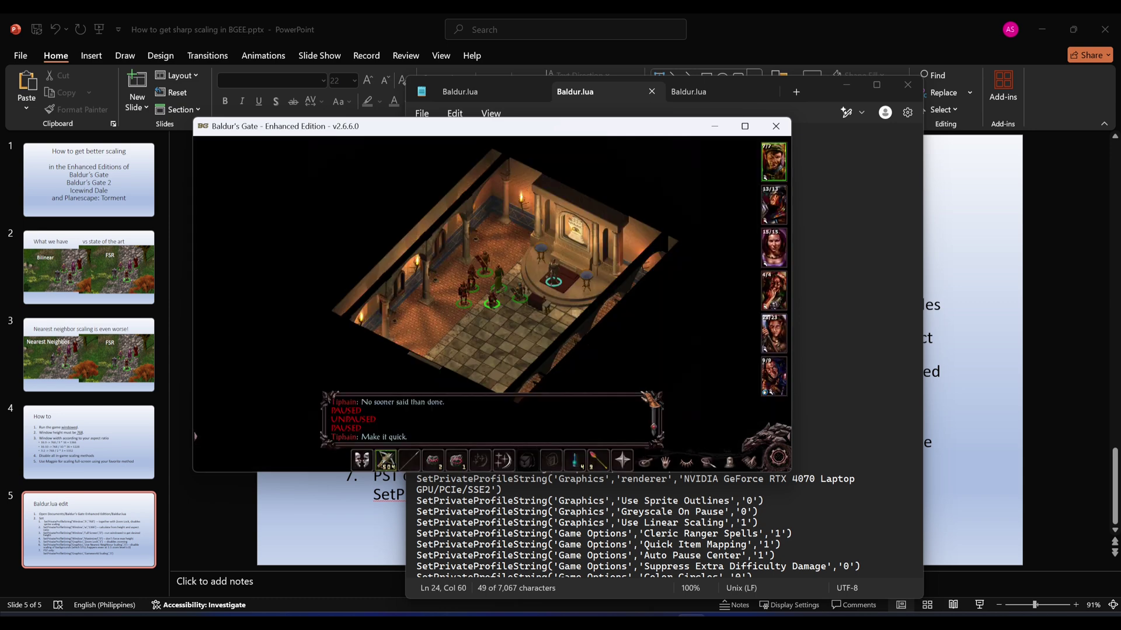
drag(728, 158, 502, 316)
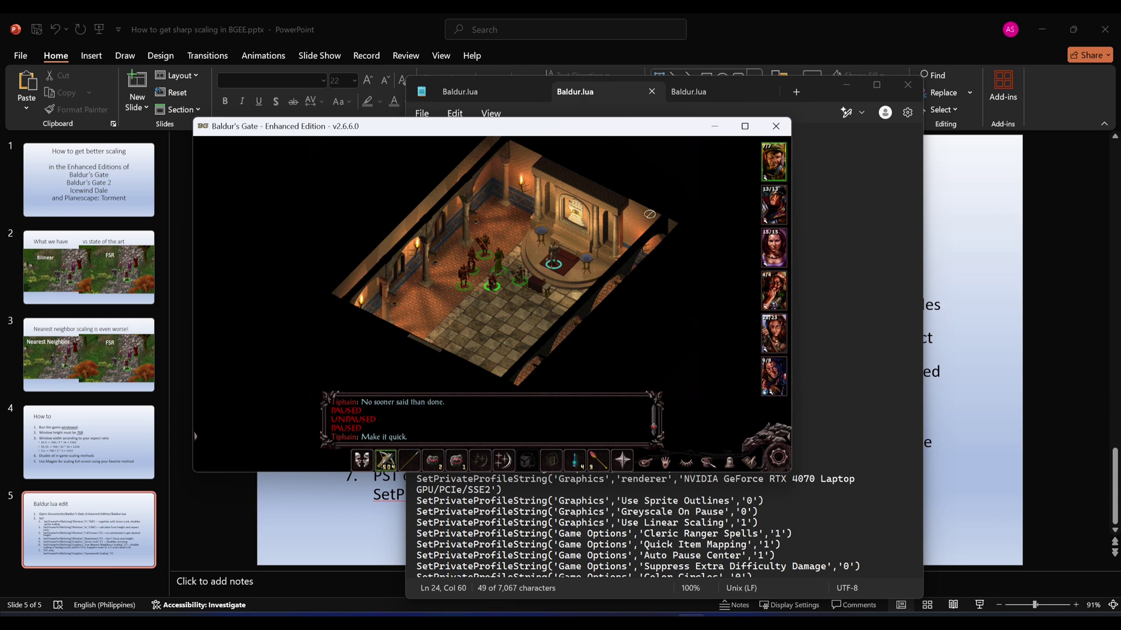
click(714, 126)
- Highlight 'Gameworld Scaling','1' and the window width/height lines, then switch to Magpie's GitHub page
click(618, 394)
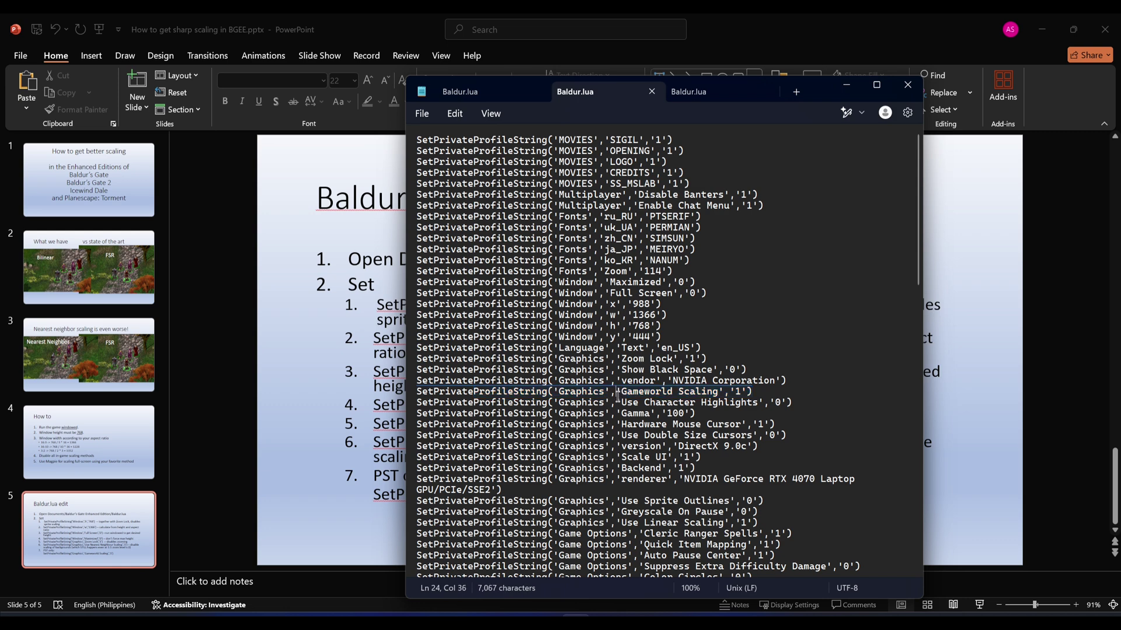
drag(618, 392, 748, 391)
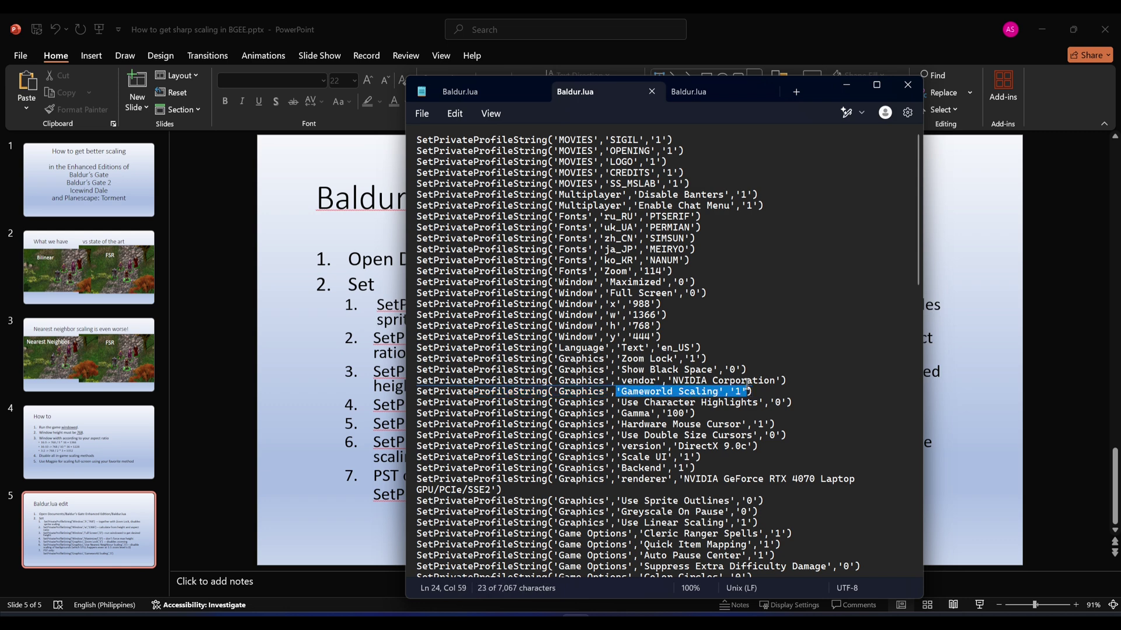
drag(667, 325, 406, 324)
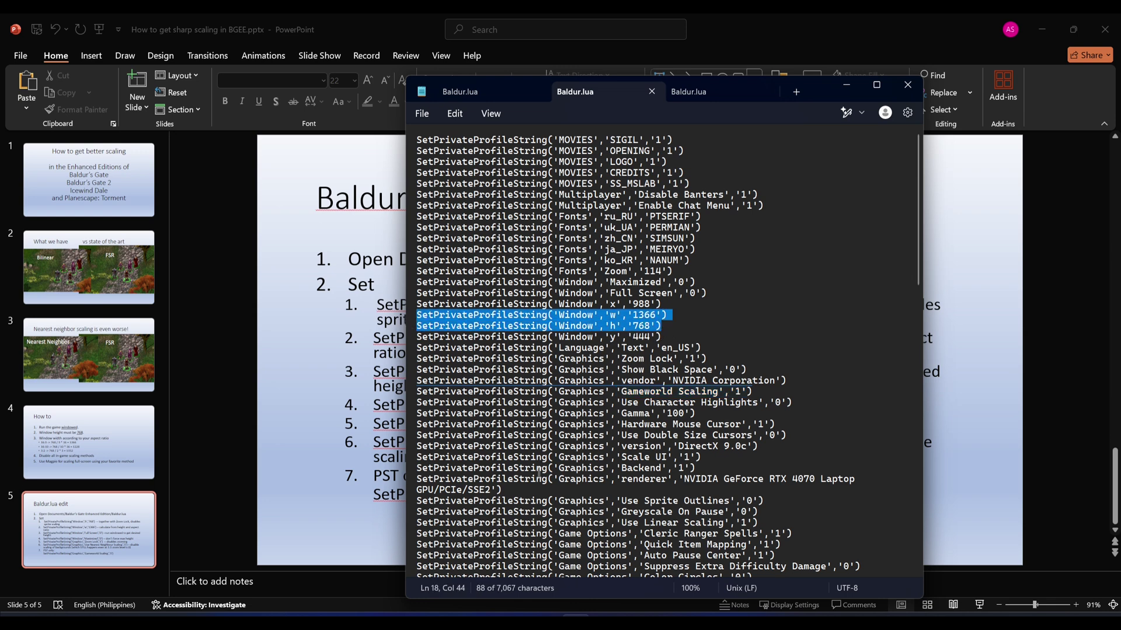
key(alt+Tab)
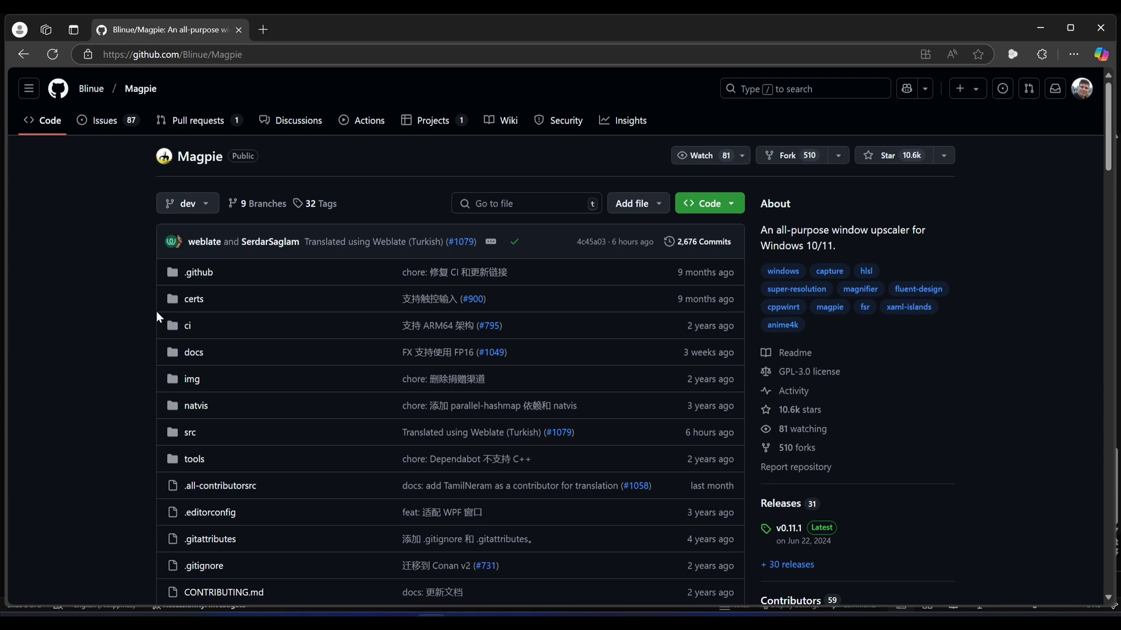
- Open Magpie's v0.11.1 release page on GitHub and scroll down to its assets
scroll(157, 317, down, 2)
scroll(155, 310, up, 2)
key(ctrl+l)
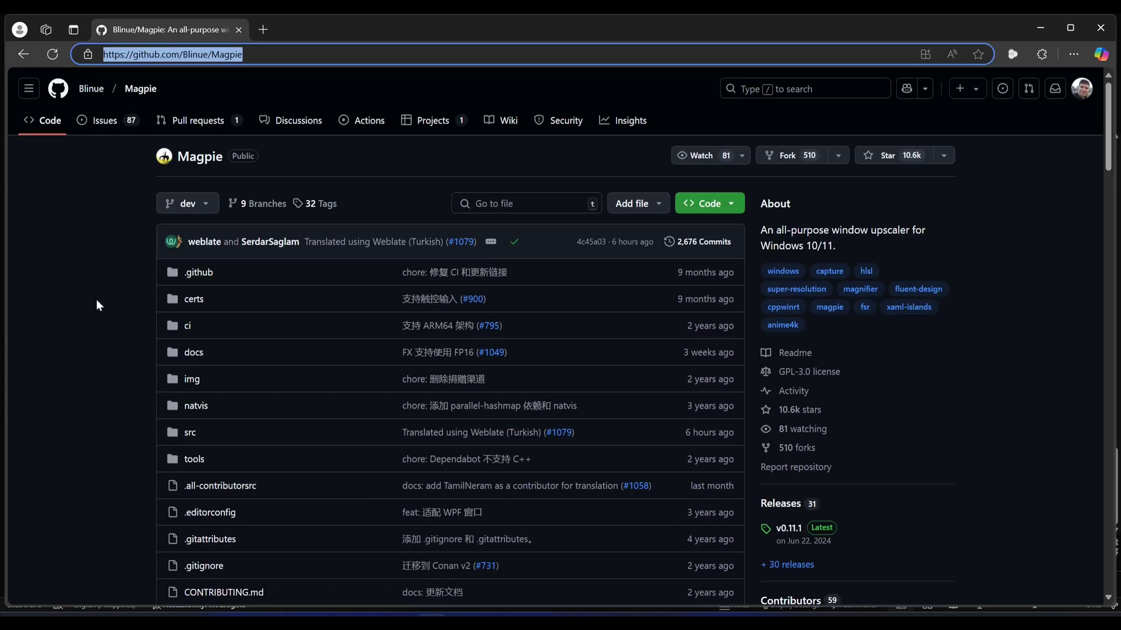
scroll(108, 301, down, 3)
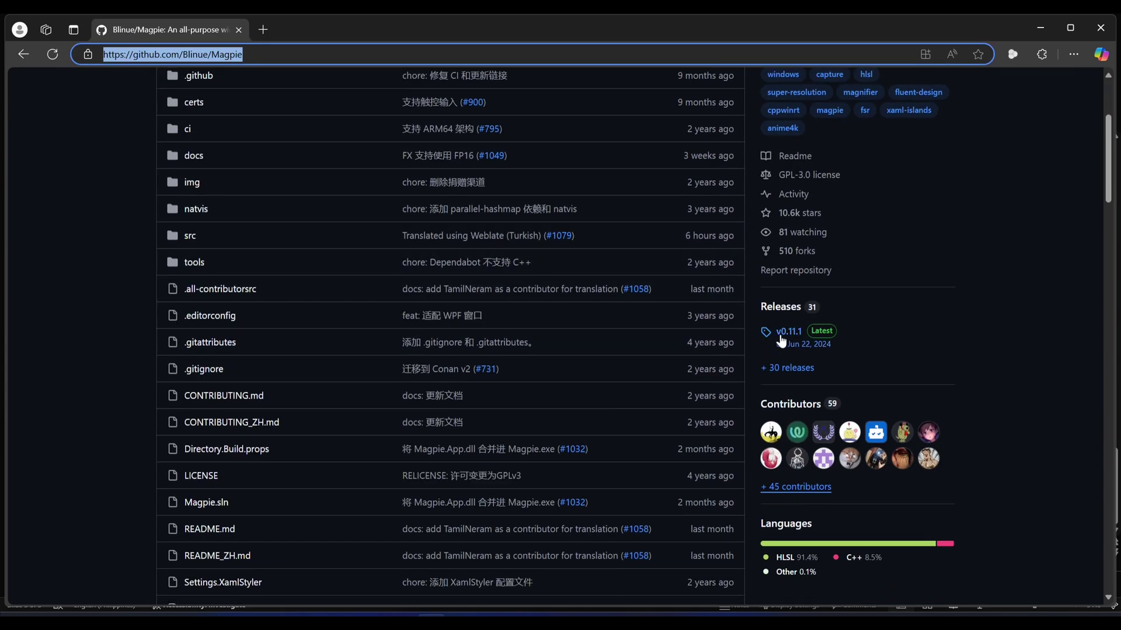
click(786, 336)
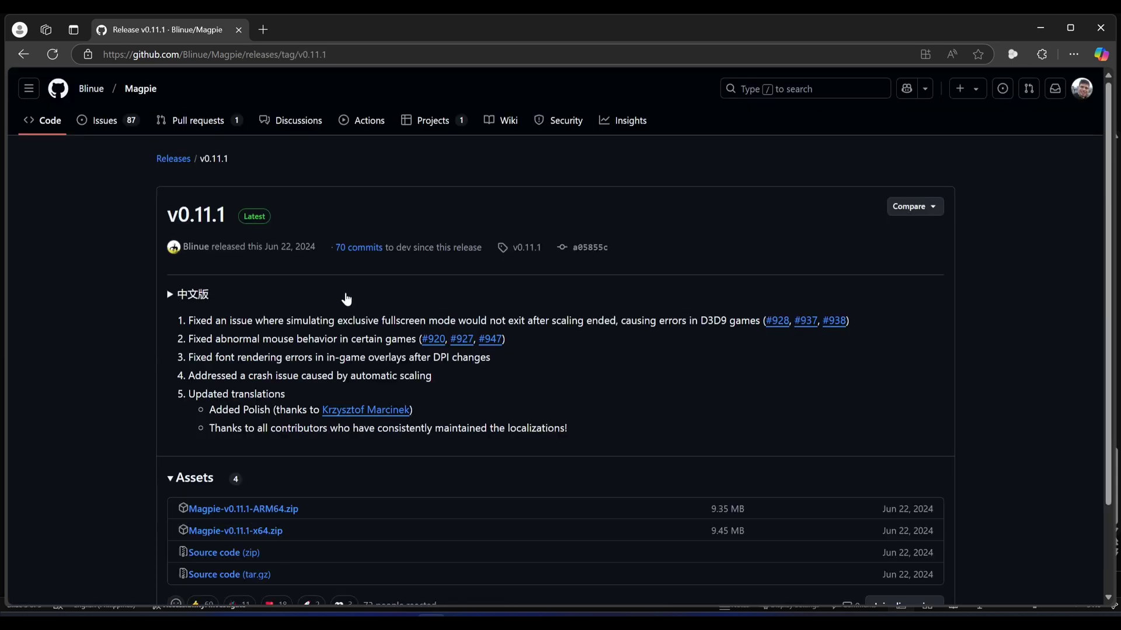
scroll(230, 371, down, 1)
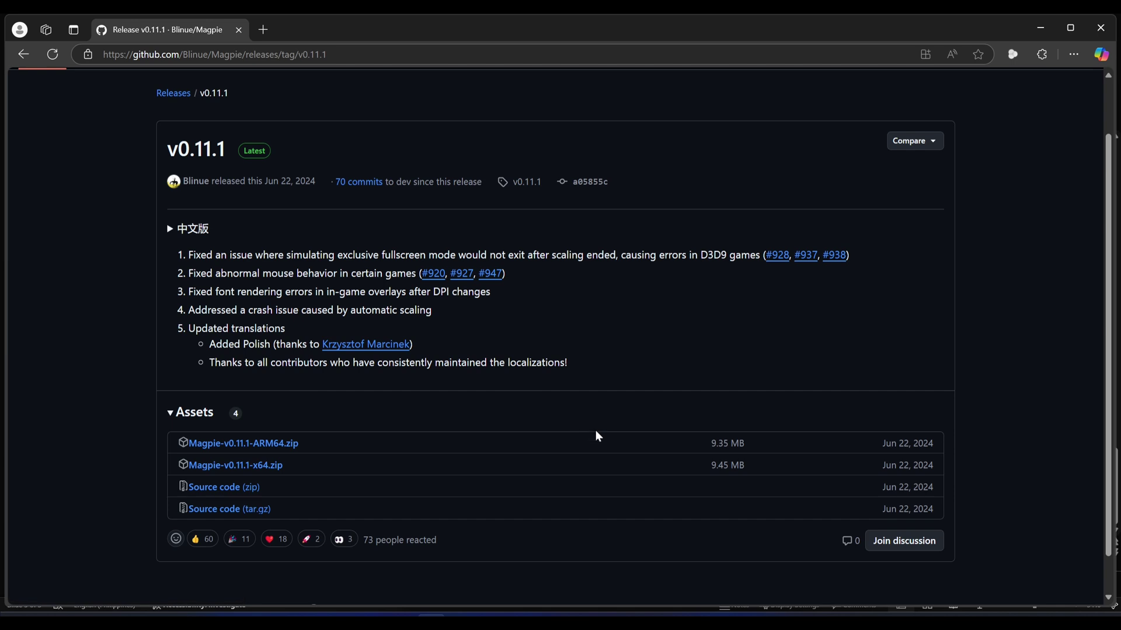
- Launch Magpie, move it left, and toggle Win+Shift+A scaling off the Baldur's Gate window
click(729, 555)
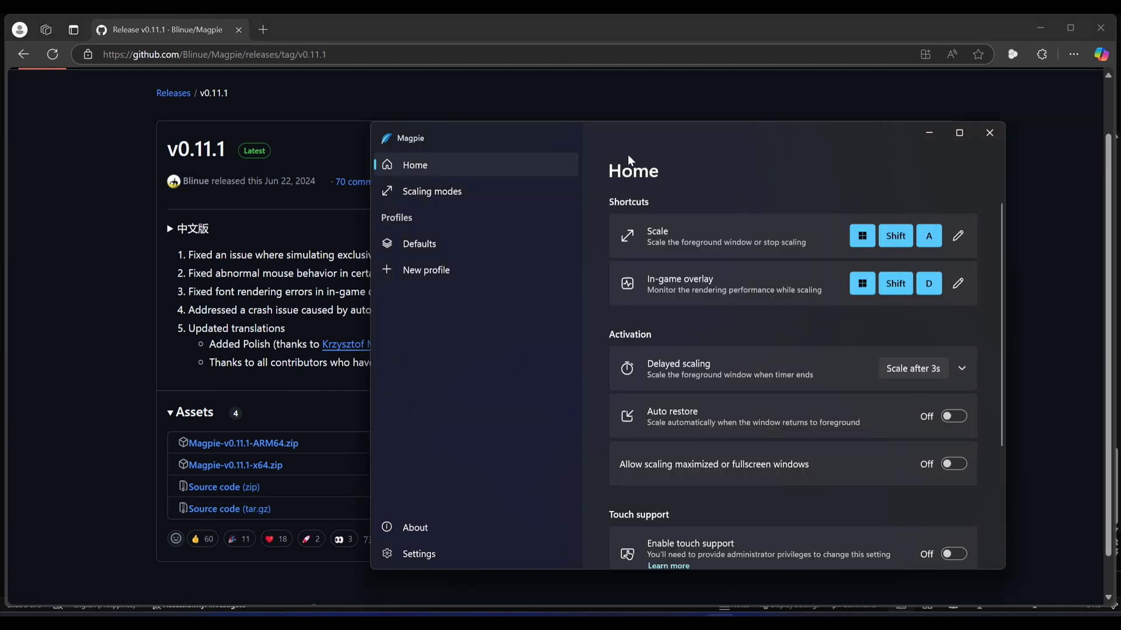
drag(639, 134, 559, 131)
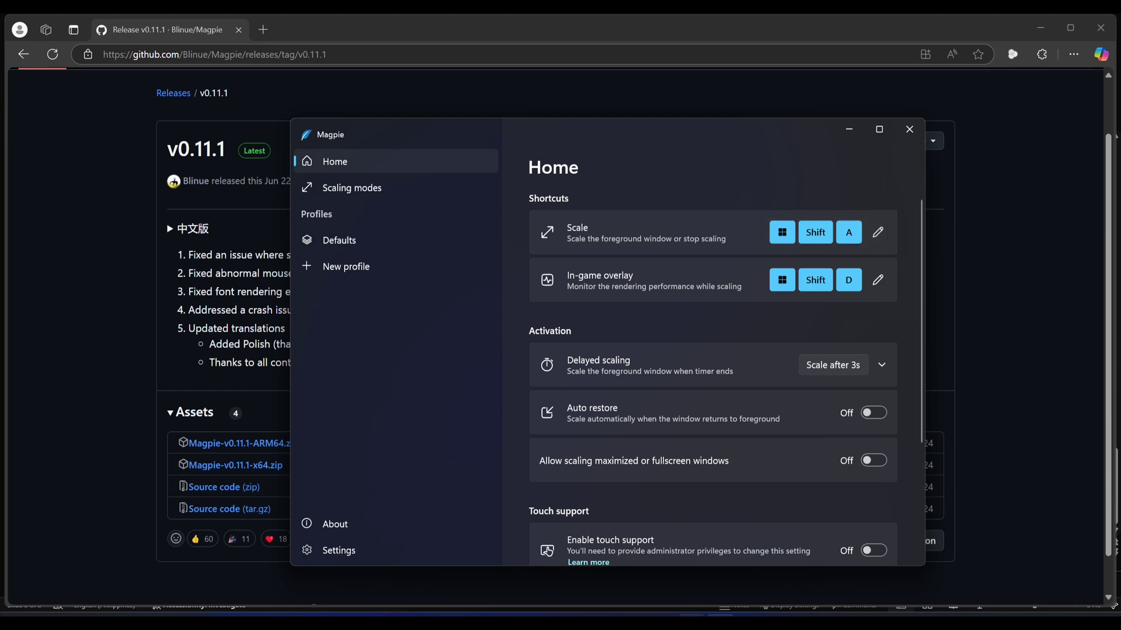
key(alt+Tab)
scroll(650, 210, down, 5)
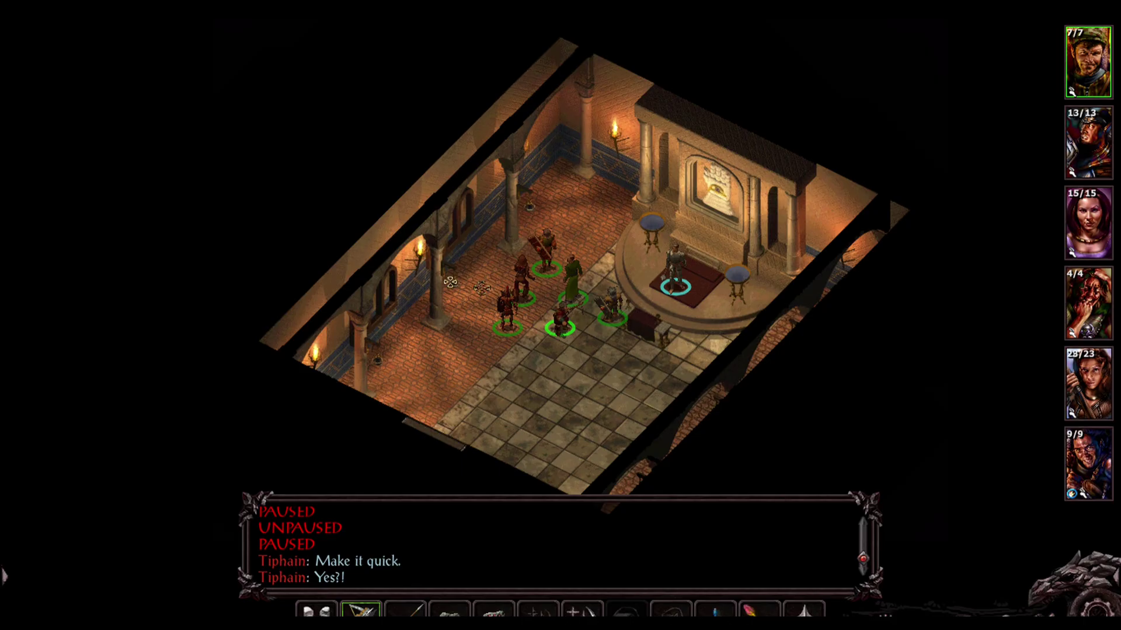
key(super+shift+a)
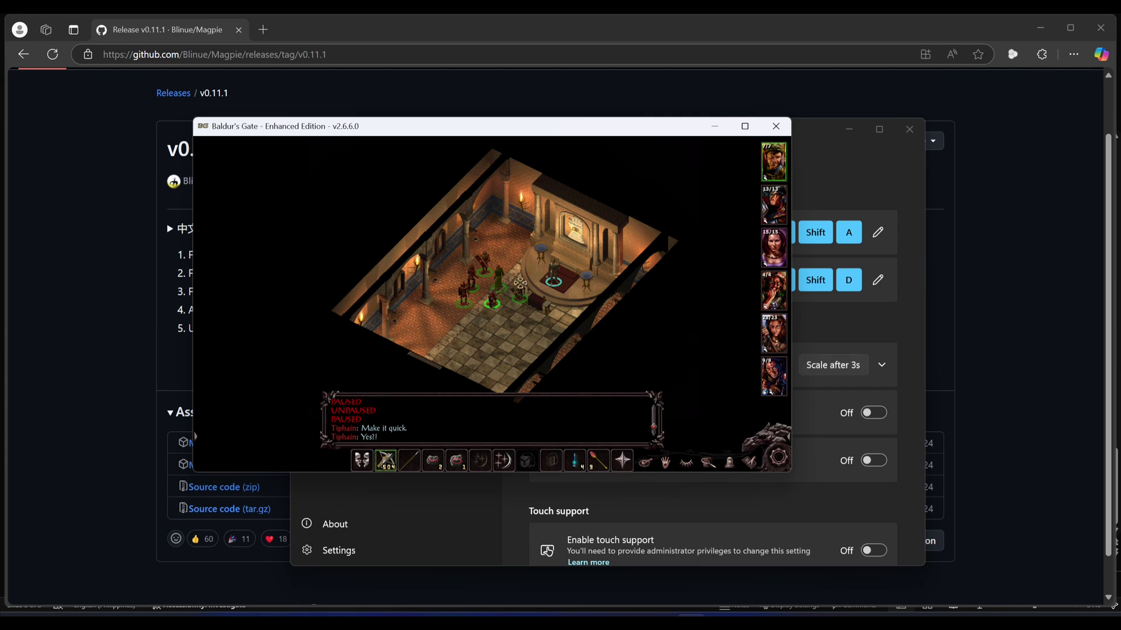
- Browse Magpie's scaling modes, expanding Bilinear and viewing its add-effect list without adding anything
click(802, 188)
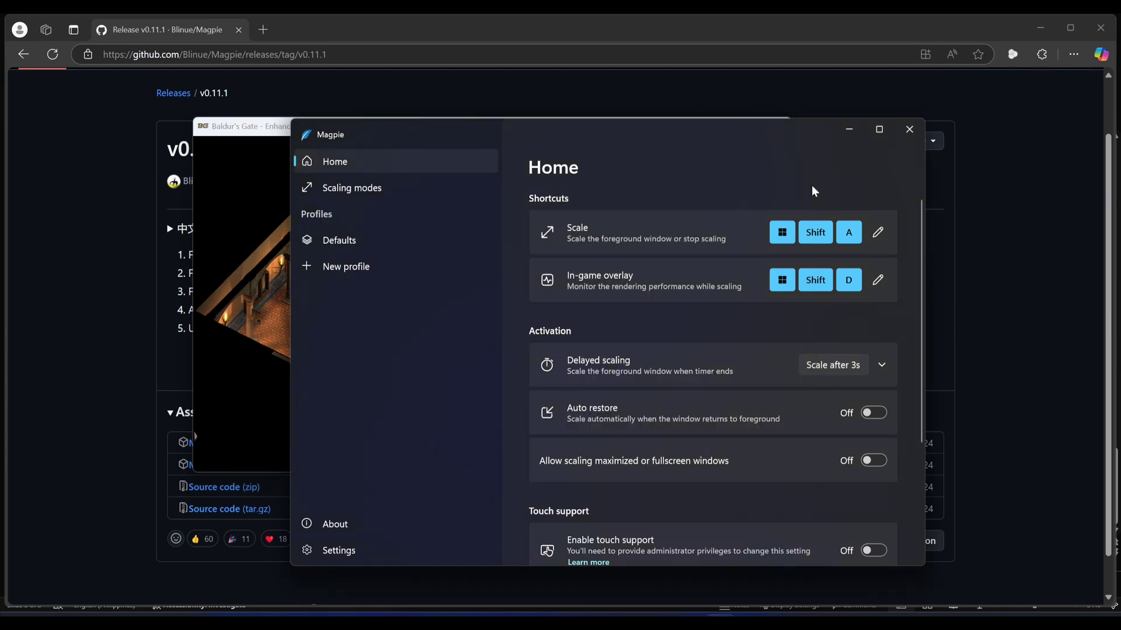
click(356, 190)
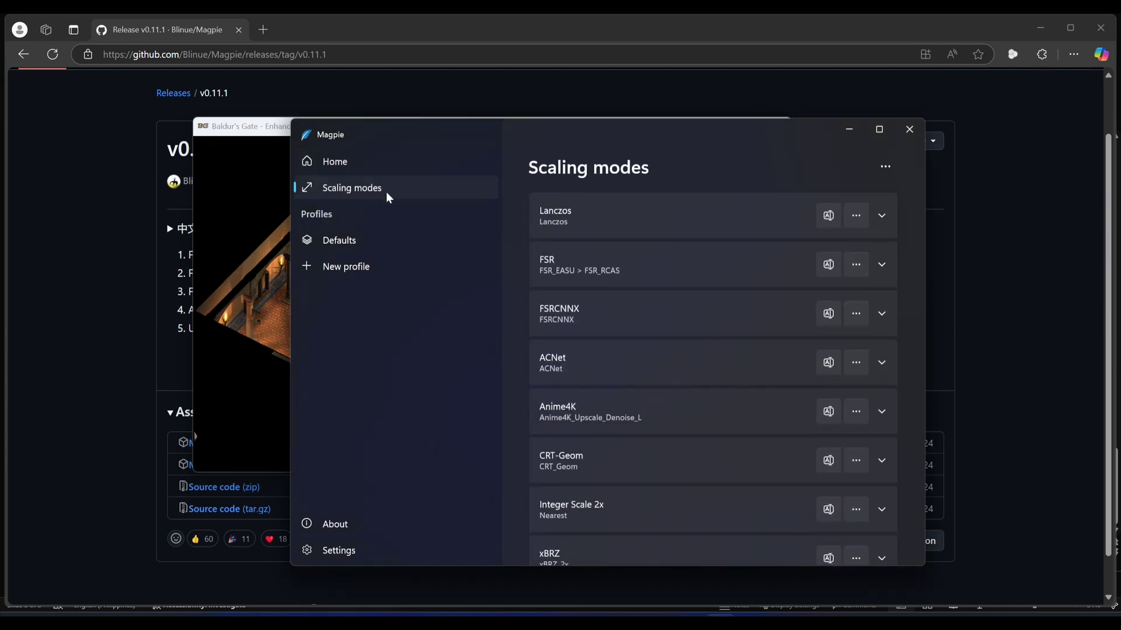
scroll(618, 352, down, 3)
scroll(624, 307, up, 3)
scroll(625, 307, down, 3)
click(630, 475)
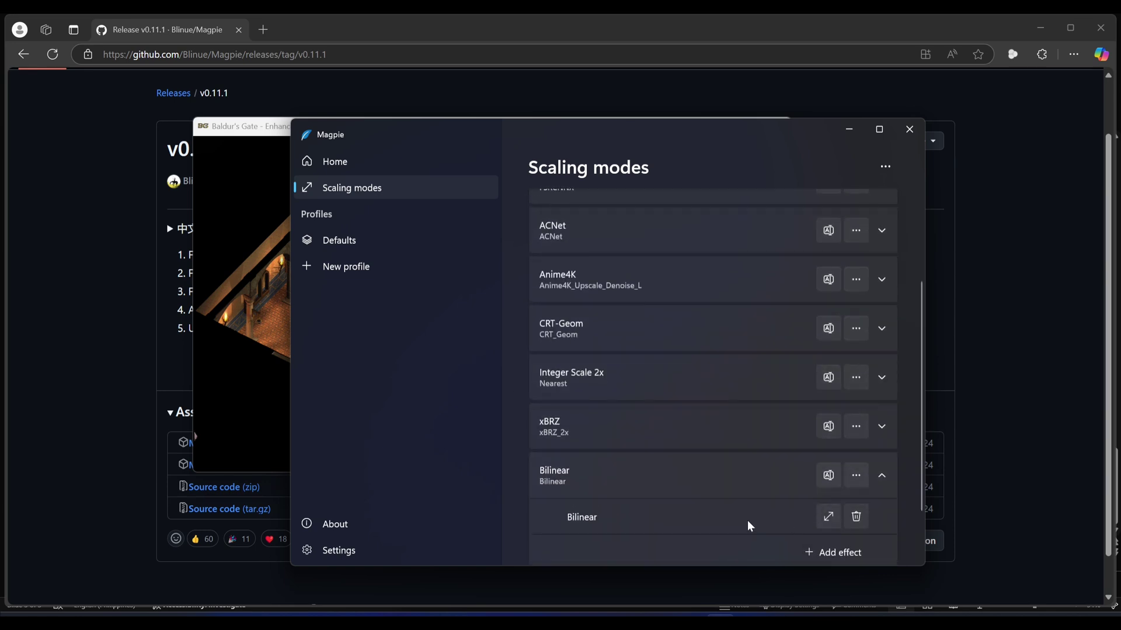
click(831, 552)
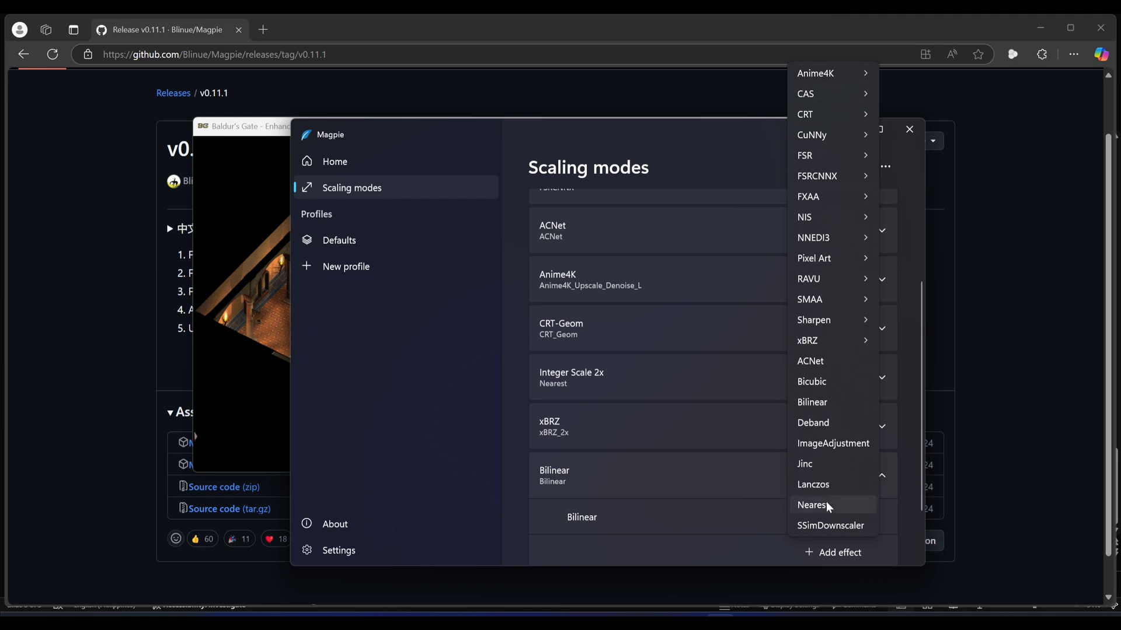
mouse_move(817, 75)
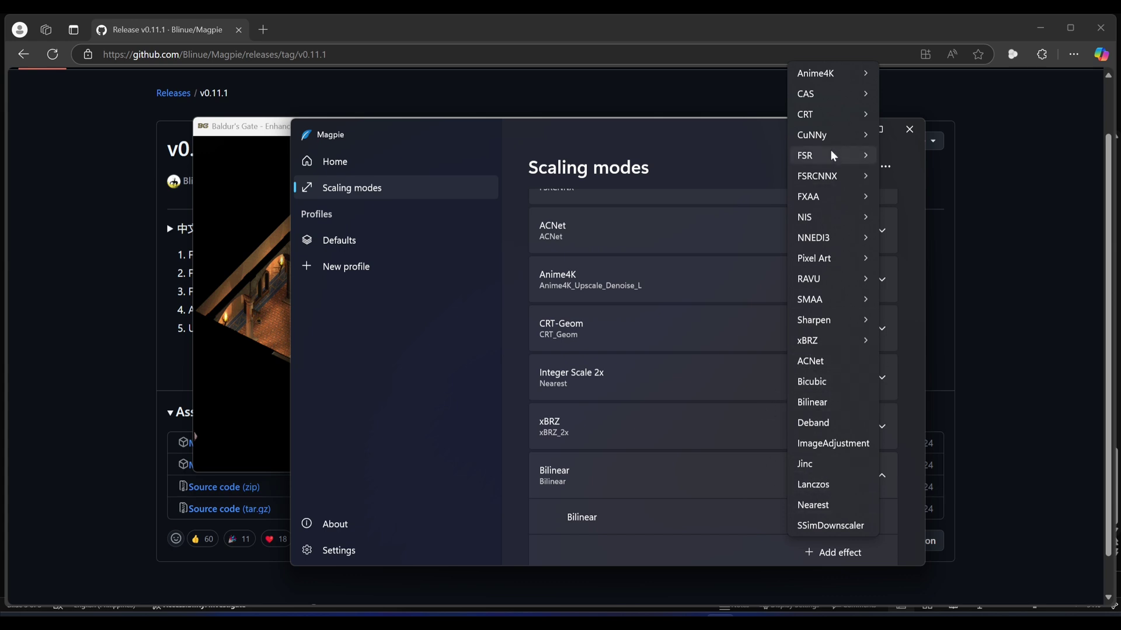
mouse_move(811, 159)
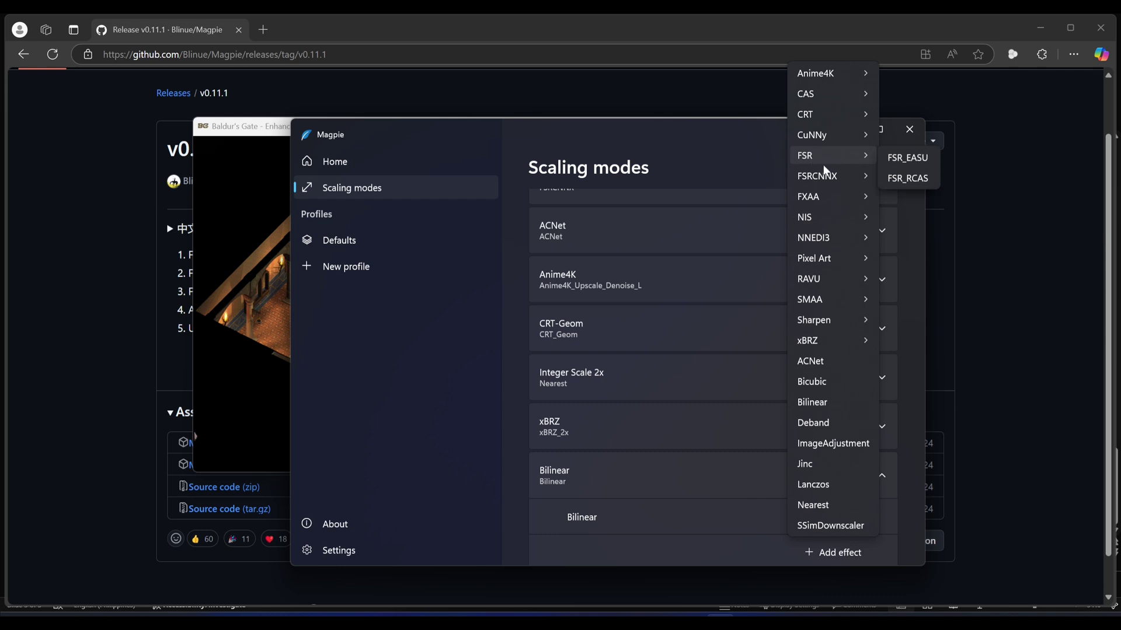
click(577, 167)
- Set the Defaults profile's scaling mode to FSR
scroll(543, 306, up, 3)
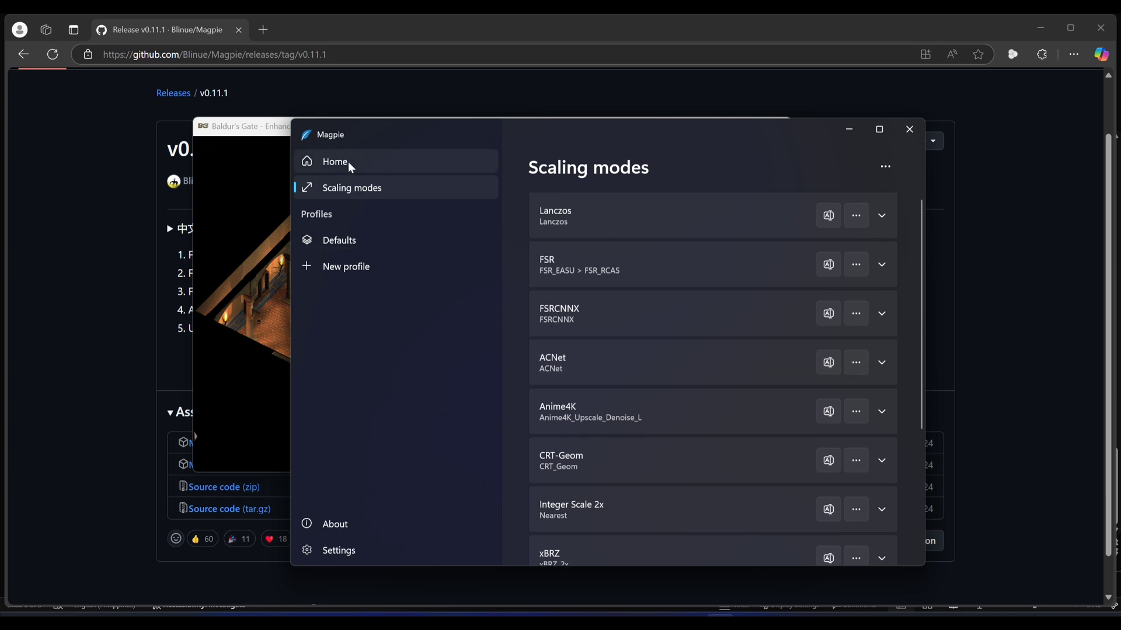
click(335, 239)
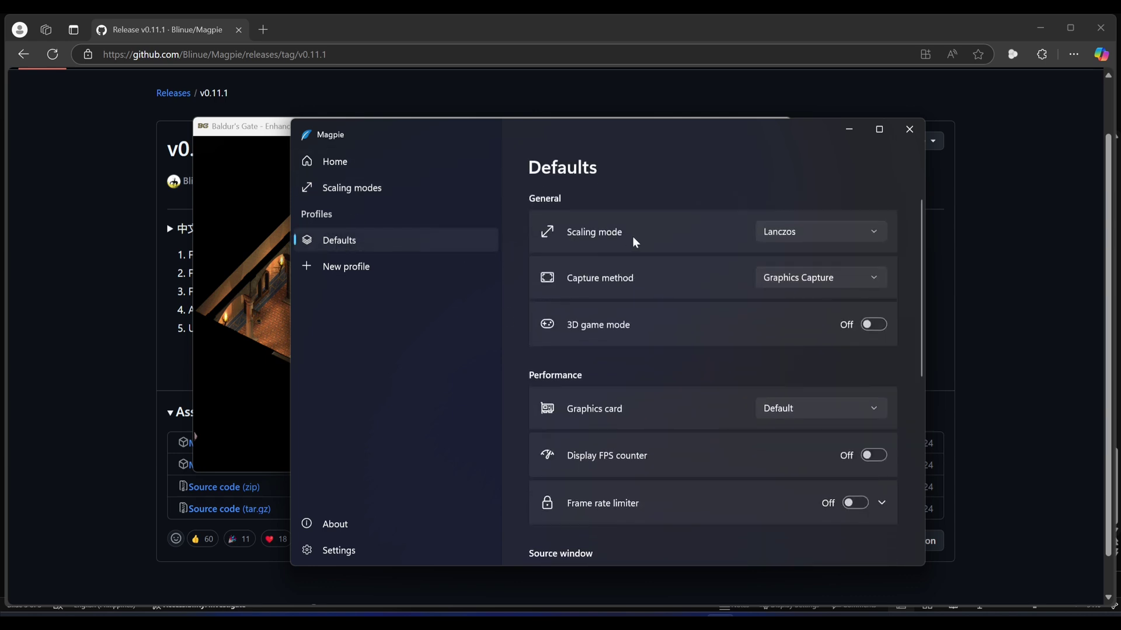
click(829, 232)
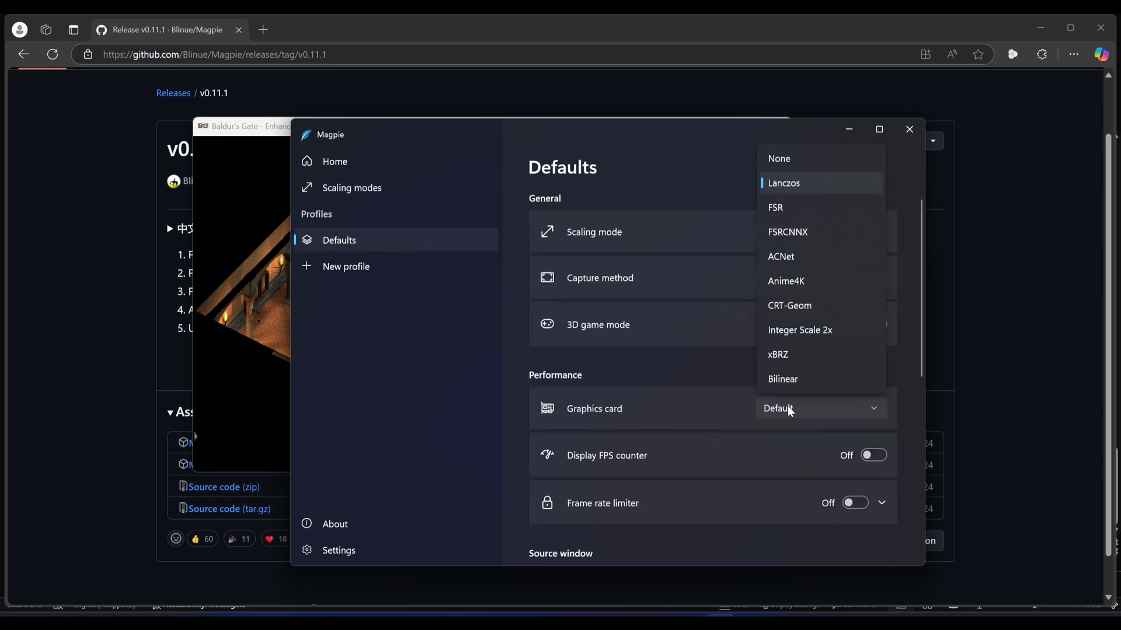
click(788, 209)
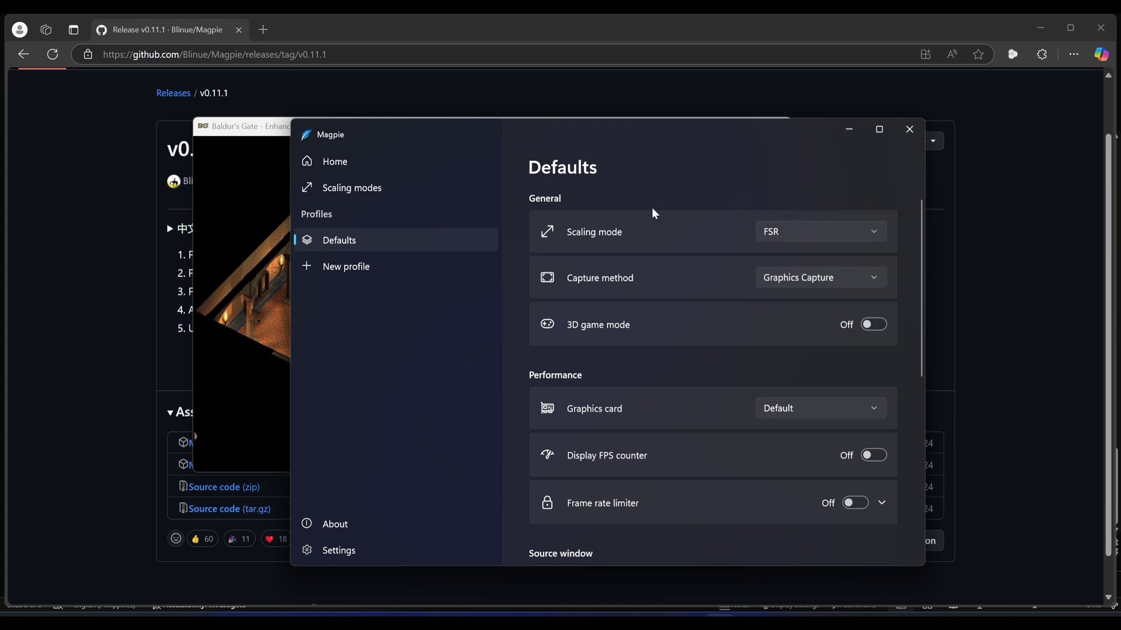
- Upscale Baldur's Gate fullscreen with Alt+Shift+A and move the party onto the tiled floor
key(alt+Tab)
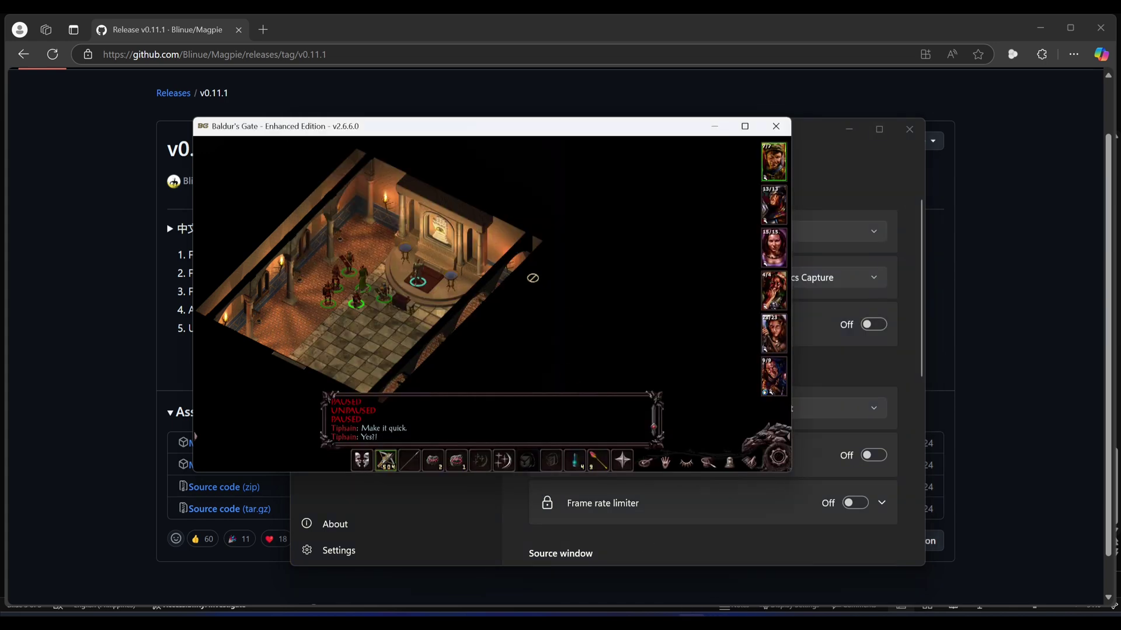
key(alt+shift+a)
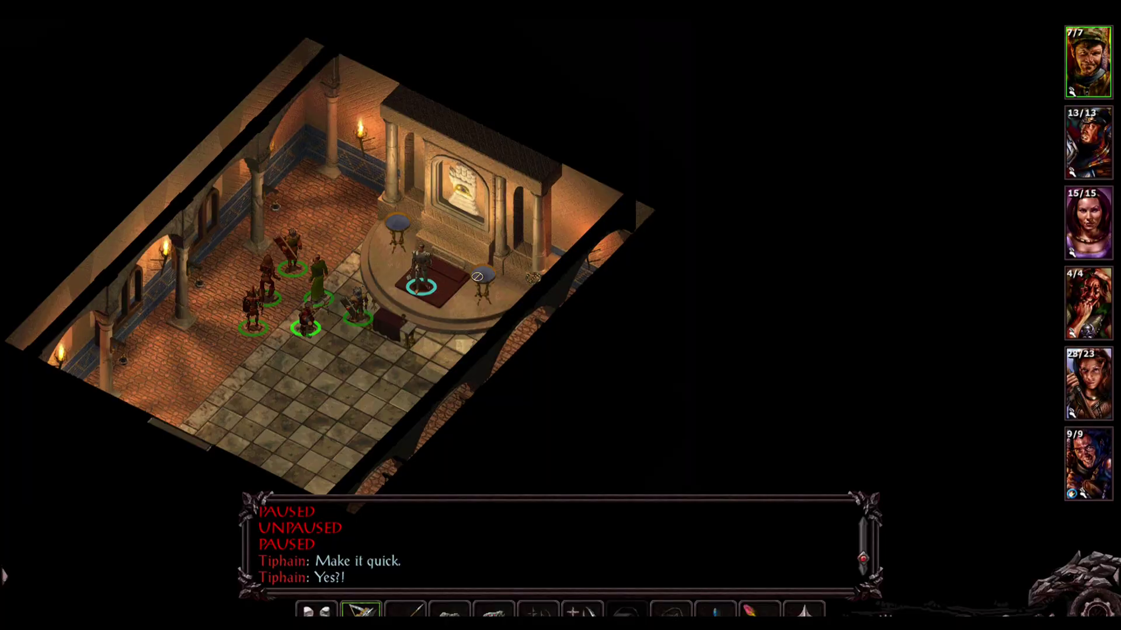
click(305, 399)
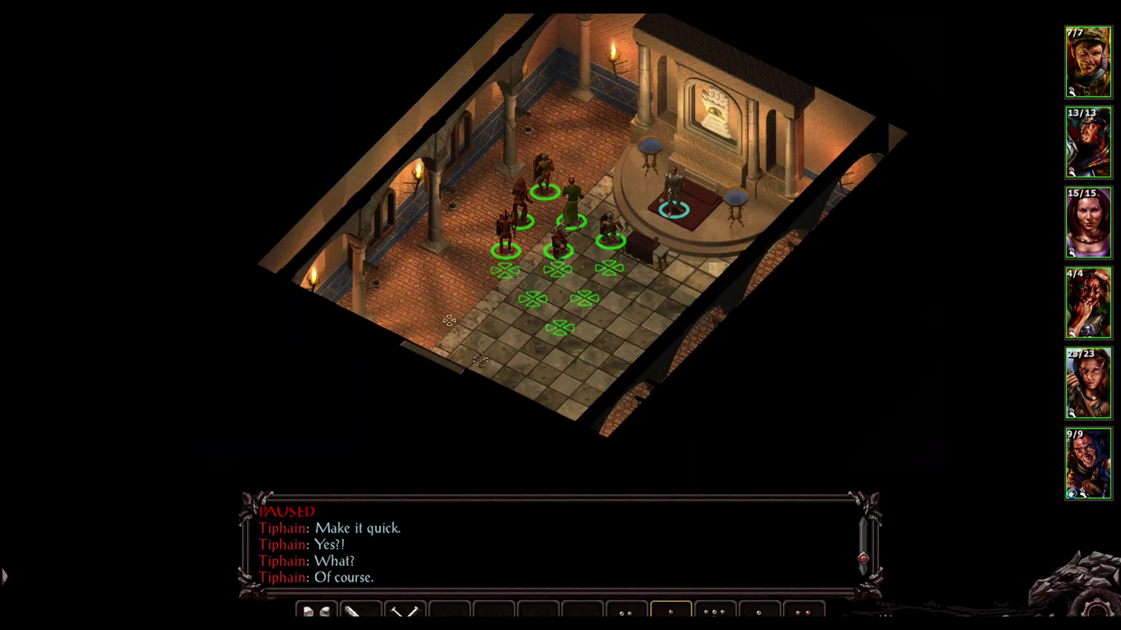
scroll(431, 228, up, 2)
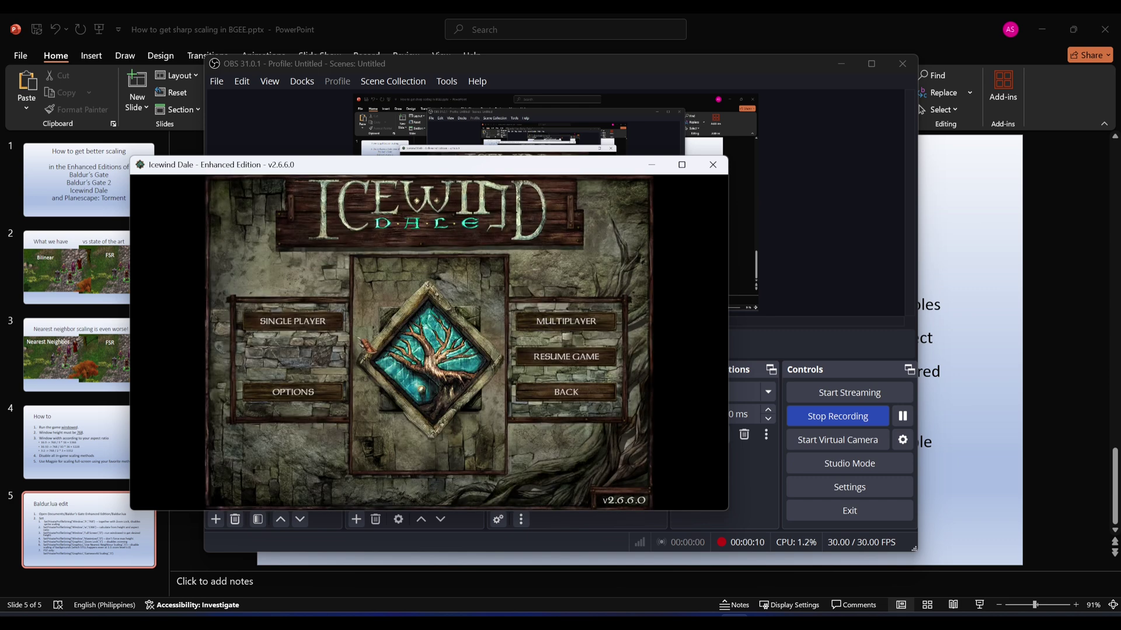
- From the Icewind Dale main menu, load the saved game into the tavern scene
click(326, 333)
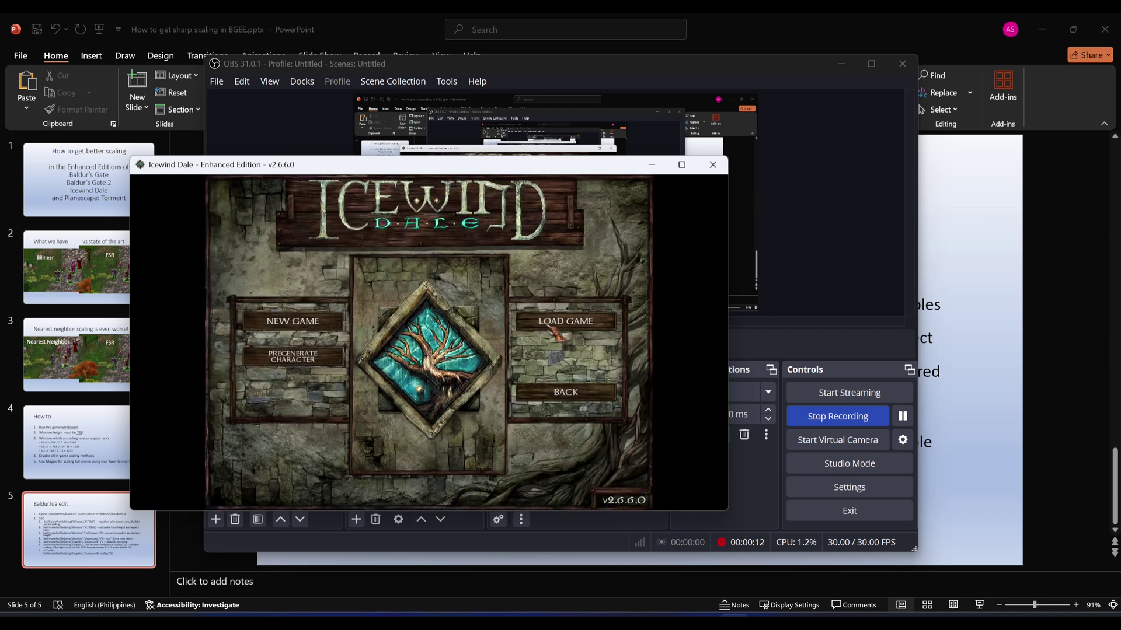
click(578, 396)
click(569, 389)
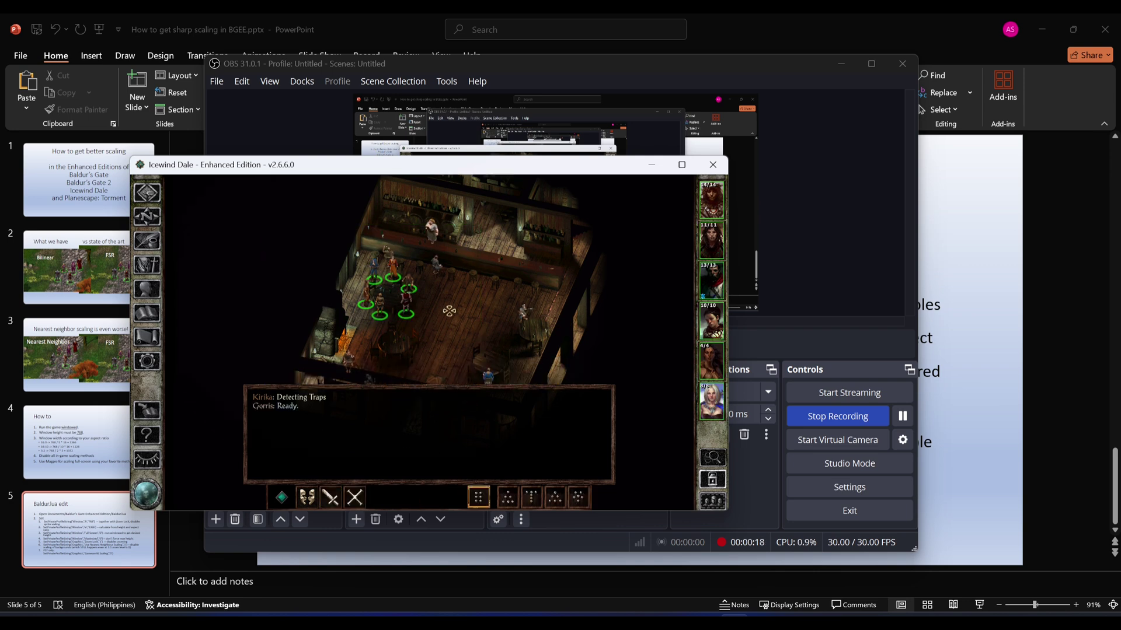
- Upscale Icewind Dale to sharp fullscreen, then walk the party across the tavern toward the exit
key(super+shift+a)
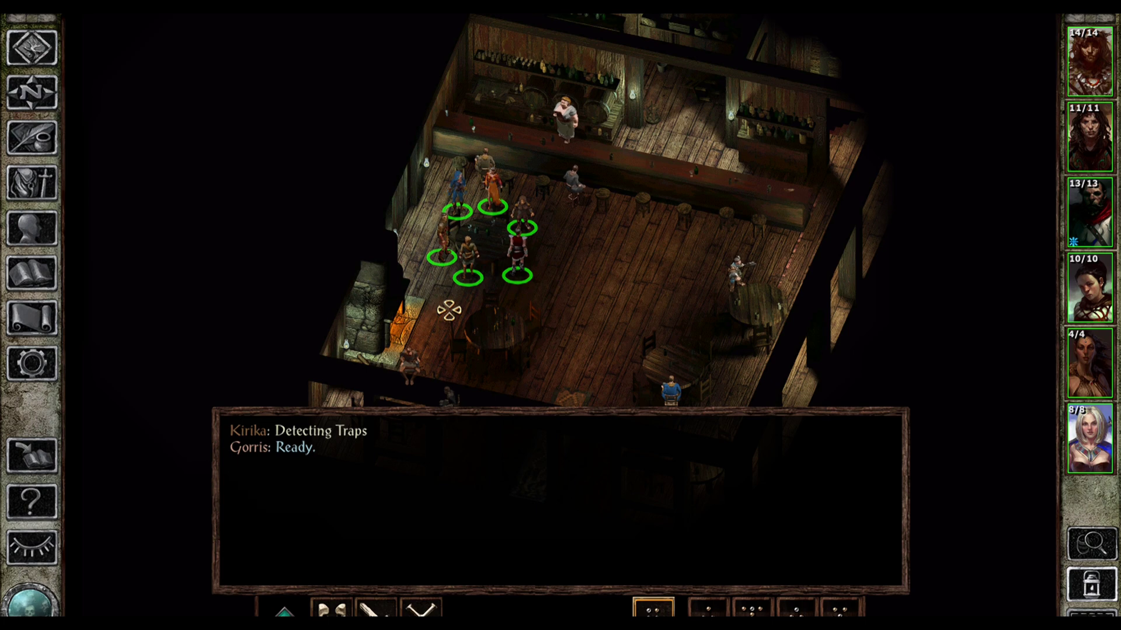
click(607, 302)
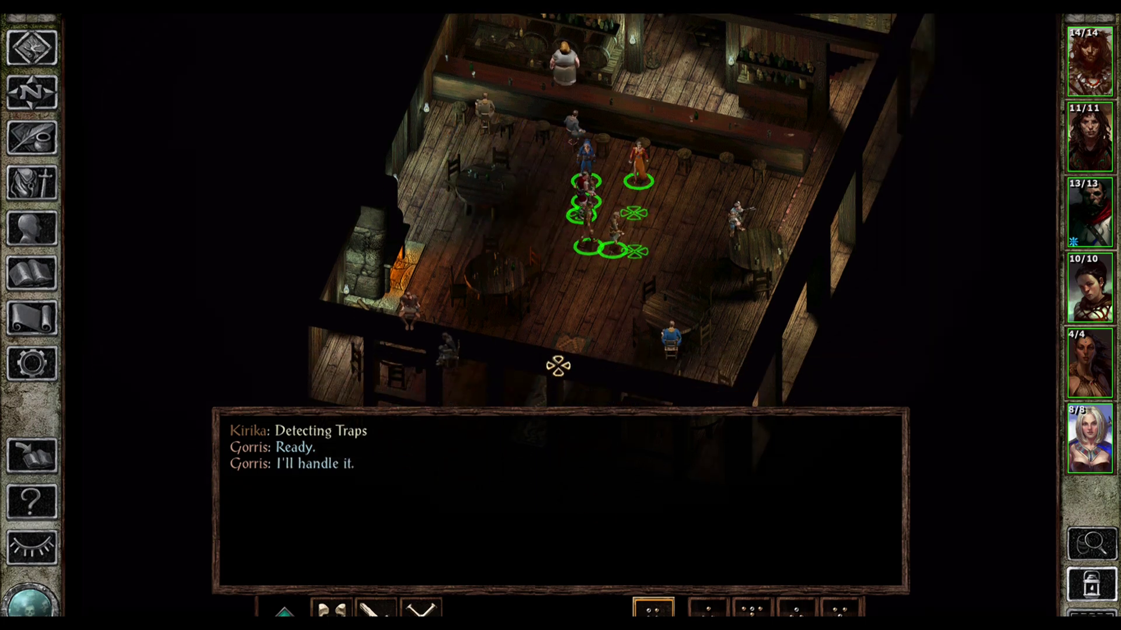
click(576, 367)
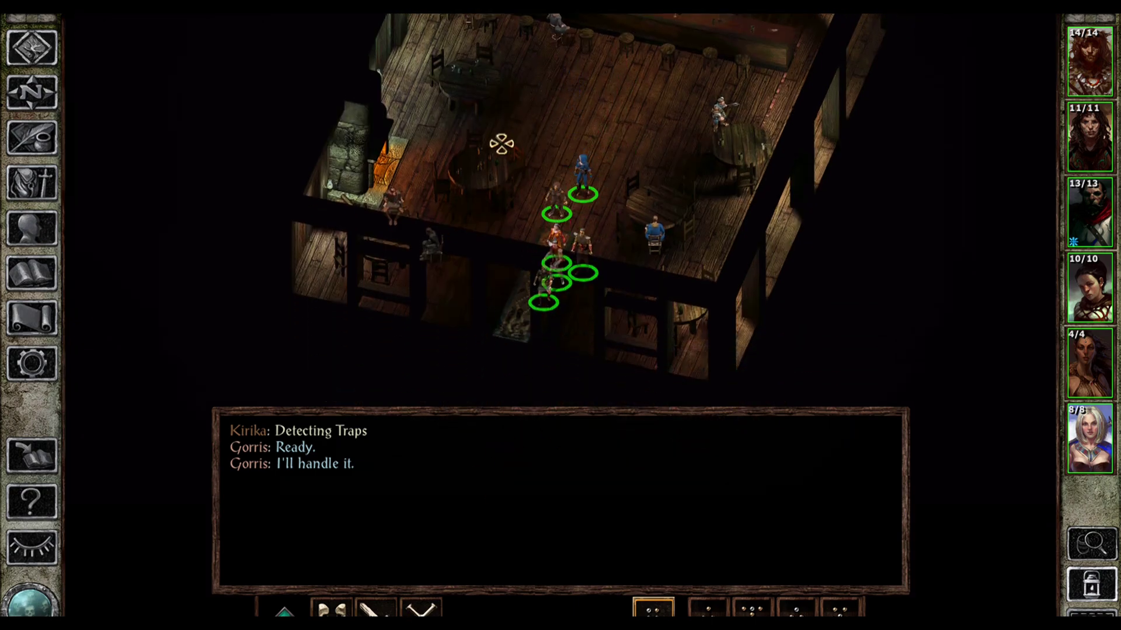
click(580, 133)
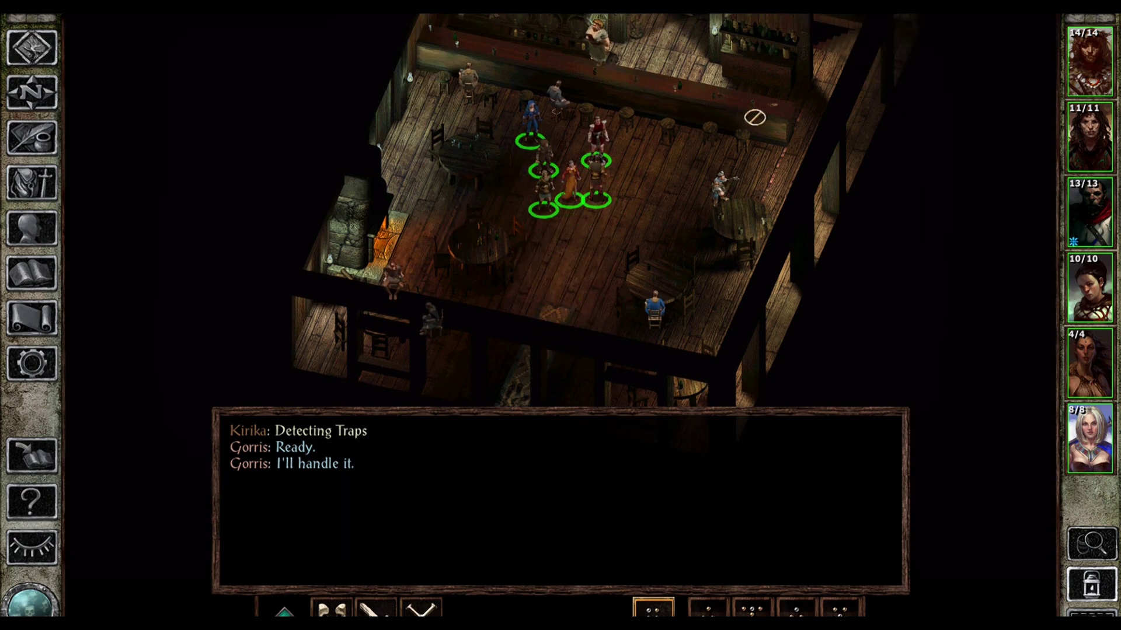
click(533, 356)
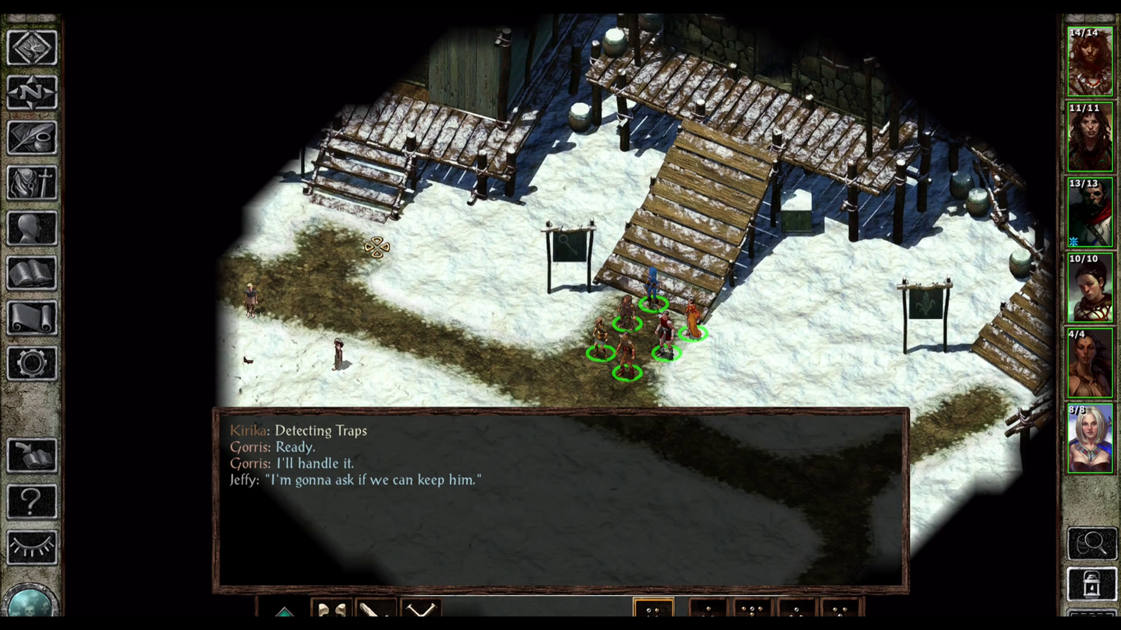
- Walk the party left past the wooden buildings and along the grassy path
click(415, 288)
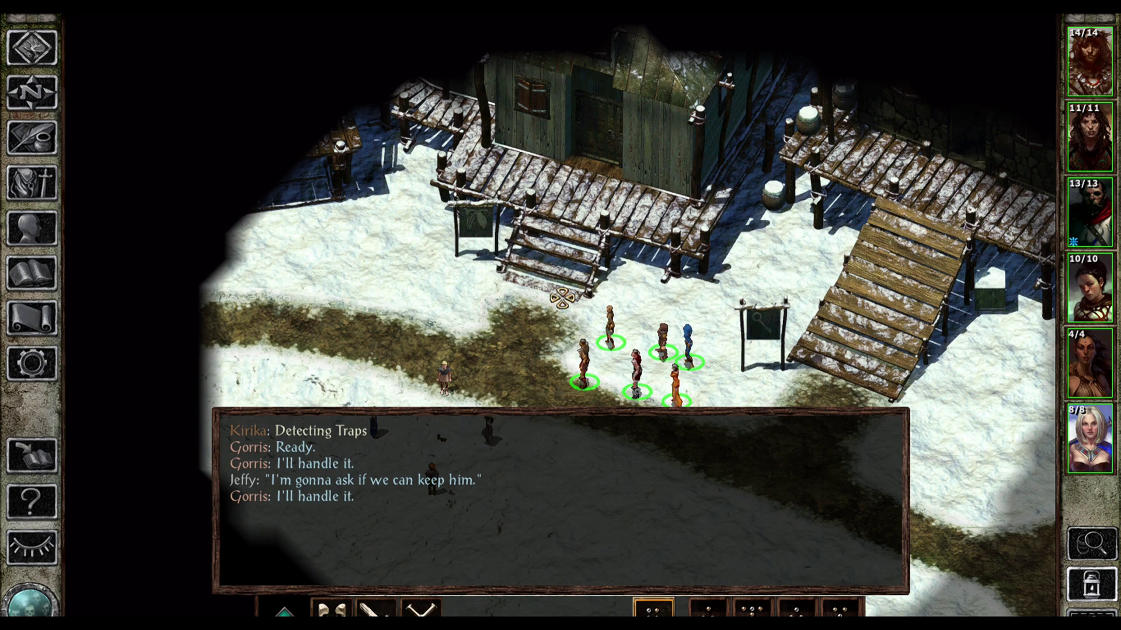
click(474, 298)
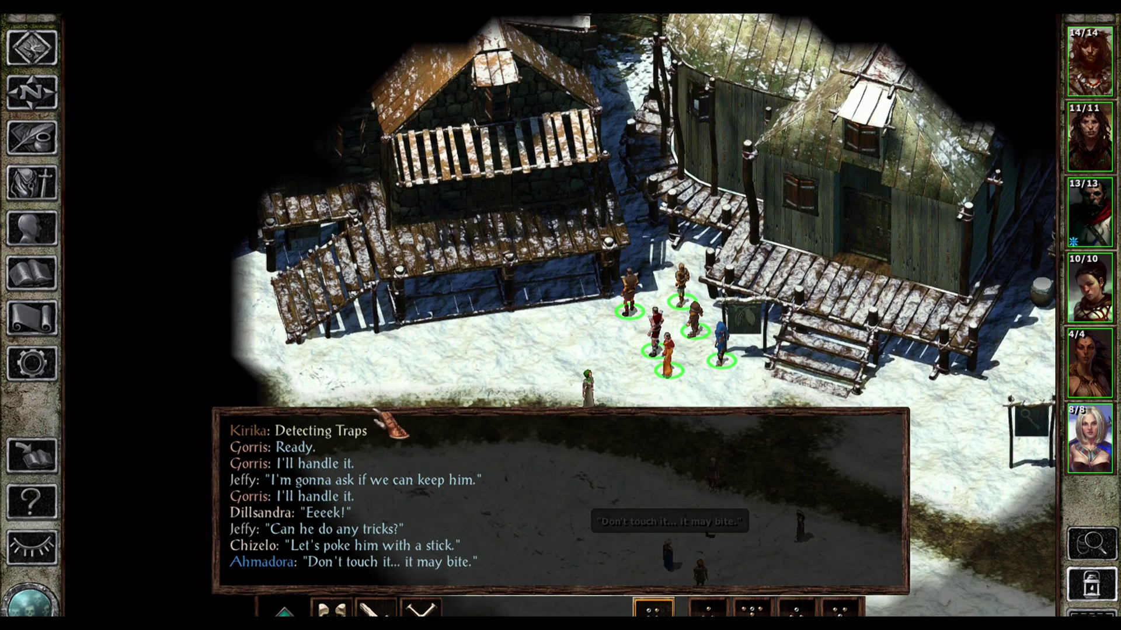
click(444, 360)
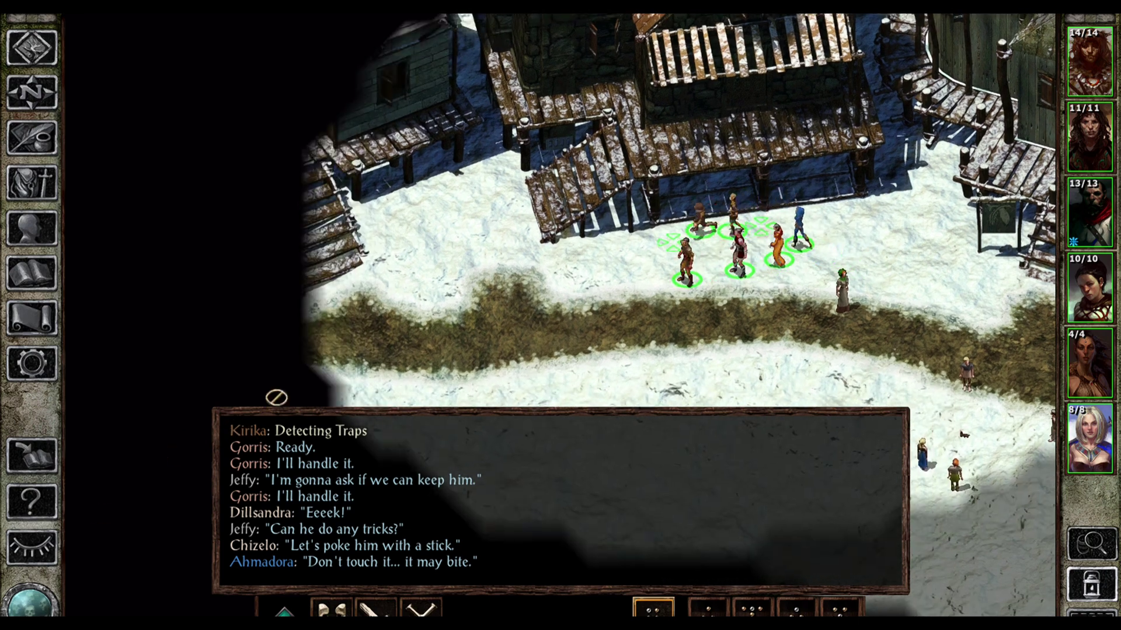
click(485, 320)
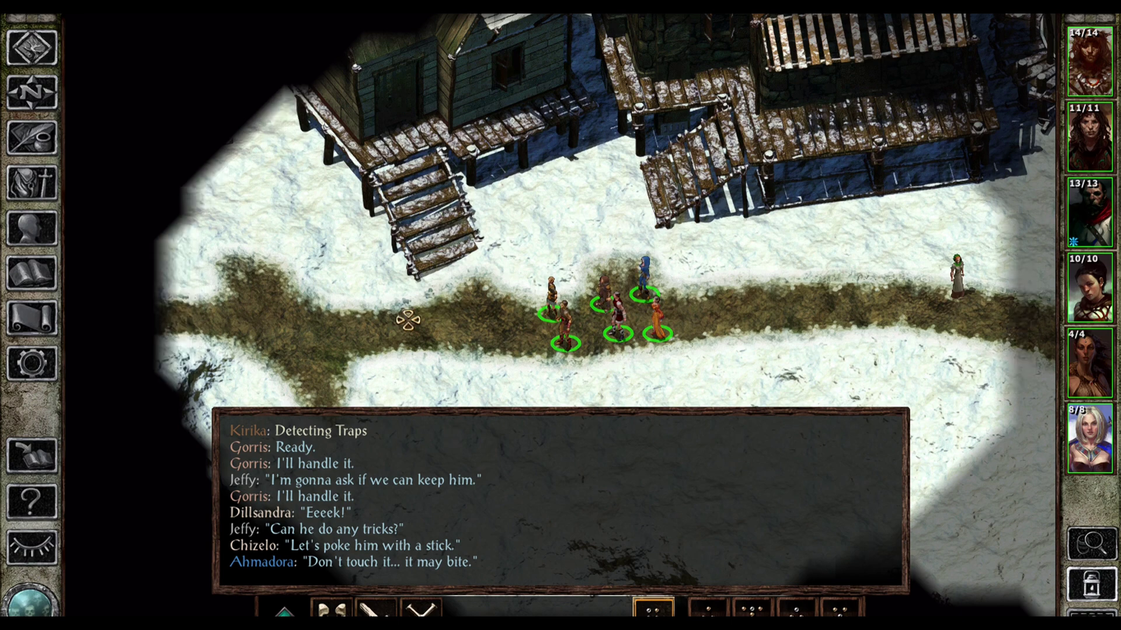
key(Left)
key(Down)
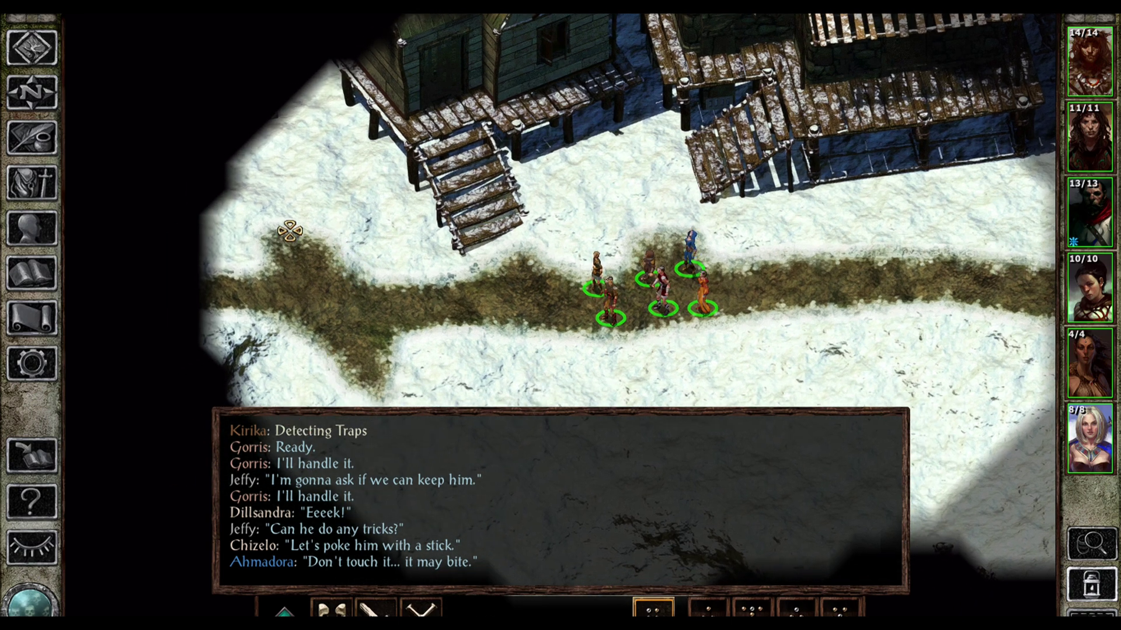
click(289, 231)
key(Left)
key(Up)
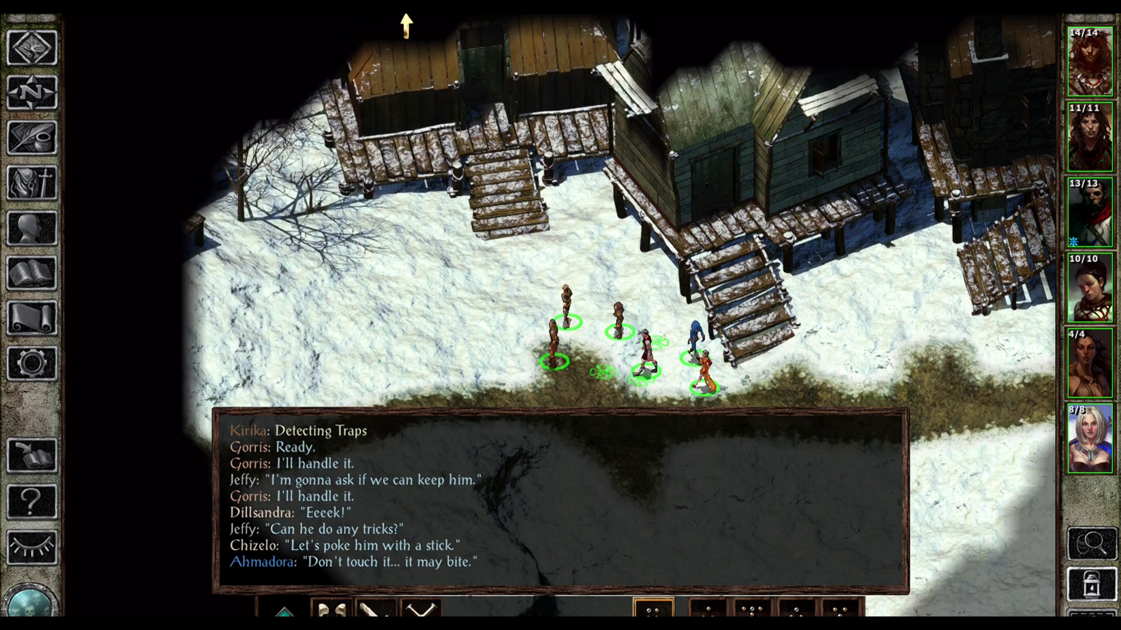
- Send the party toward the wooden stairs while panning the map south-west
mouse_move(406, 26)
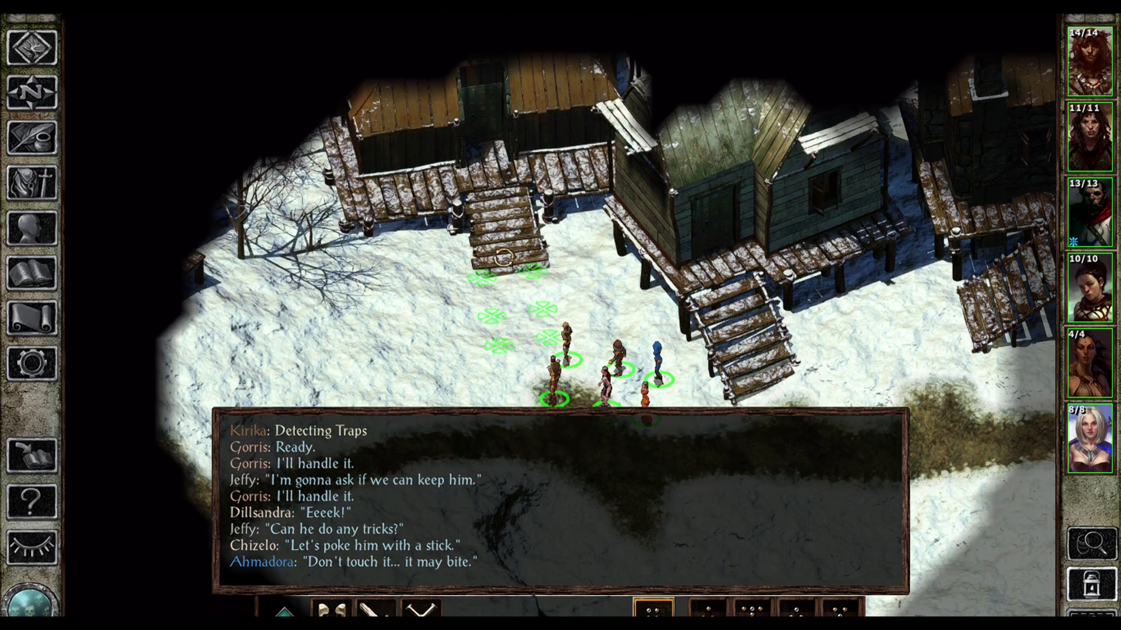
mouse_move(250, 20)
key(Down)
key(Left)
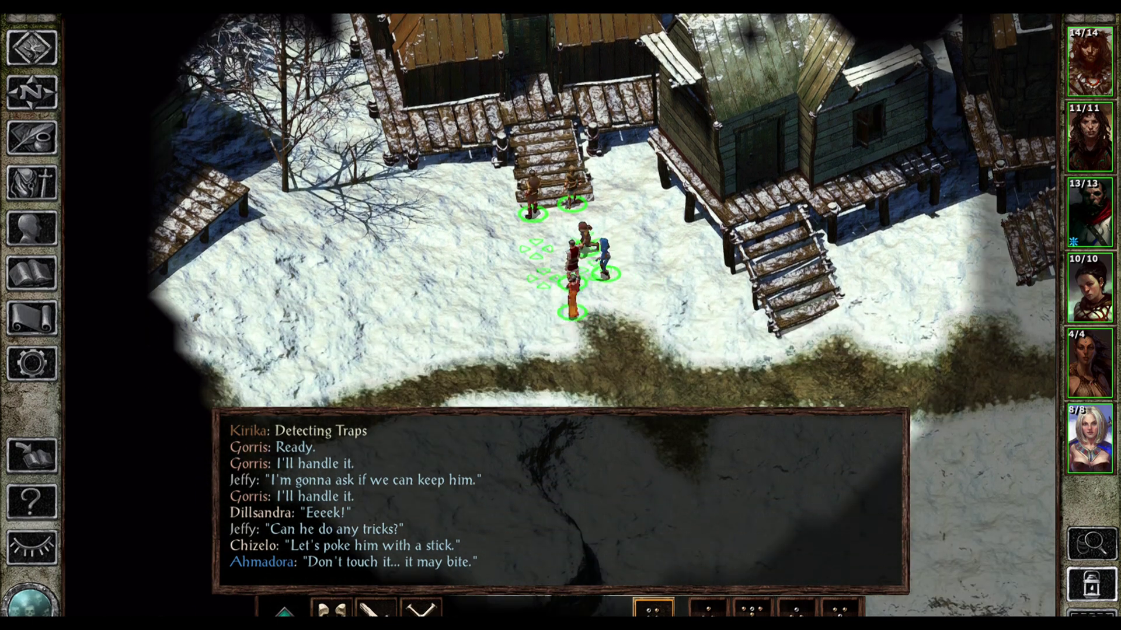
click(458, 327)
key(Left)
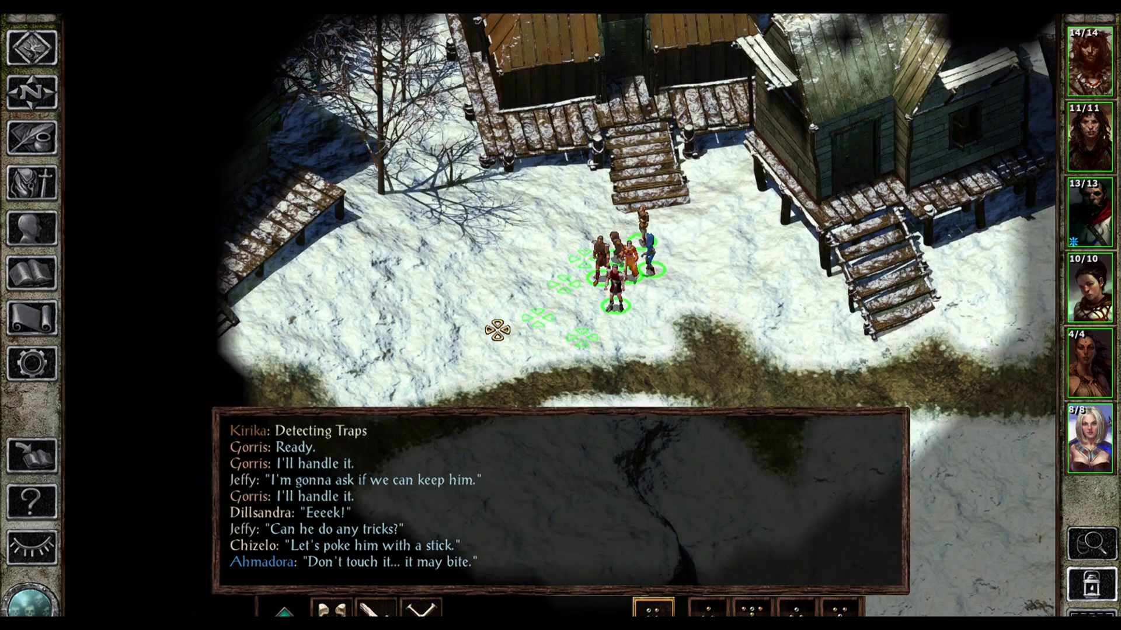
key(Down)
key(Left)
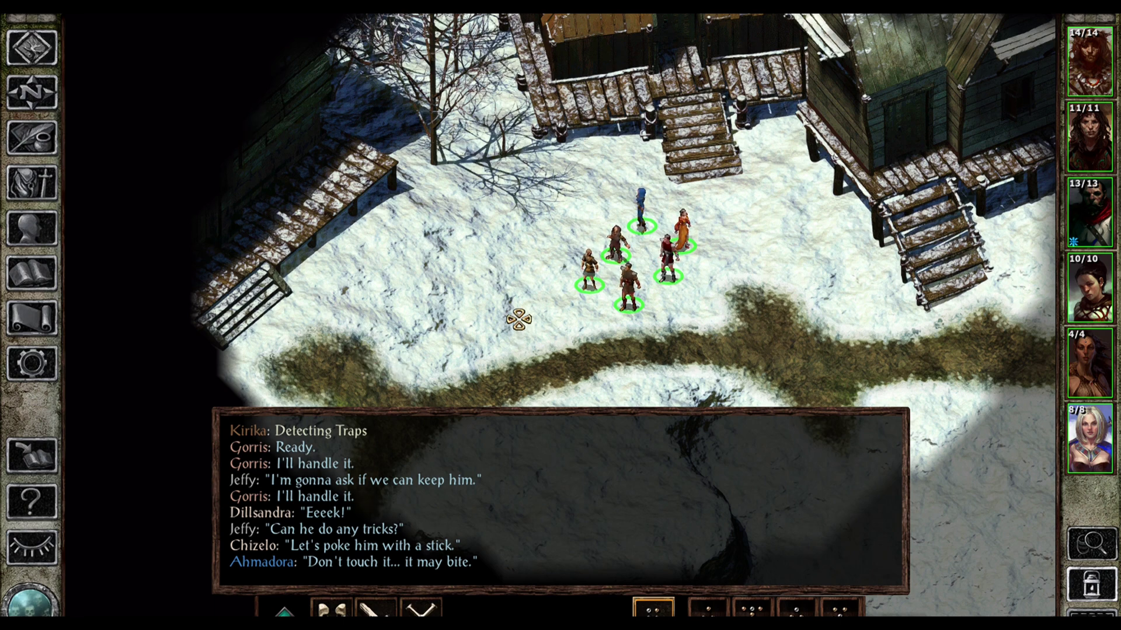
key(Down)
key(Left)
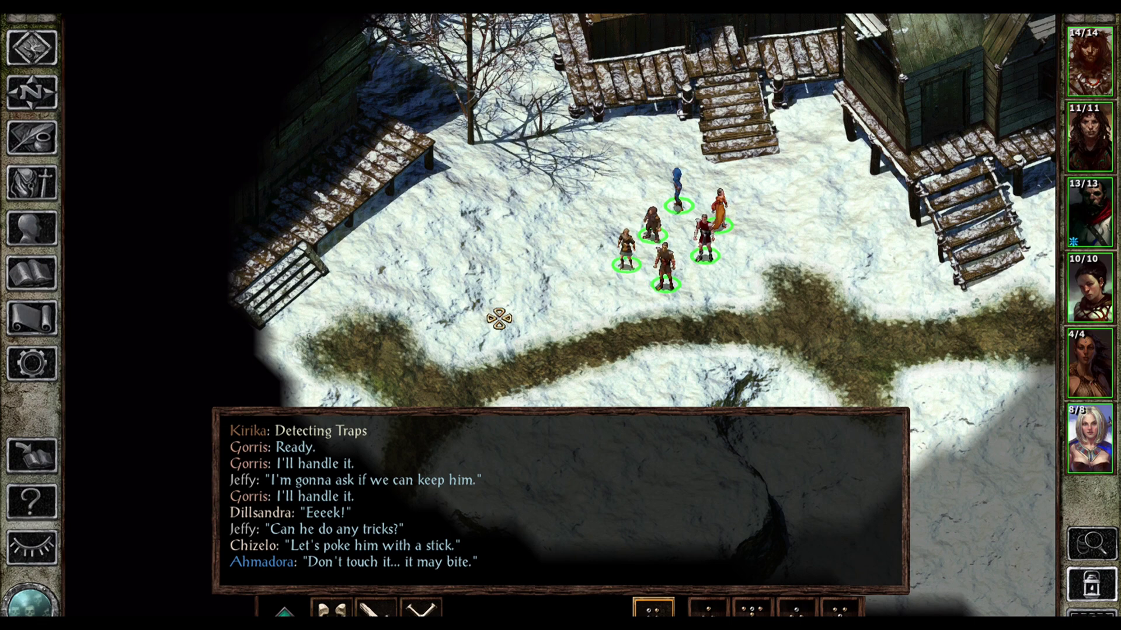
key(Down)
key(Up)
key(Left)
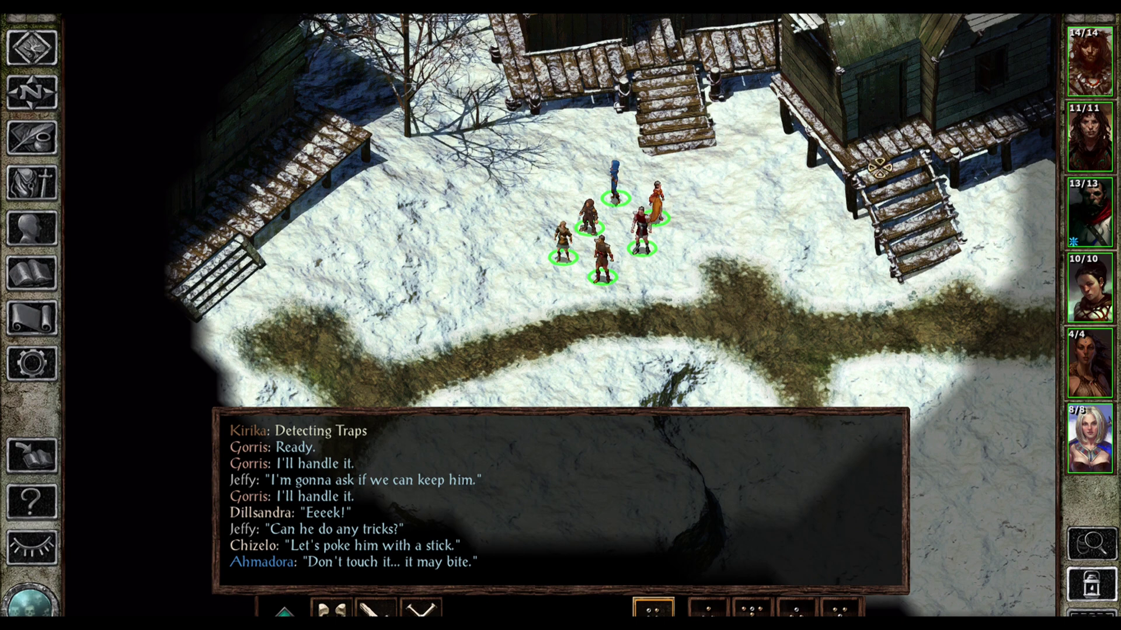
key(Down)
key(Left)
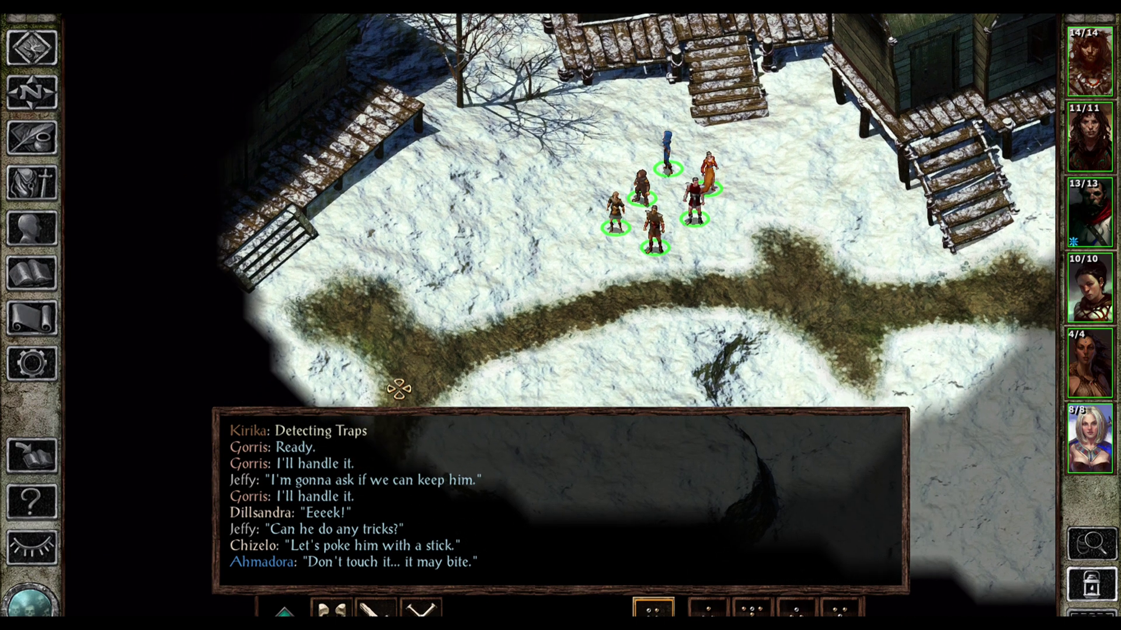
- Walk the party left toward the chapel and open the Journal's Prologue Important Events
mouse_move(704, 18)
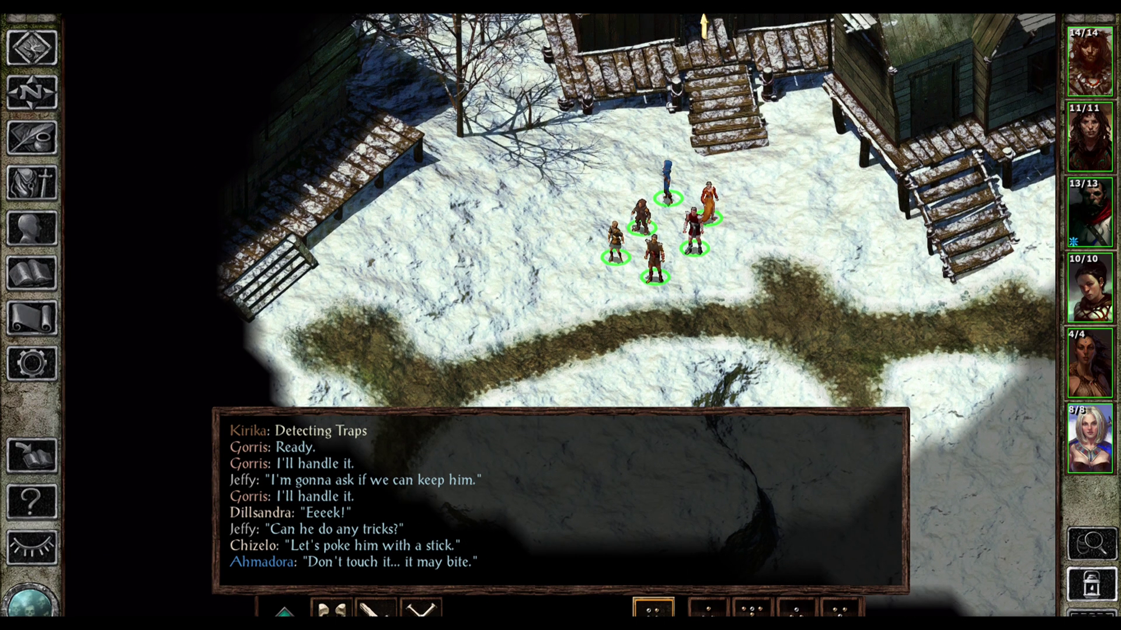
click(511, 308)
key(Left)
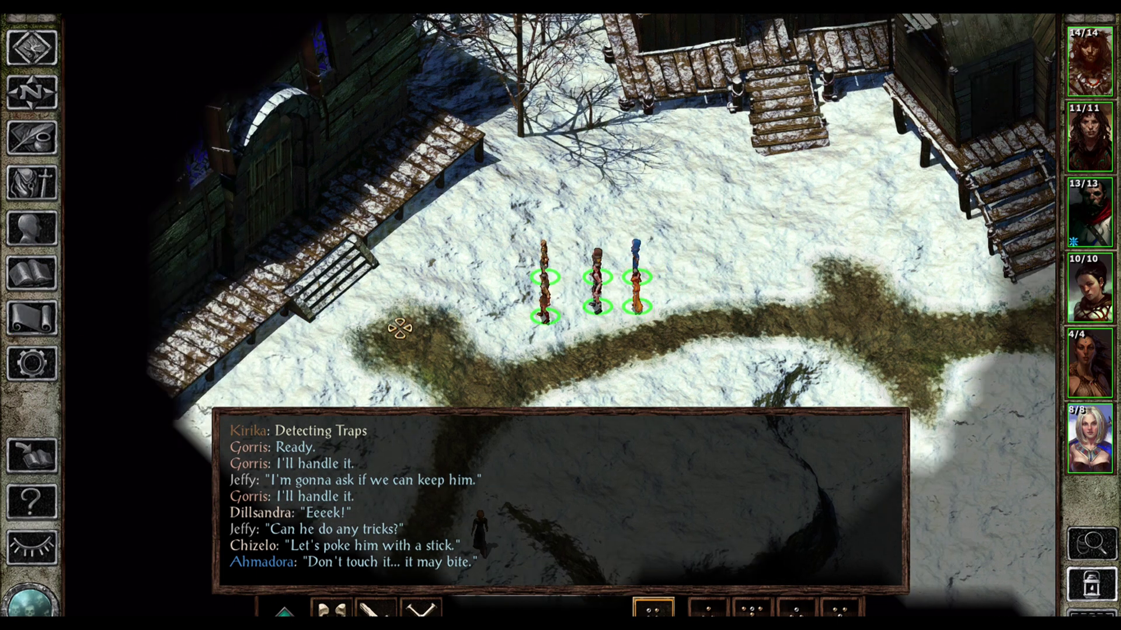
click(439, 301)
key(Left)
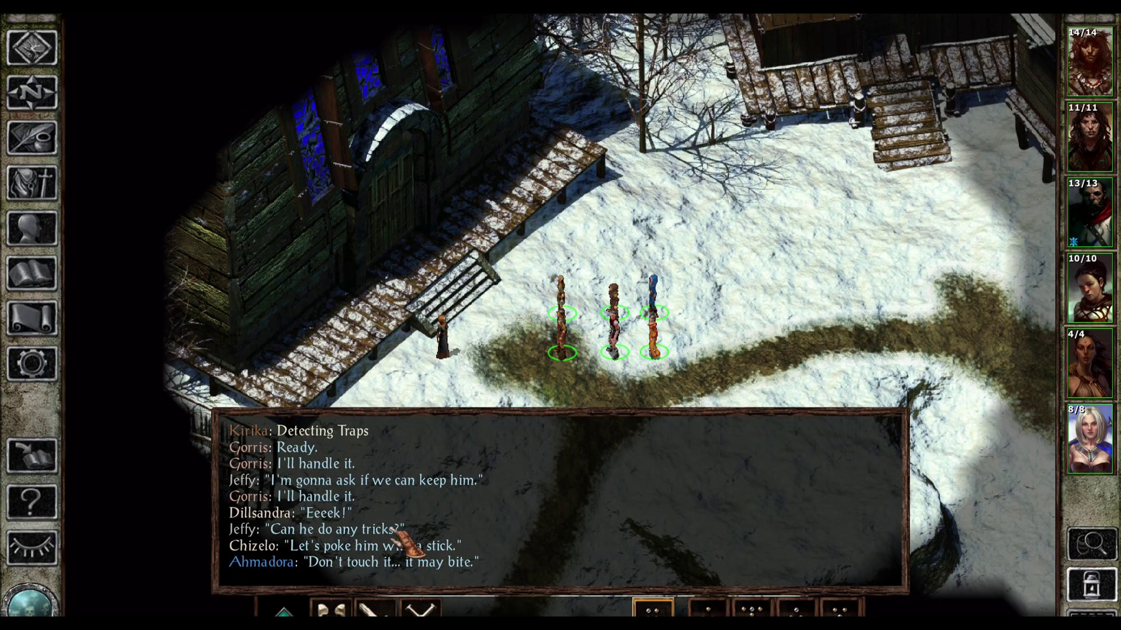
key(j)
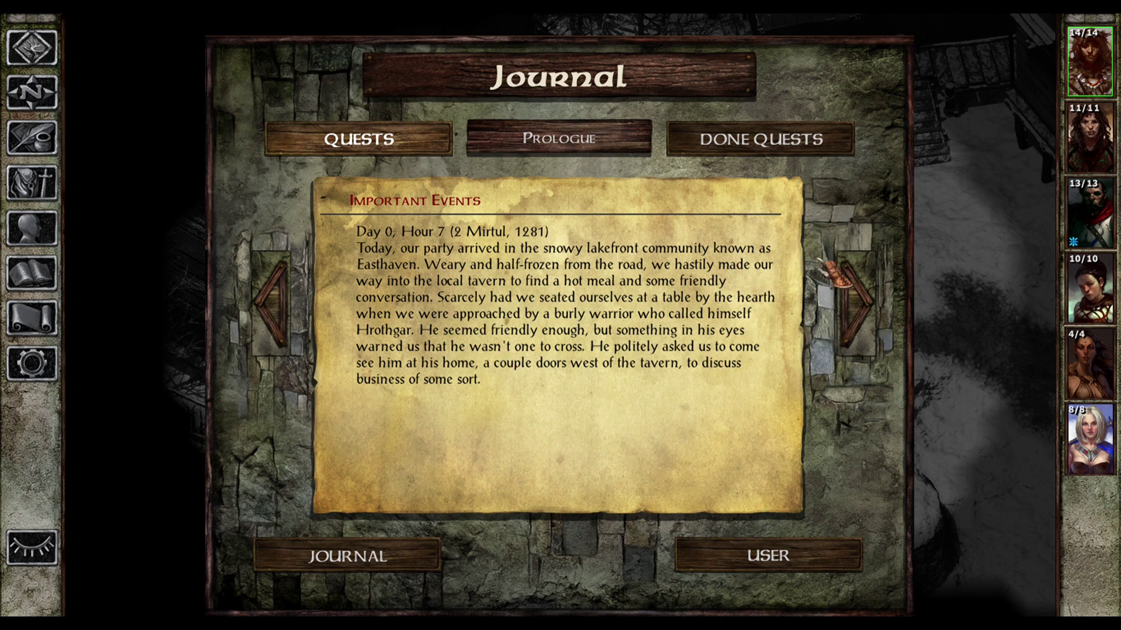
- Close the Journal, select all party members with =, and walk them to the chapel door
key(Escape)
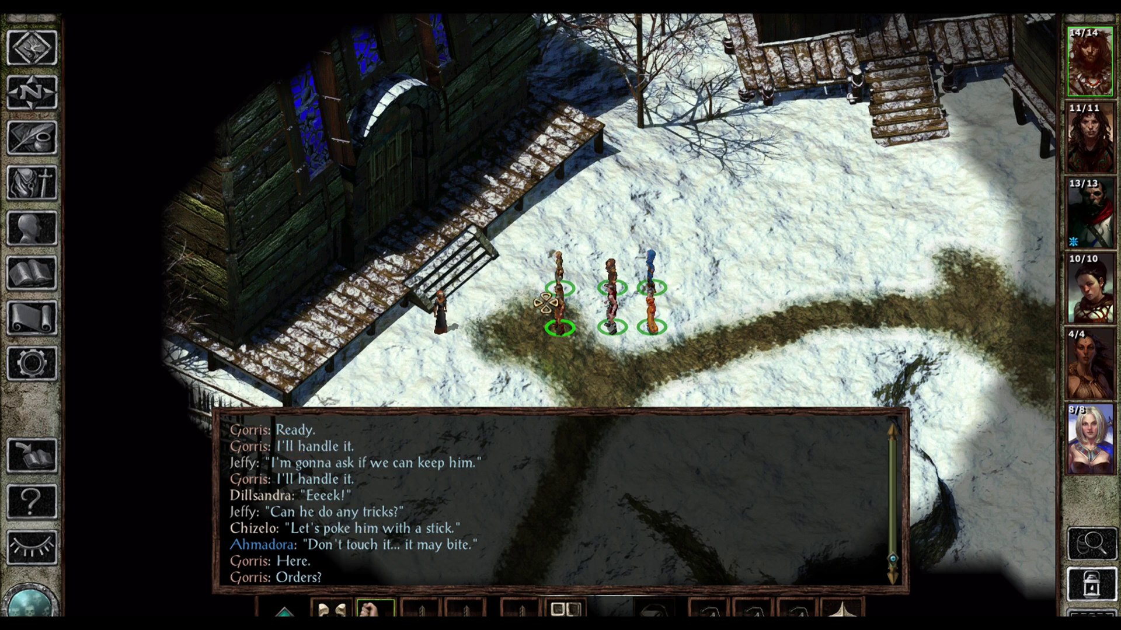
key(=)
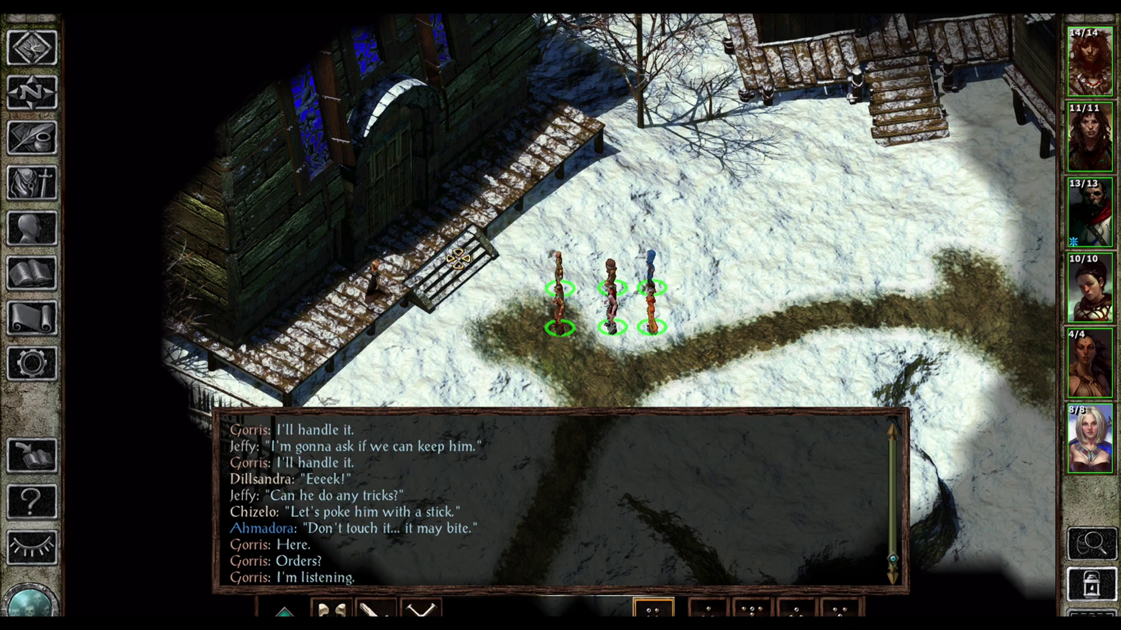
key(Left)
key(Down)
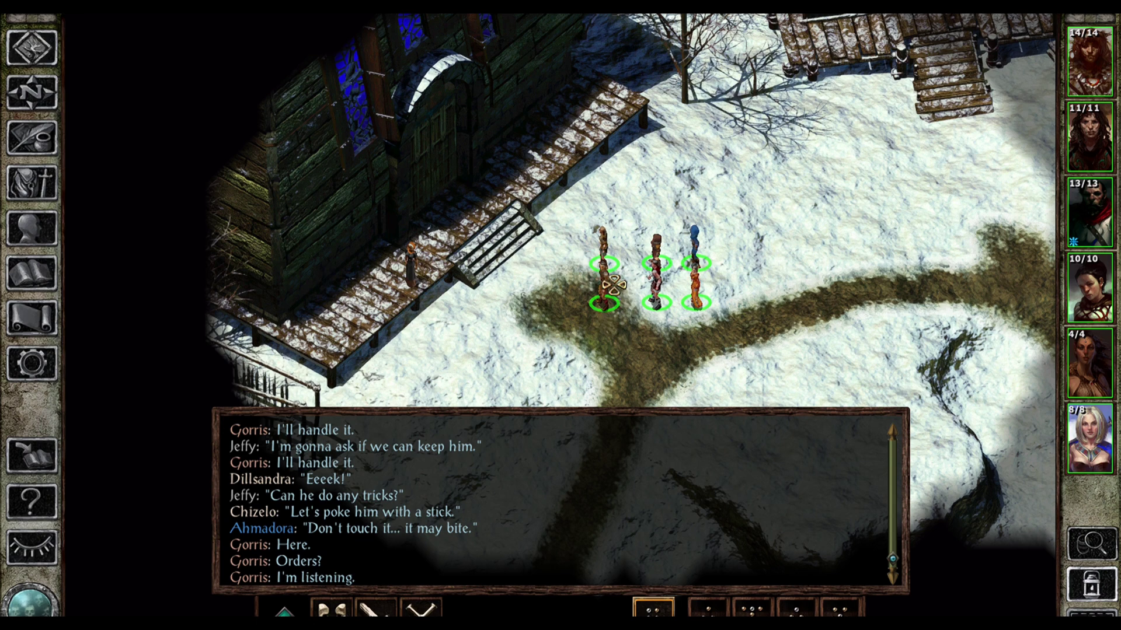
mouse_move(246, 21)
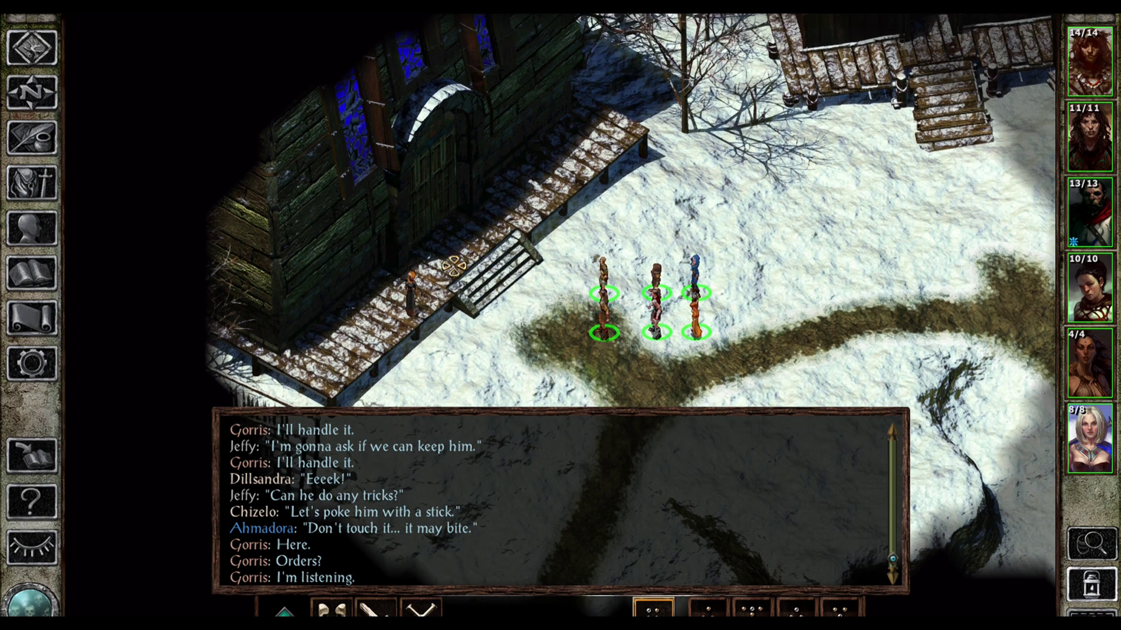
scroll(469, 250, down, 2)
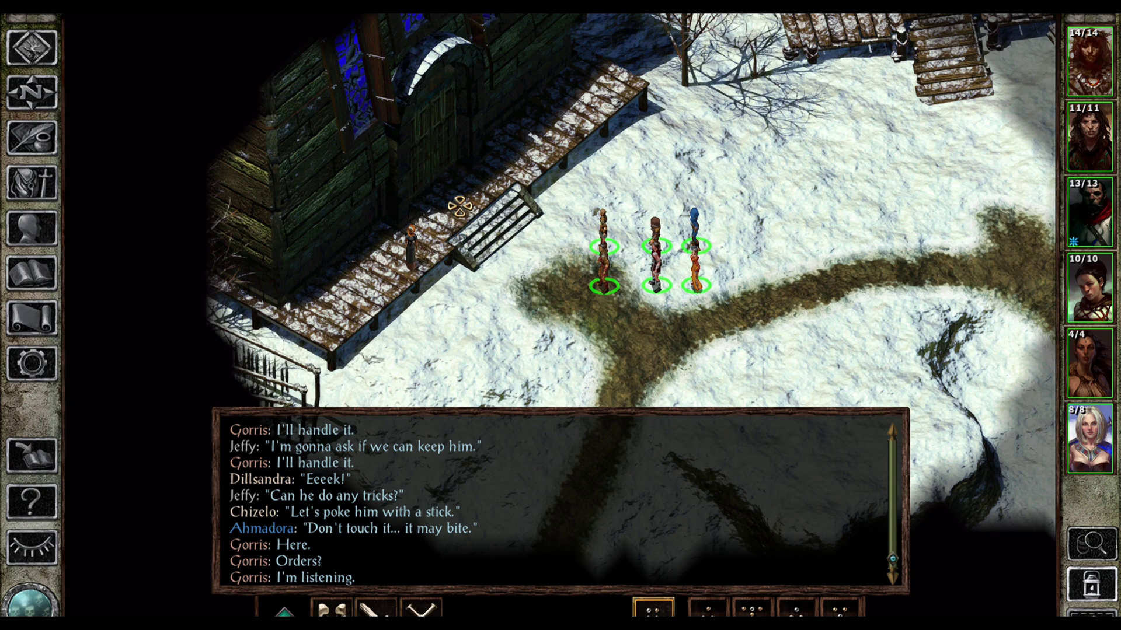
click(460, 205)
scroll(438, 181, up, 3)
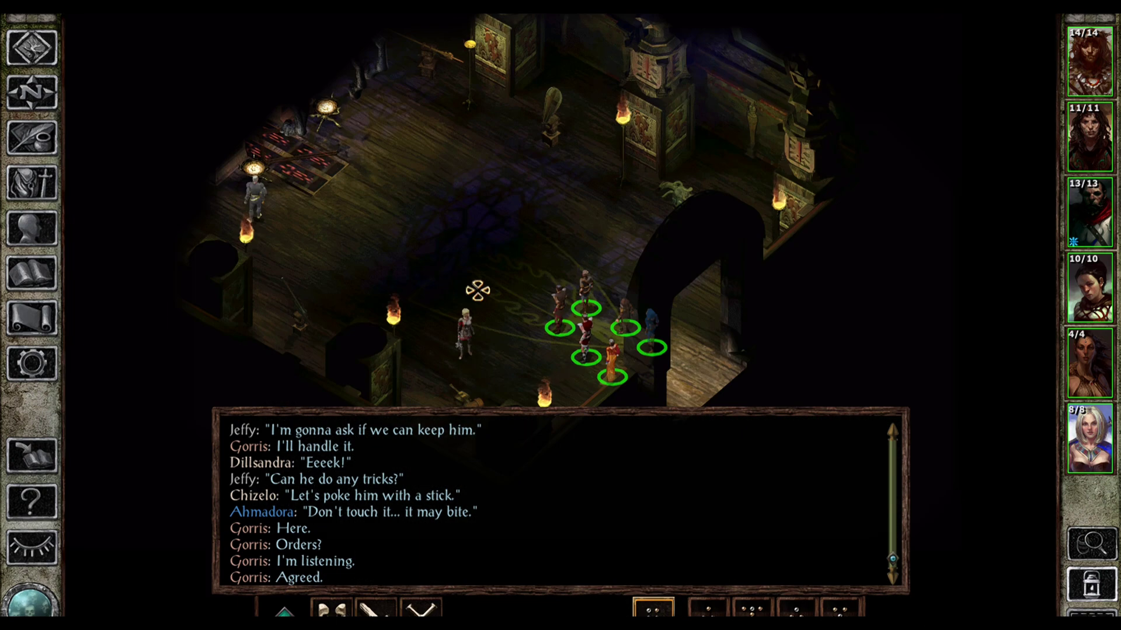
- Move the party into the chapel and inspect the Shield of Aihonen on its stand
click(430, 220)
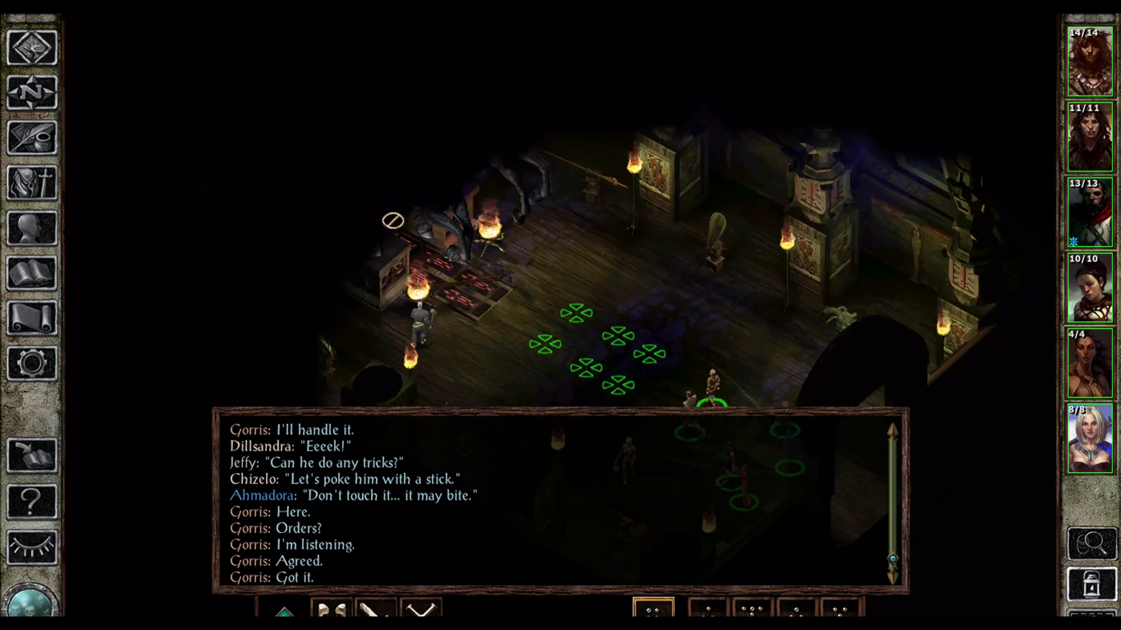
scroll(513, 253, up, 3)
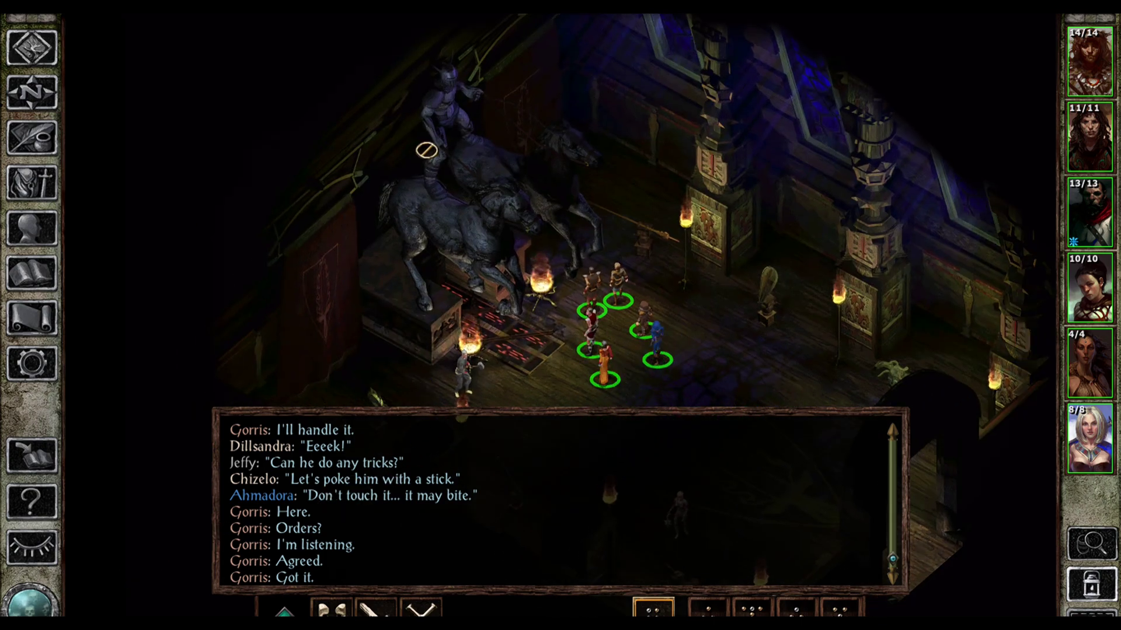
scroll(520, 205, down, 4)
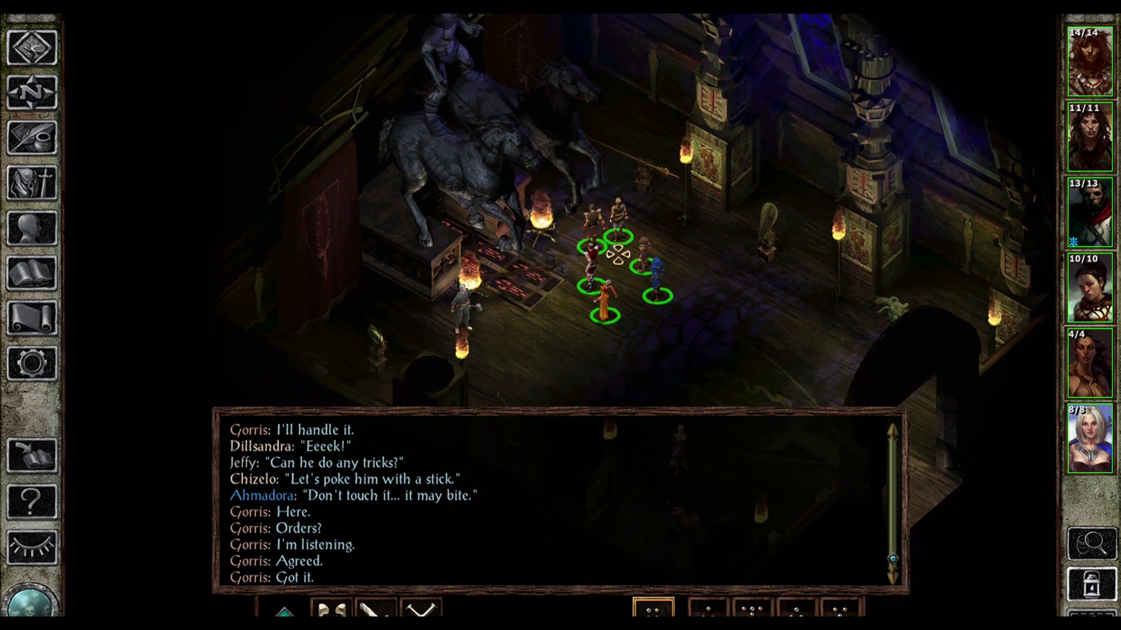
click(770, 239)
scroll(559, 330, down, 4)
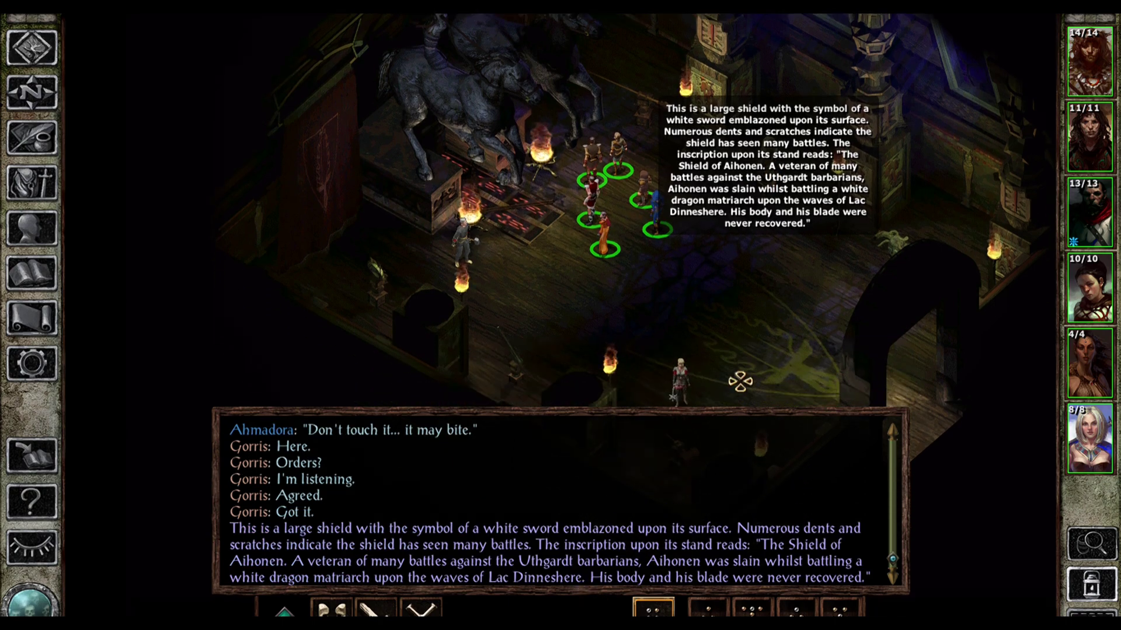
- Walk the party across the hall, through the doorway, and onto the snowy street
click(750, 339)
scroll(753, 347, right, 6)
scroll(741, 359, down, 2)
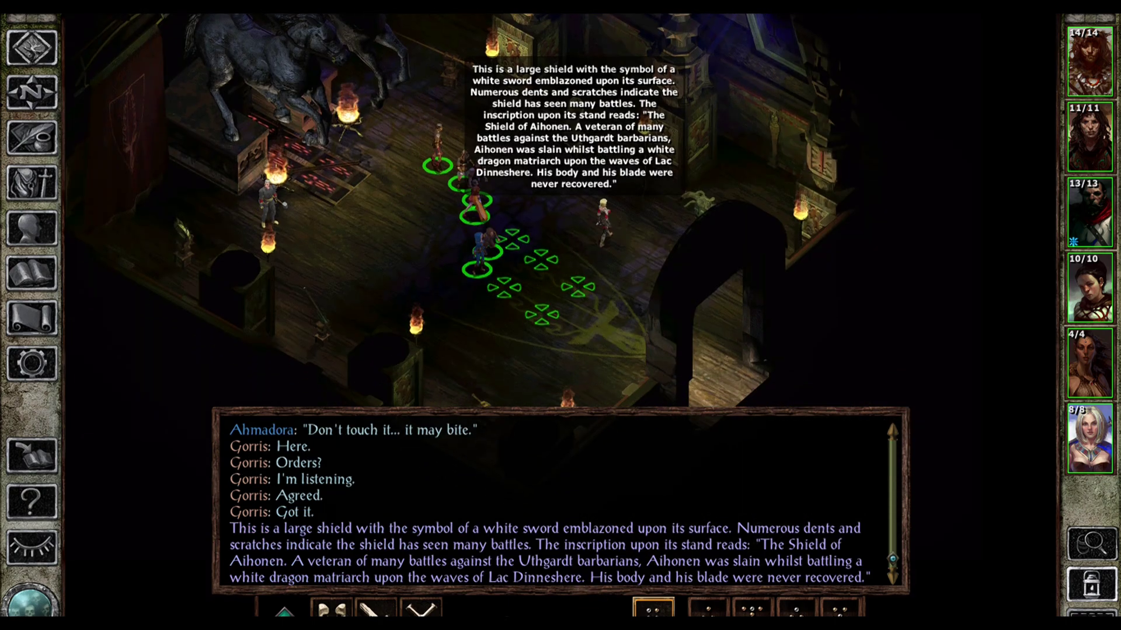
click(721, 377)
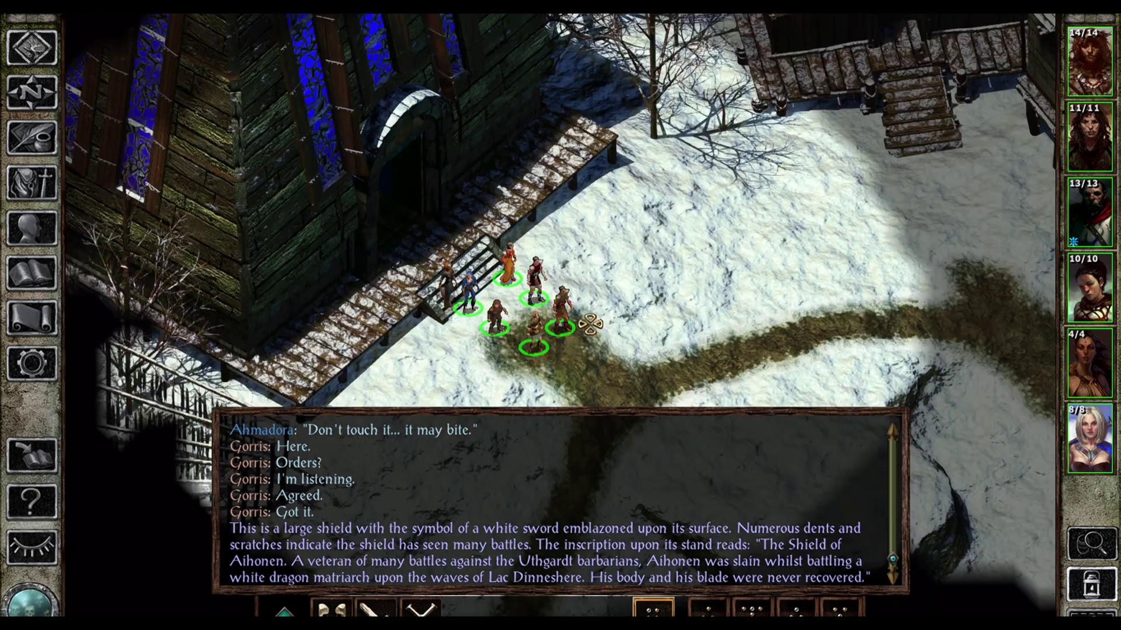
click(686, 347)
scroll(686, 347, right, 4)
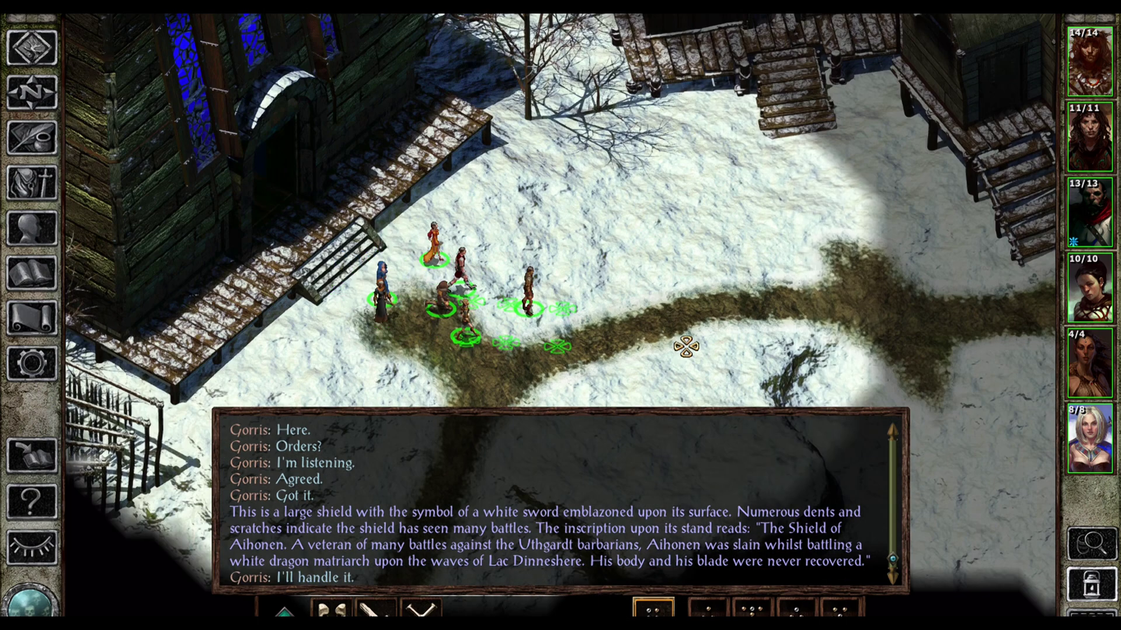
- Switch Icewind Dale to a window, minimize it, and launch Planescape: Torment - Enhanced Edition
key(alt+Return)
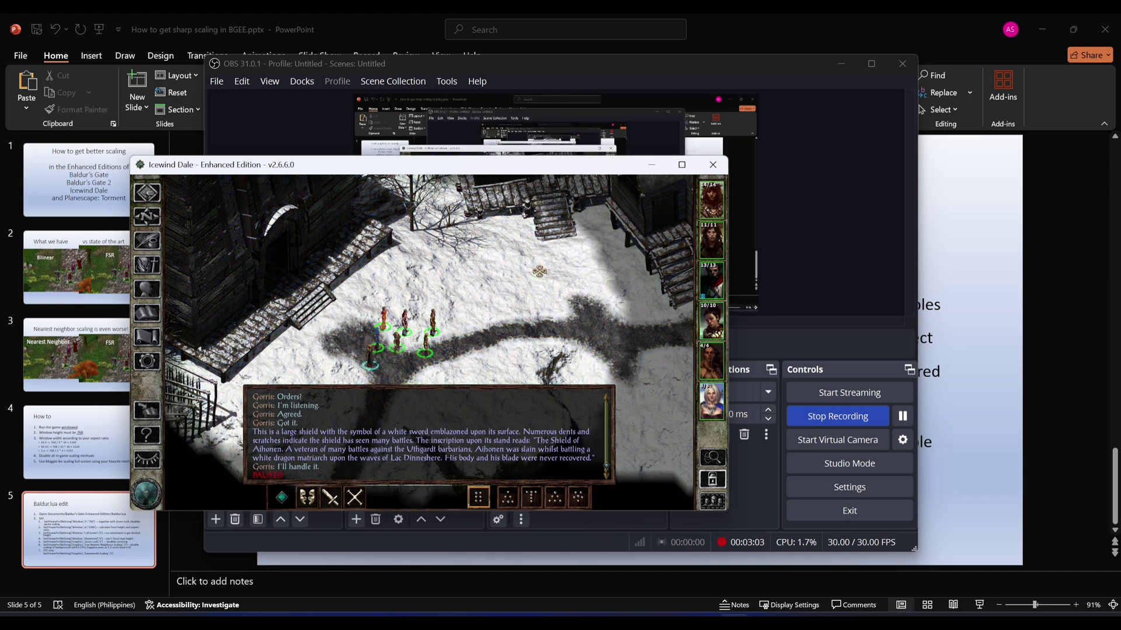
click(652, 164)
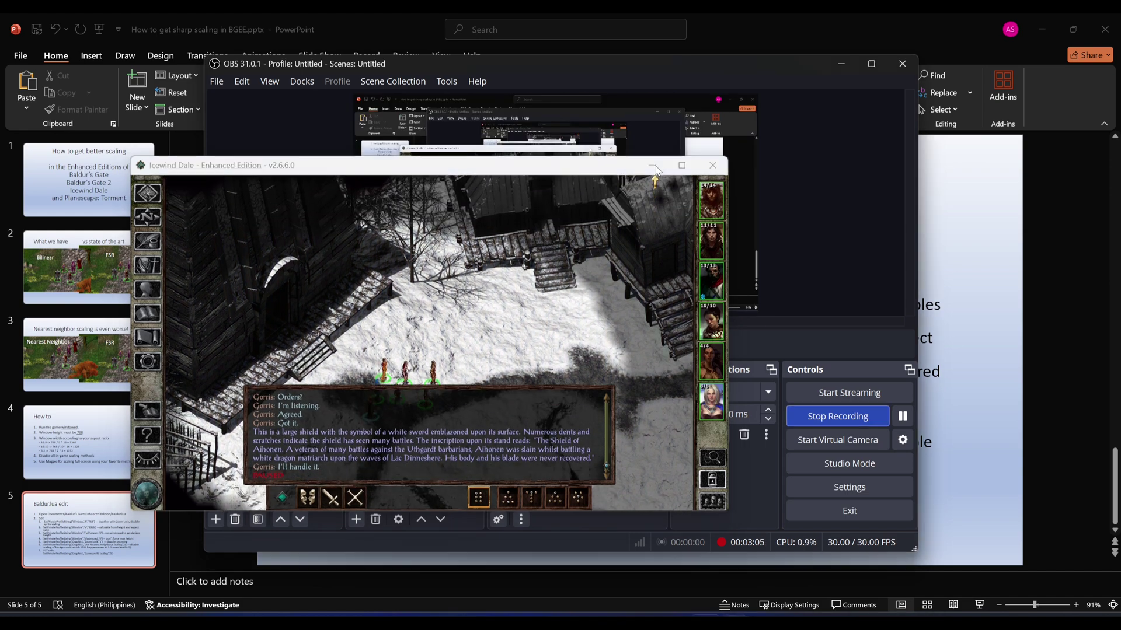
key(super)
click(598, 252)
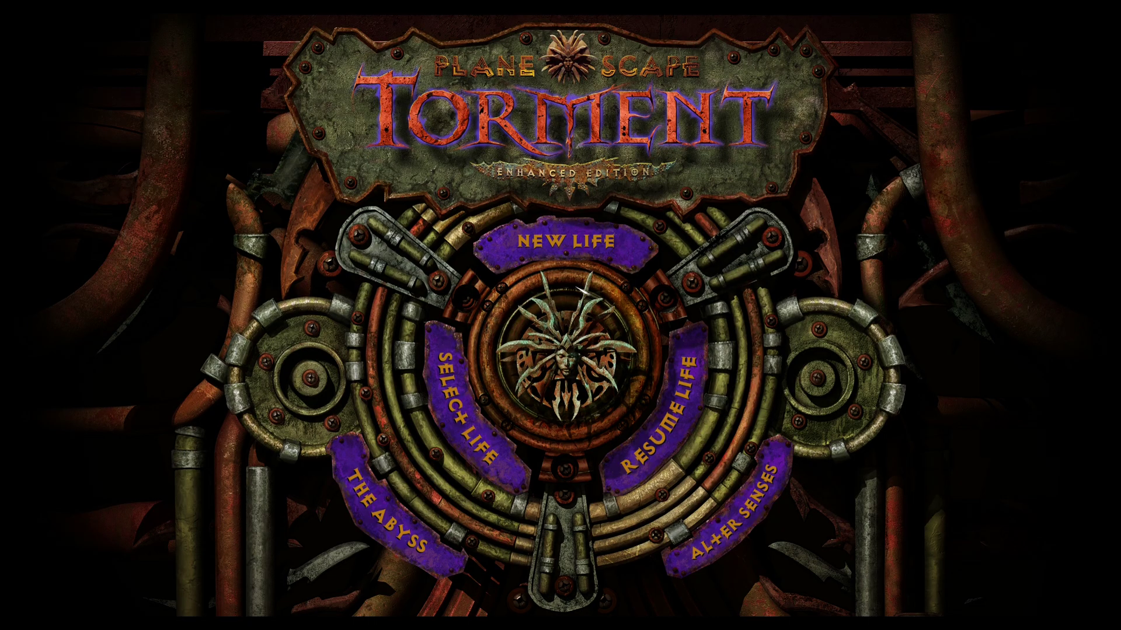
- Resume the latest save in The Hive, walk briefly, and upscale Torment to fullscreen
key(alt+Return)
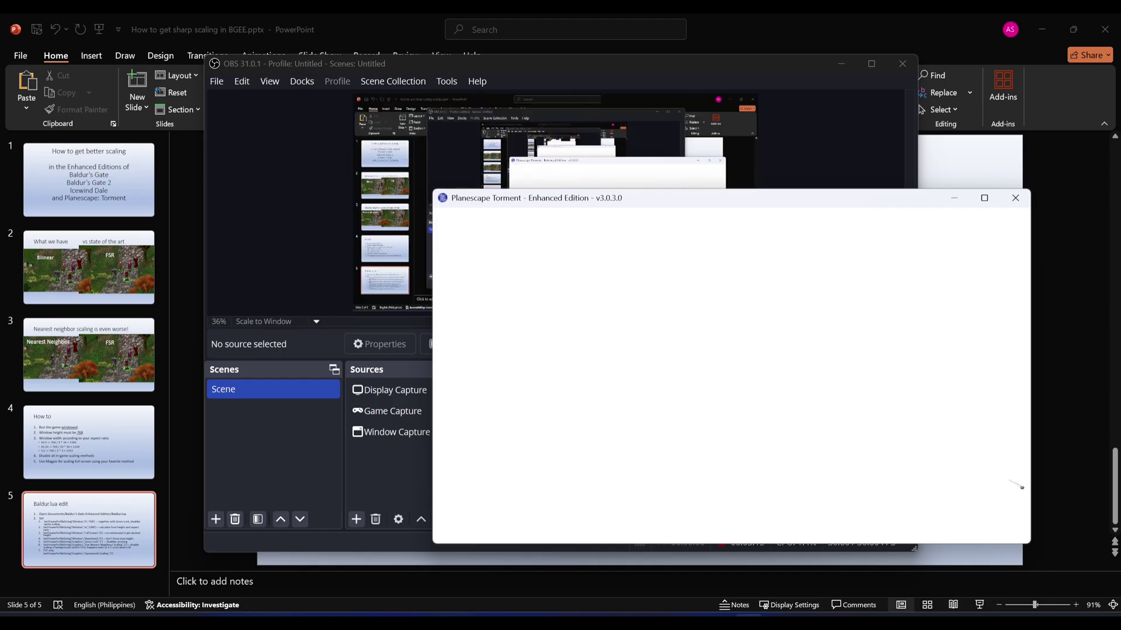
drag(766, 205, 684, 154)
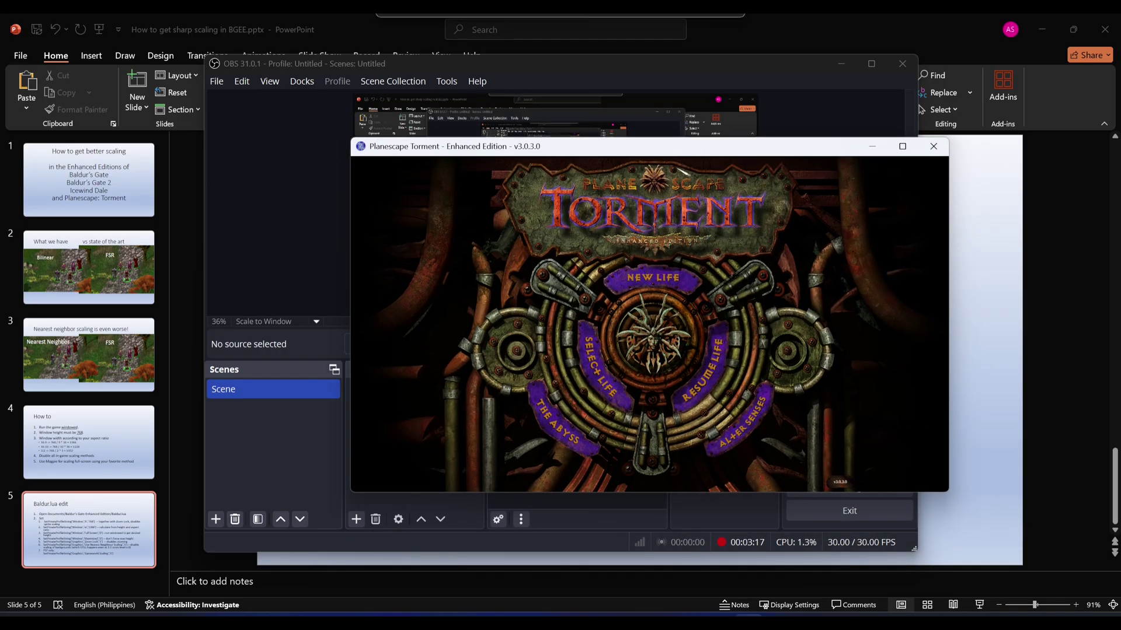
click(697, 379)
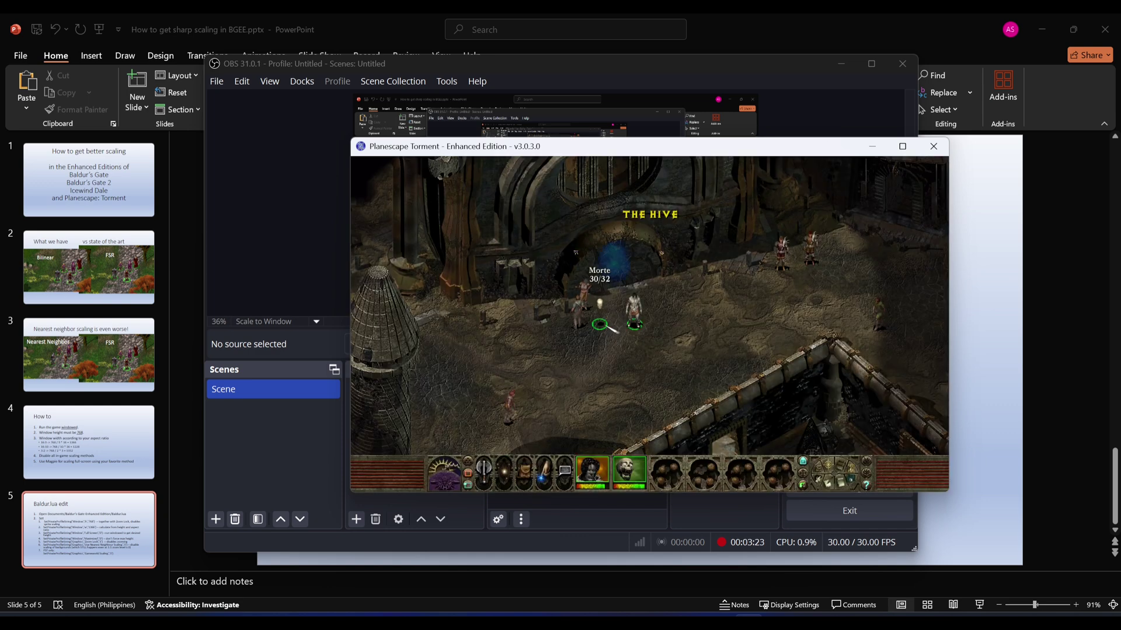
click(594, 379)
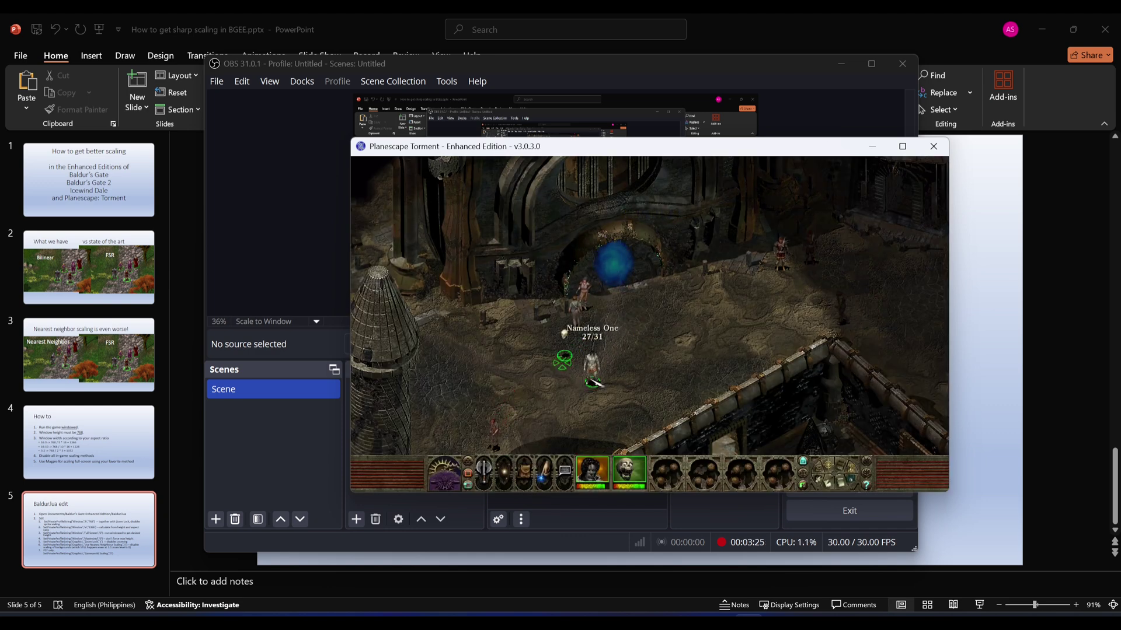
key(super+shift+a)
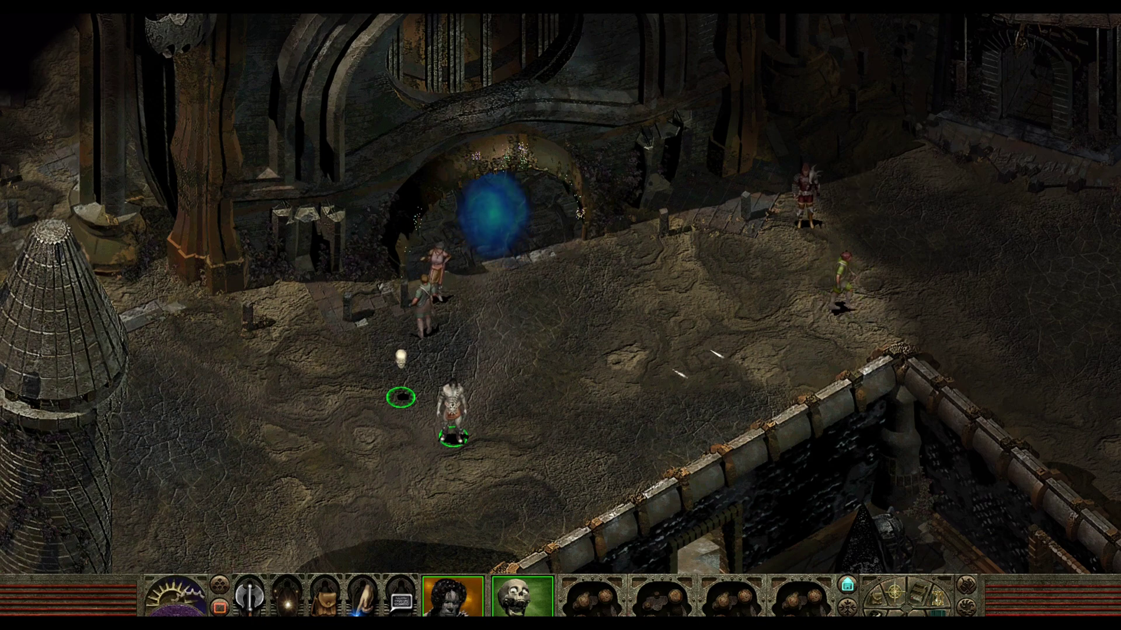
- Uncheck Hardware Mouse Cursor in the Graphics options, confirm with Done, and return to play
key(Escape)
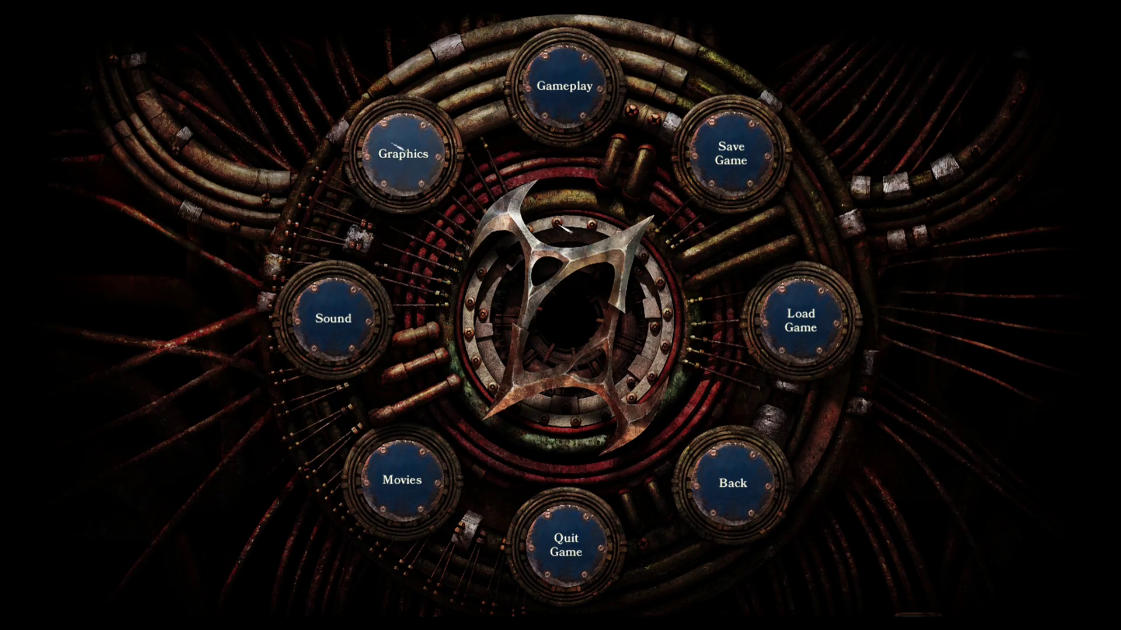
click(412, 164)
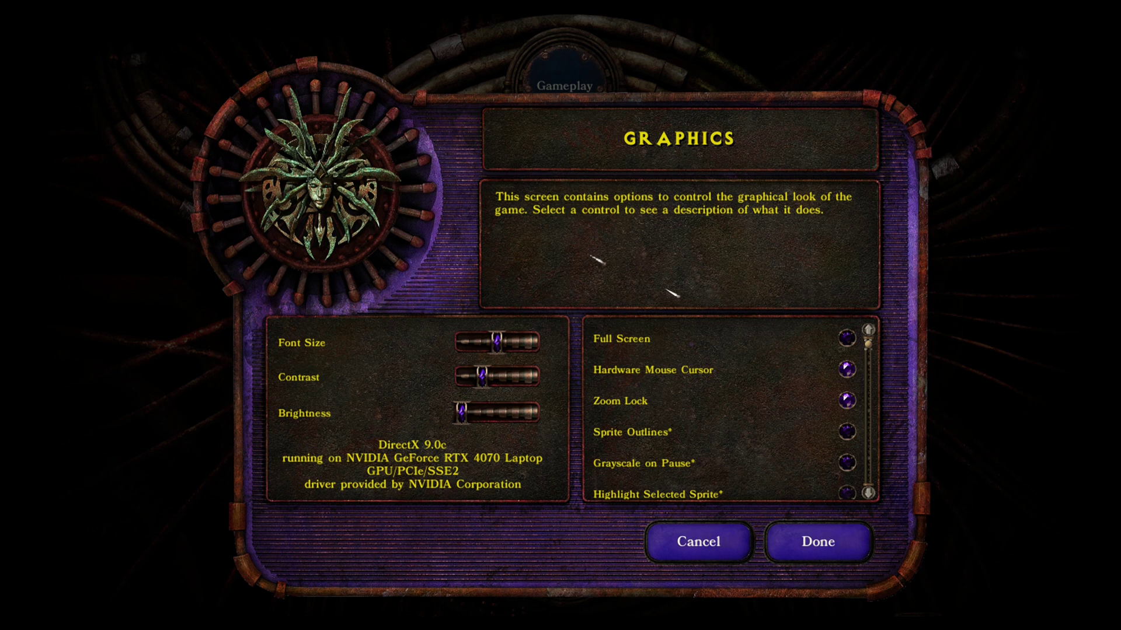
click(847, 369)
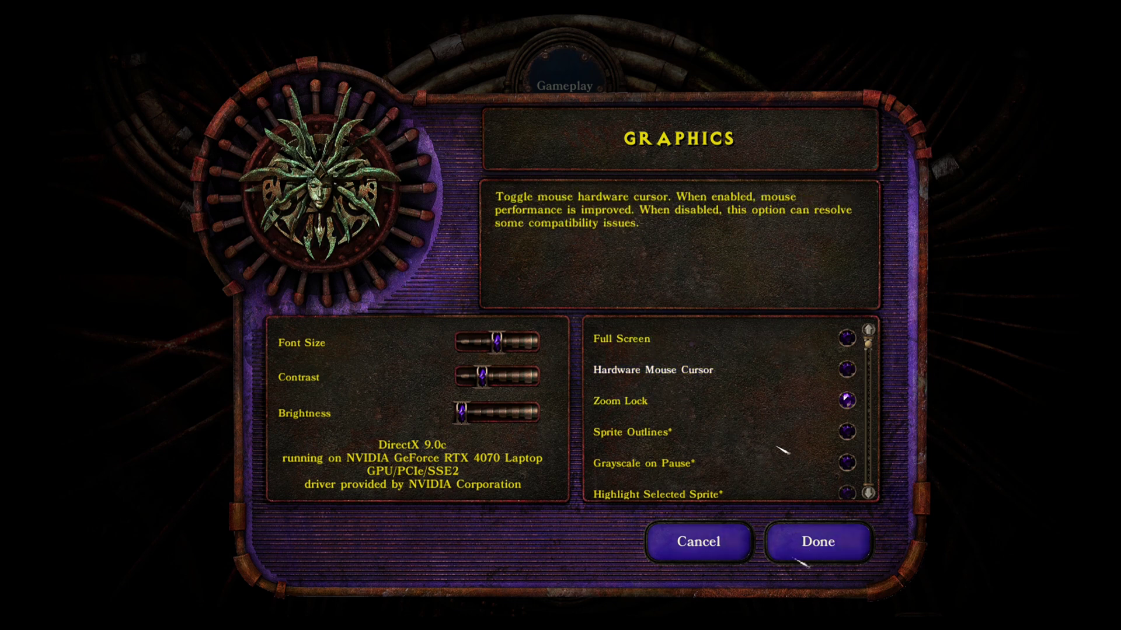
click(818, 541)
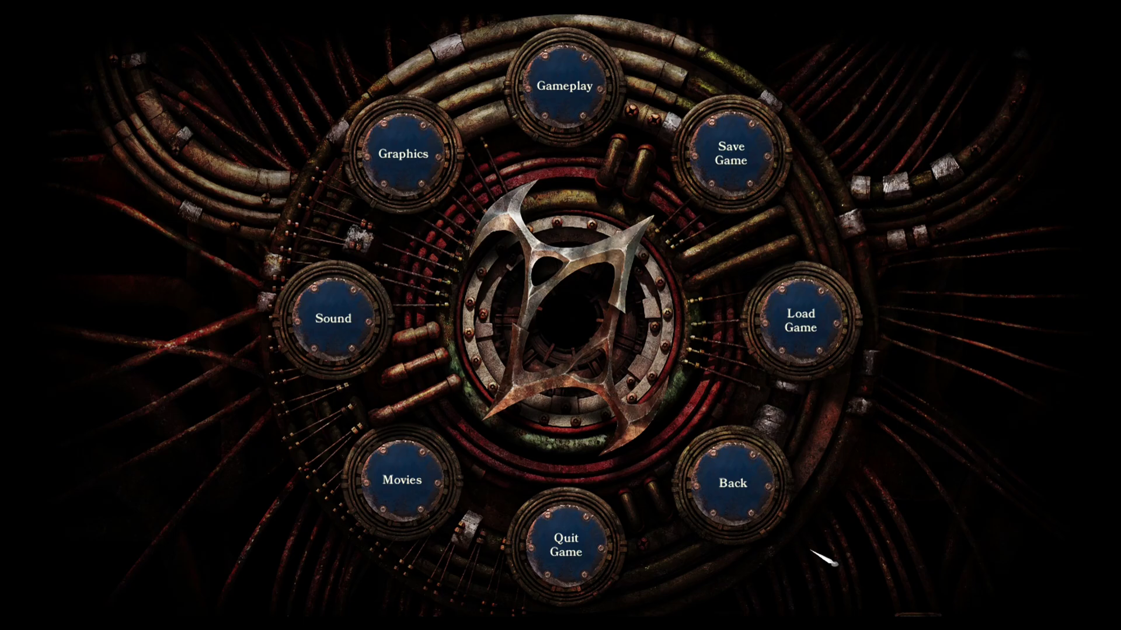
click(730, 481)
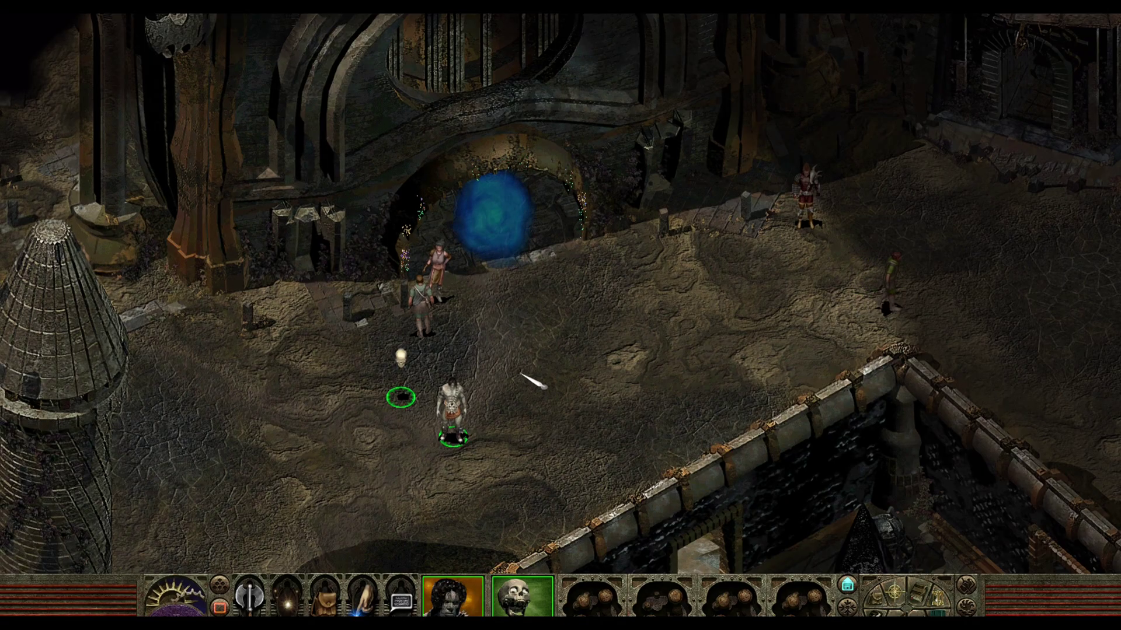
- Walk the Nameless One and Morte east across the Hive and down past the building
click(636, 358)
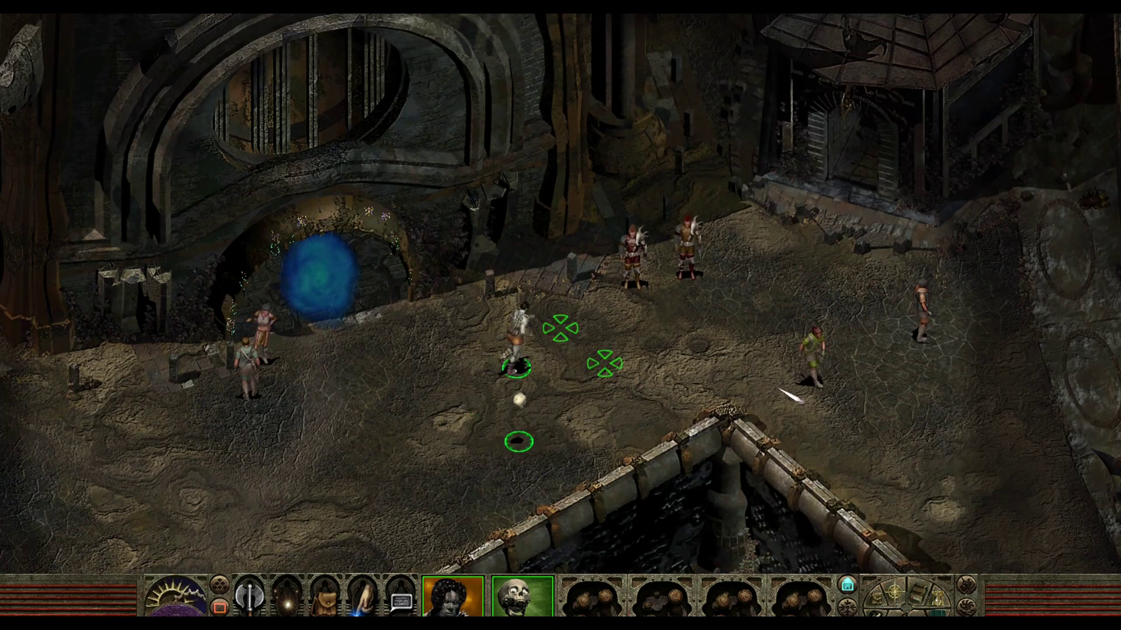
click(778, 392)
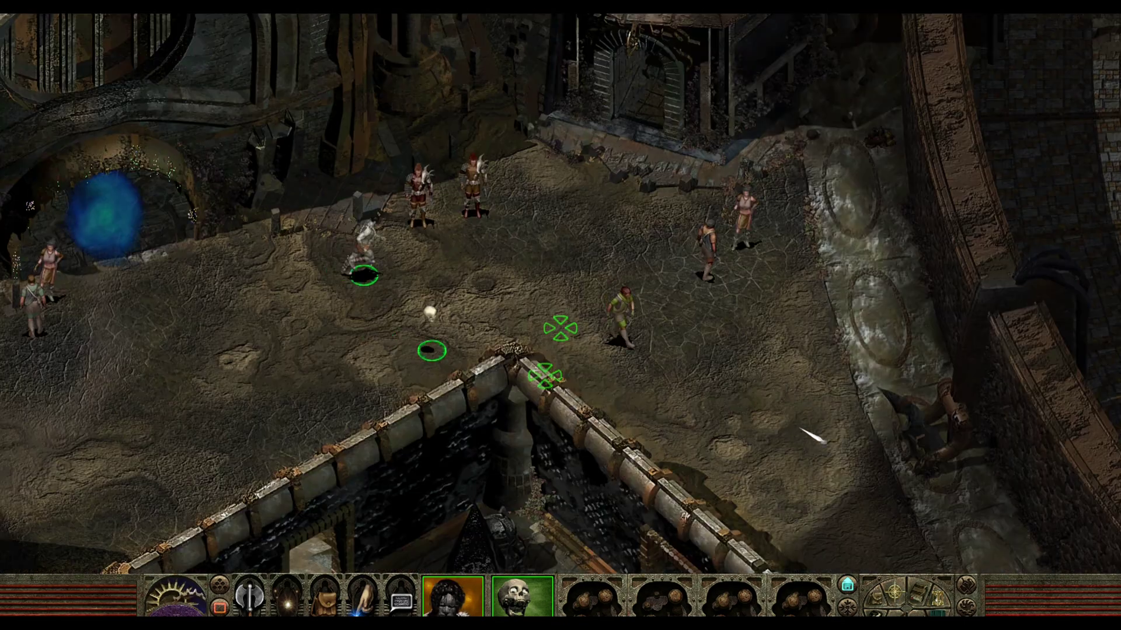
click(795, 446)
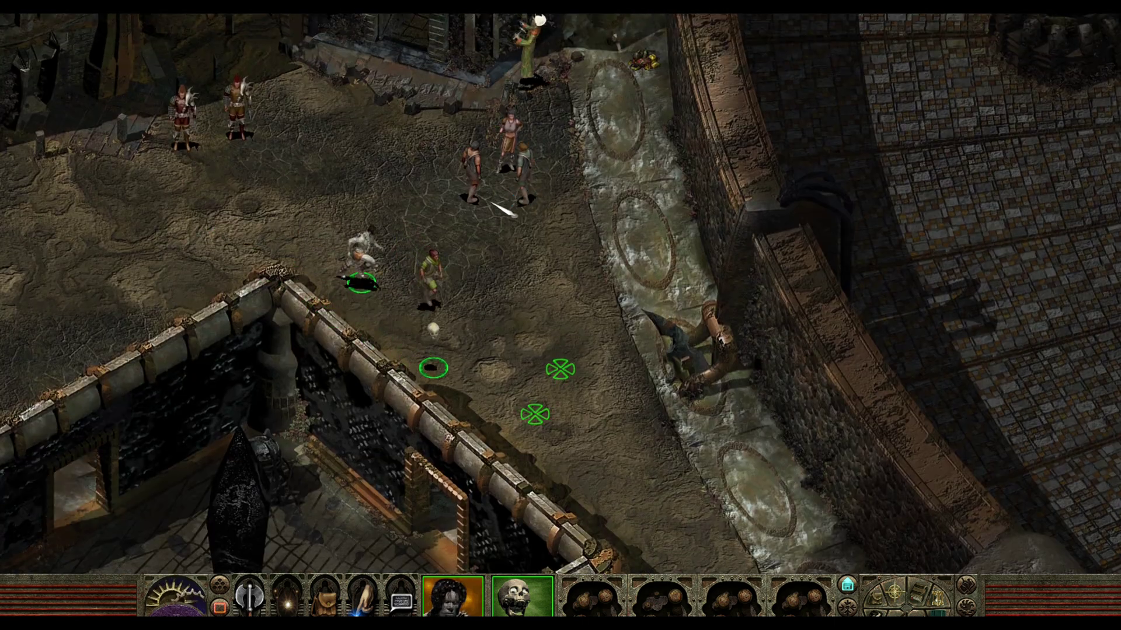
click(575, 252)
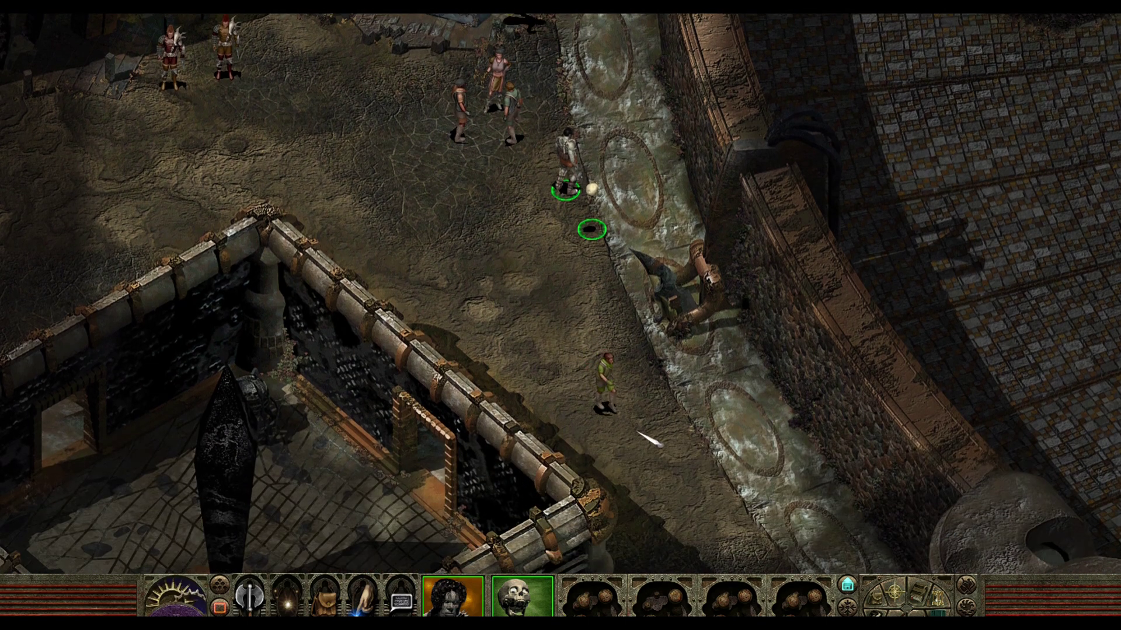
click(560, 328)
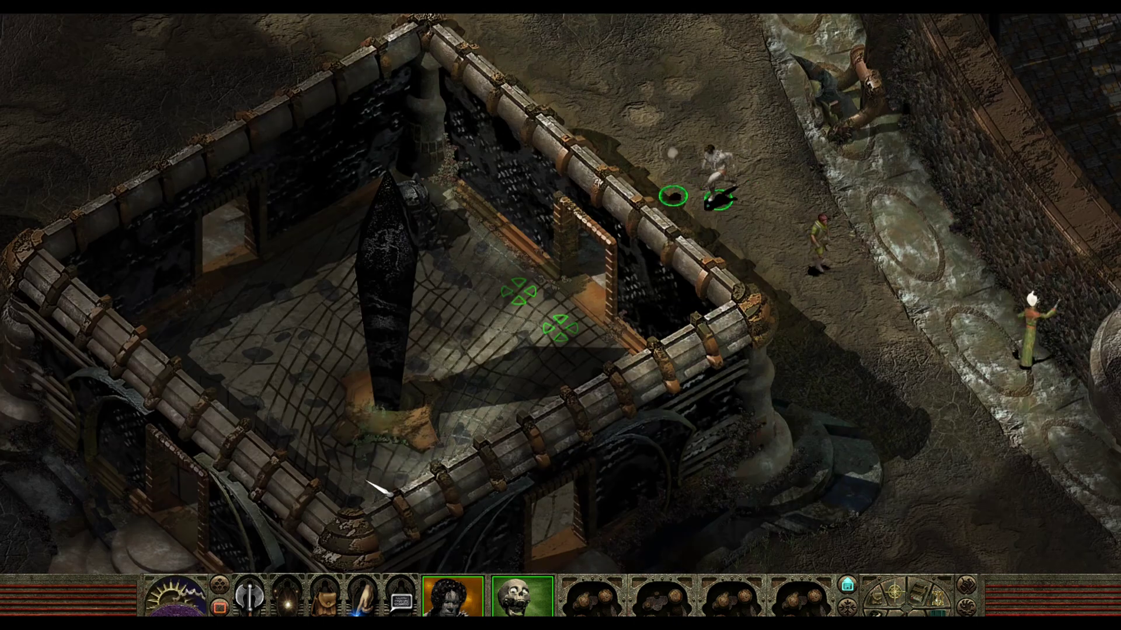
- Enter the obelisk building, stop beside the obelisk, then walk back out onto the open ground
click(561, 328)
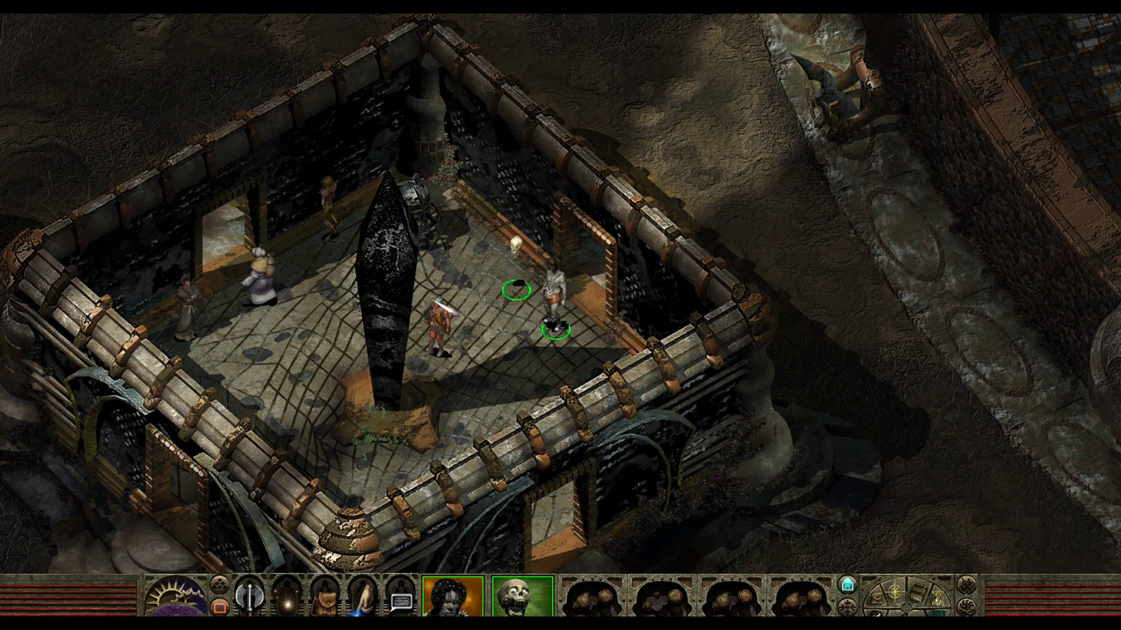
click(470, 416)
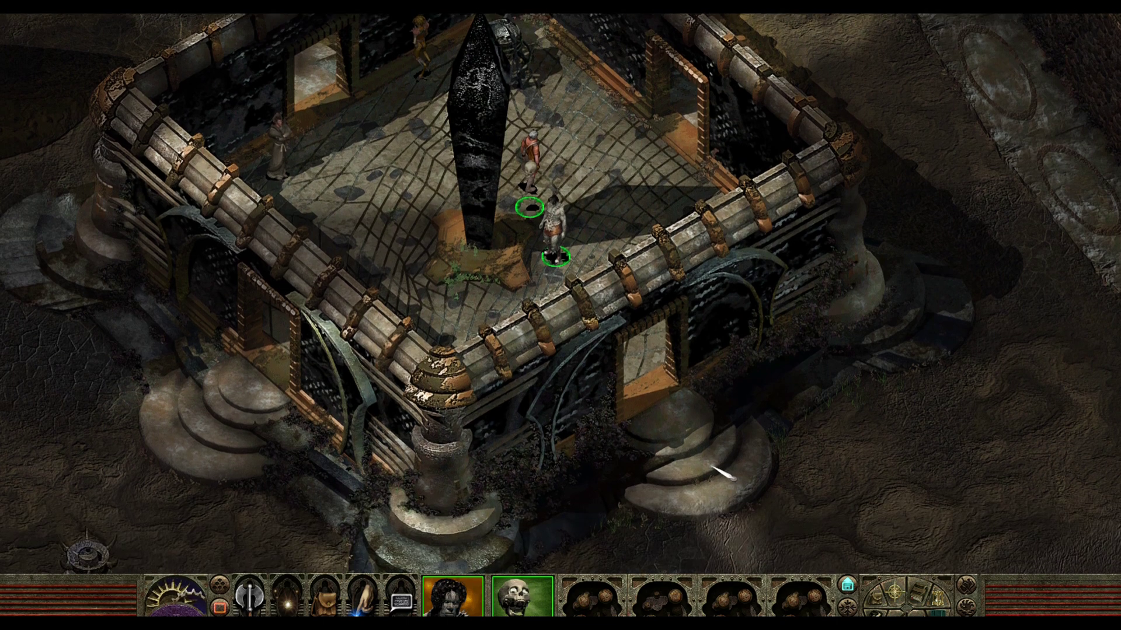
click(725, 463)
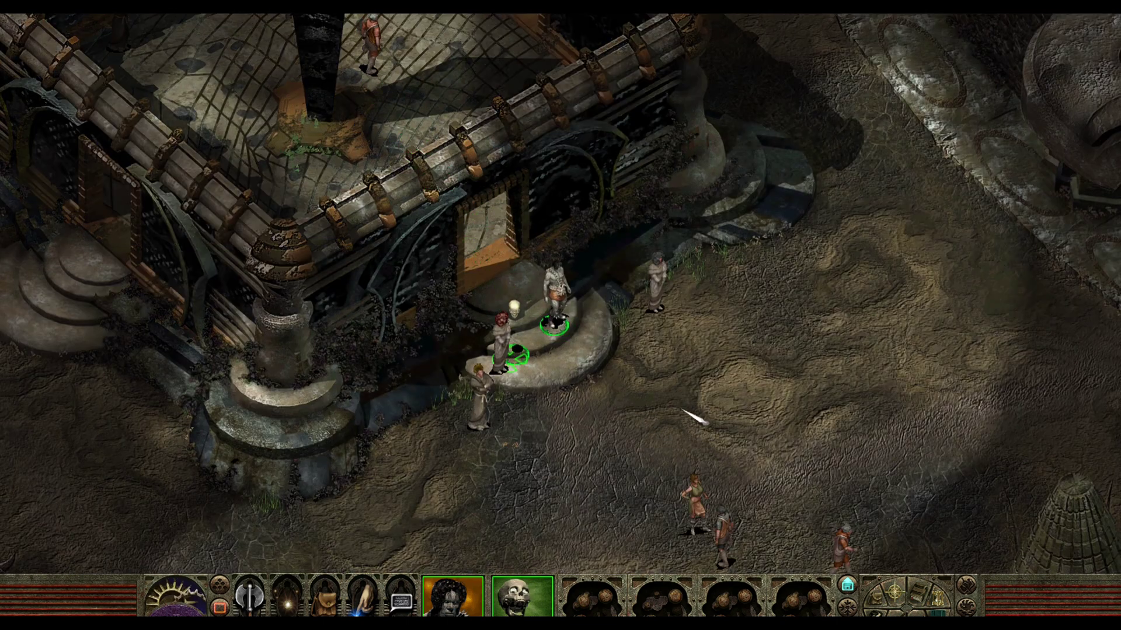
click(785, 369)
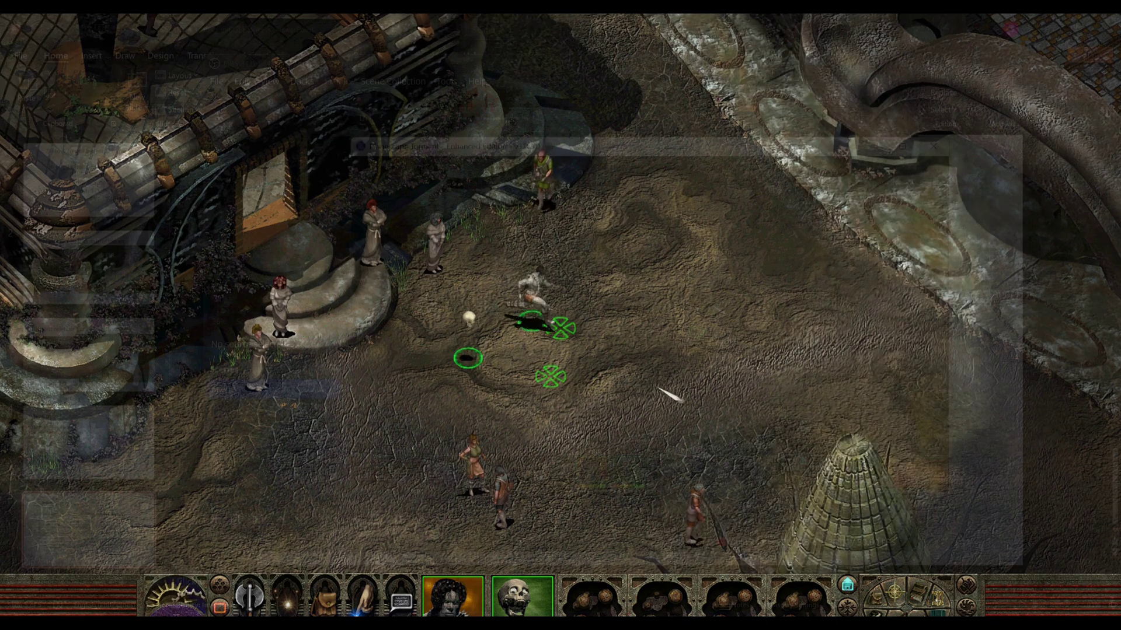